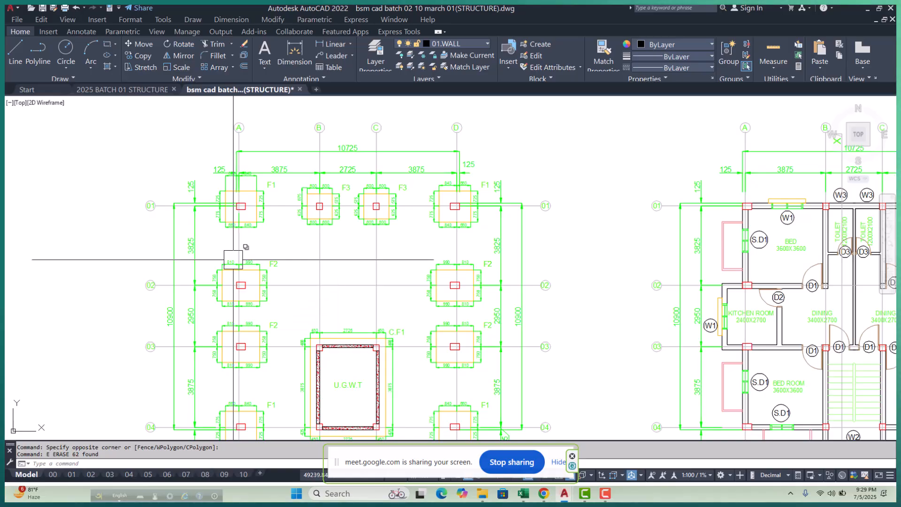
# Step: Move the 840 dimension above the F1 footing at grid A/01 down close to the footing, level with the neighbouring F3 footing's upper dimensions
pyautogui.scroll(6, 246, 152)
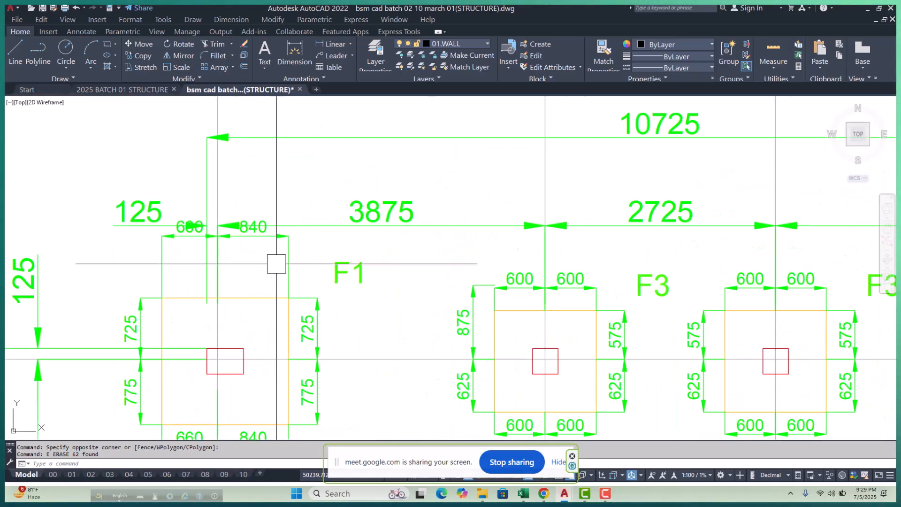
pyautogui.scroll(-3, 279, 280)
pyautogui.scroll(3, 249, 203)
pyautogui.click(282, 221)
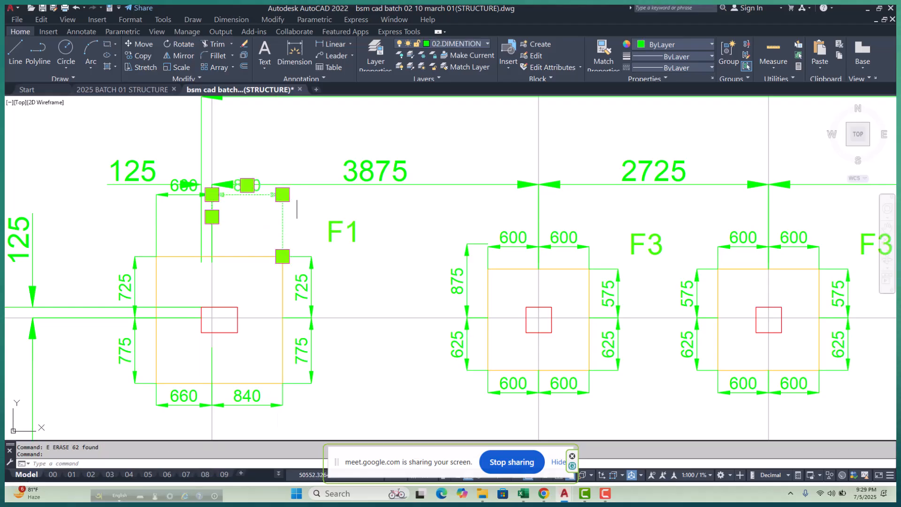
pyautogui.click(281, 194)
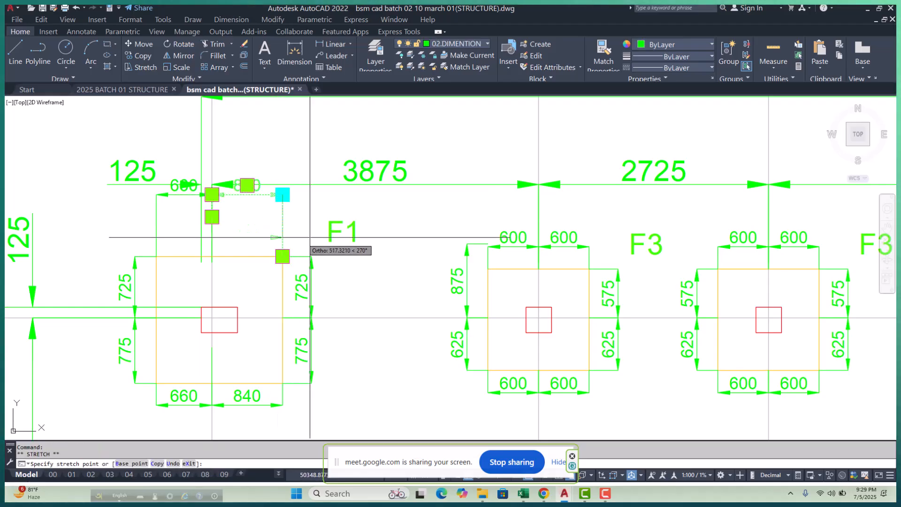
pyautogui.click(493, 246)
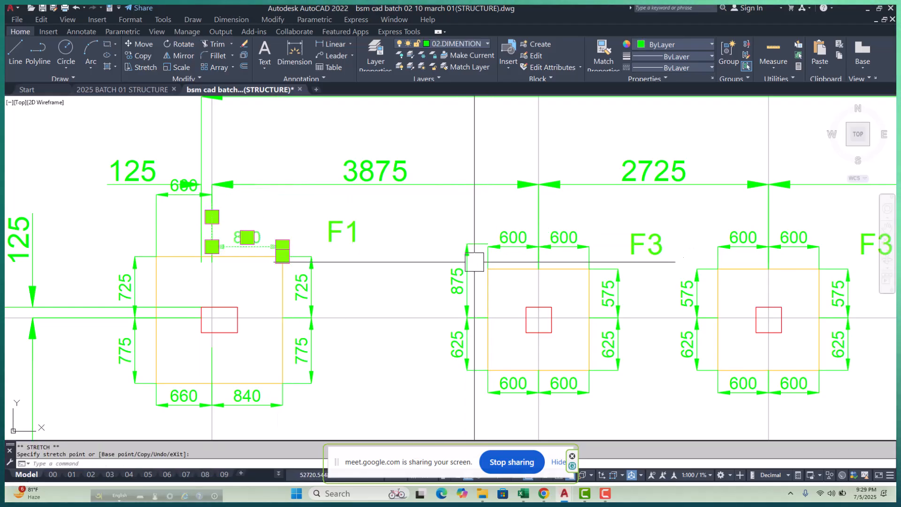
# Step: Move the 660 dimension above the F1 footing at grid A/01 down into line with the adjacent 840 dimension
pyautogui.scroll(2, 150, 203)
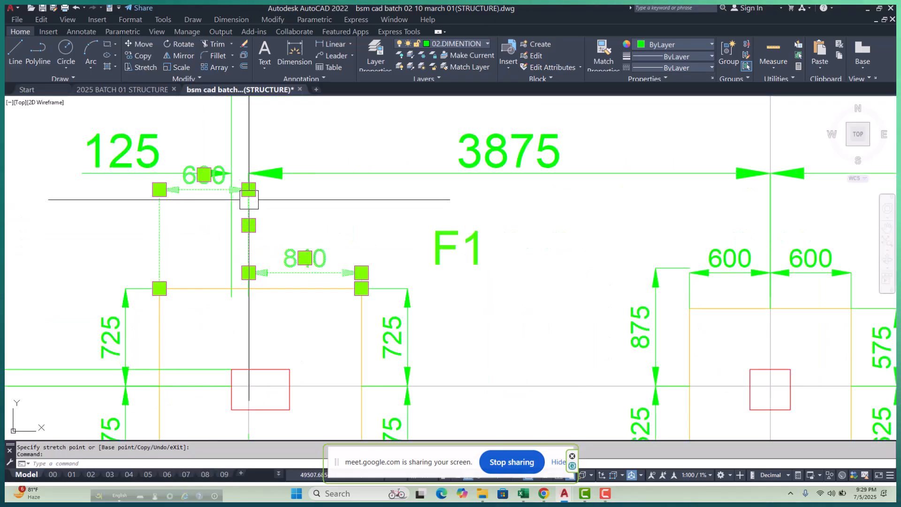
pyautogui.click(248, 189)
pyautogui.scroll(4, 261, 281)
pyautogui.click(255, 258)
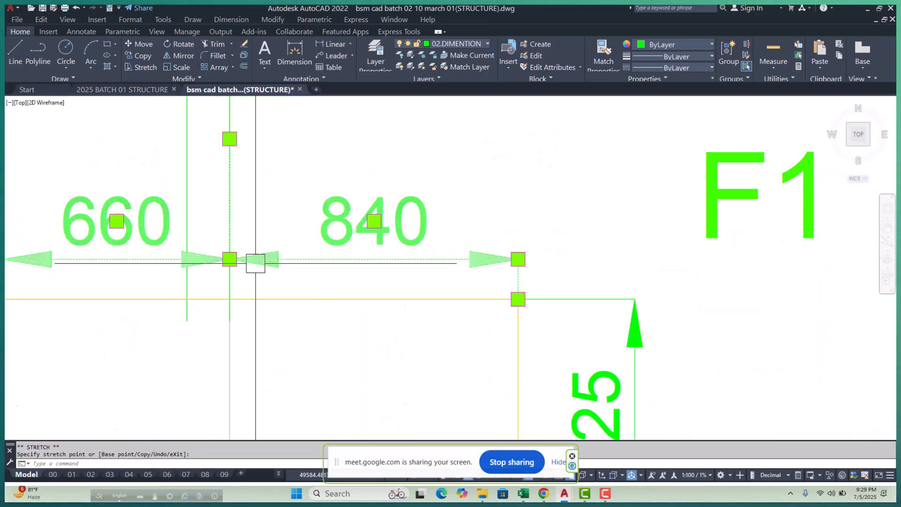
pyautogui.scroll(-6, 270, 272)
pyautogui.scroll(-4, 309, 313)
pyautogui.press('Escape')
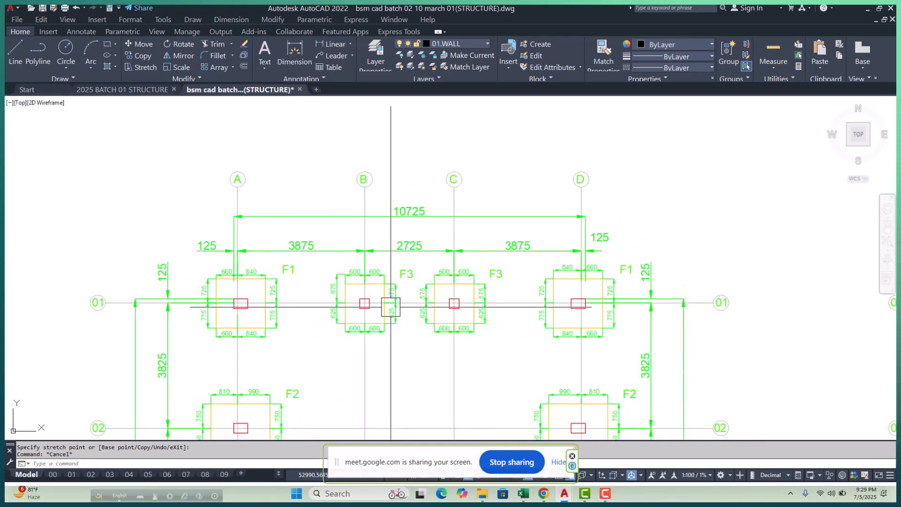
# Step: Examine the footing dimensions along grid line 01, from grid D back to grid A, for misplaced or wrong dimensions
pyautogui.scroll(2, 556, 268)
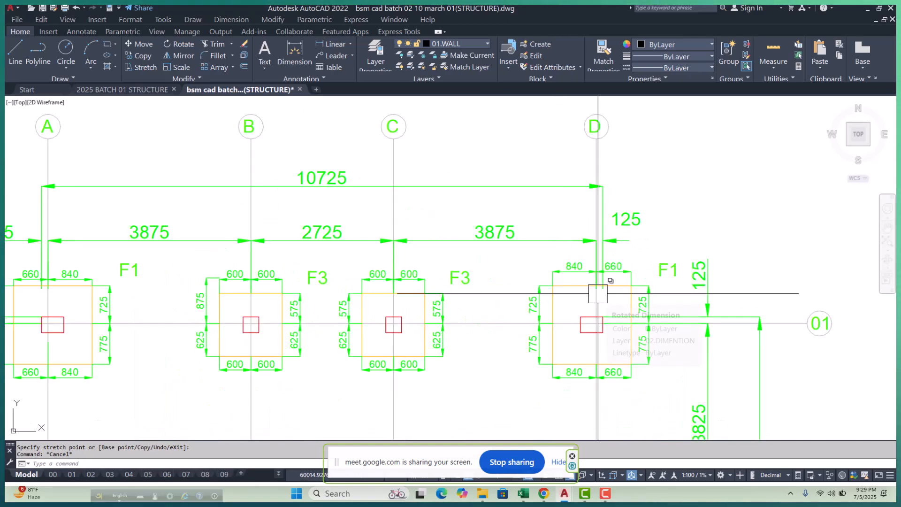
pyautogui.moveTo(597, 291); pyautogui.dragTo(590, 276, button='middle')
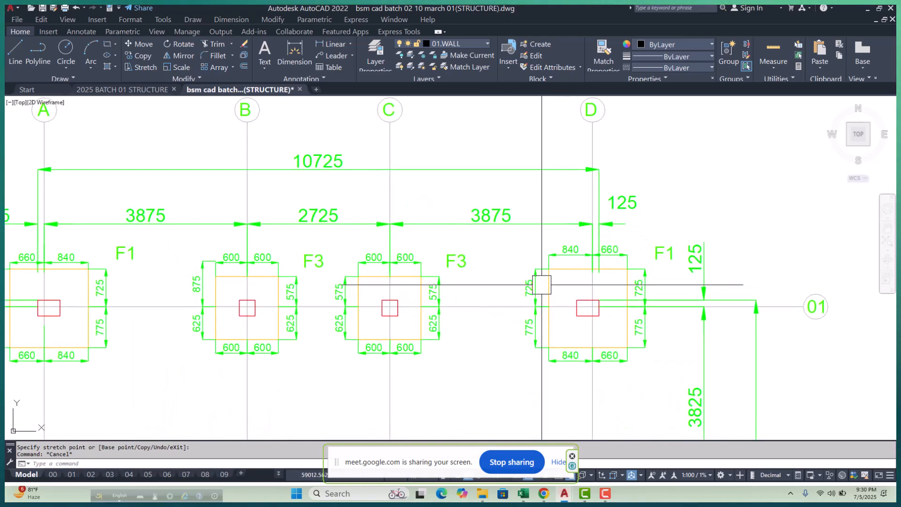
pyautogui.moveTo(585, 233); pyautogui.dragTo(571, 267, button='middle')
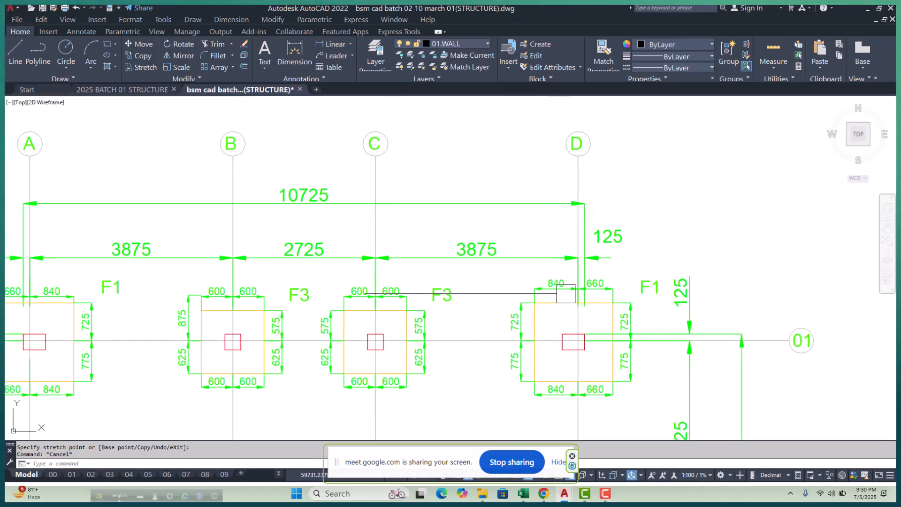
pyautogui.scroll(-4, 746, 338)
pyautogui.scroll(4, 458, 300)
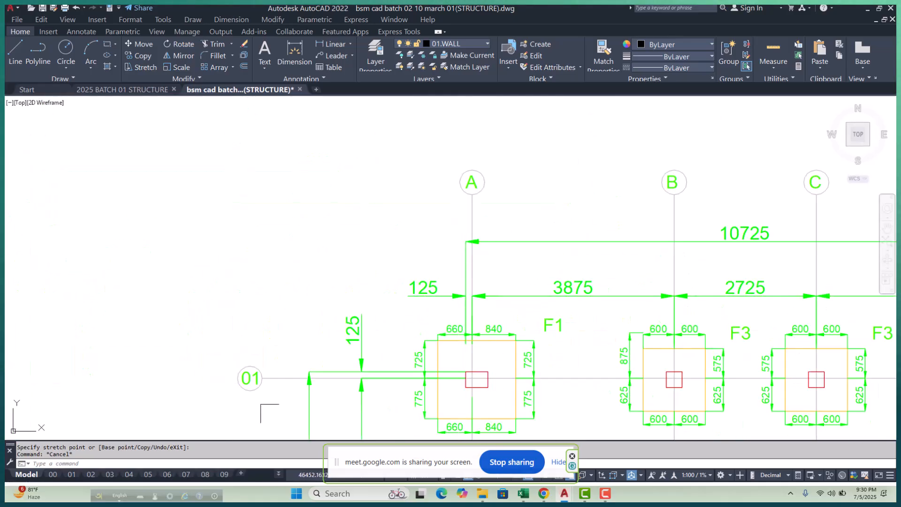
pyautogui.scroll(-3, 297, 305)
pyautogui.scroll(3, 375, 312)
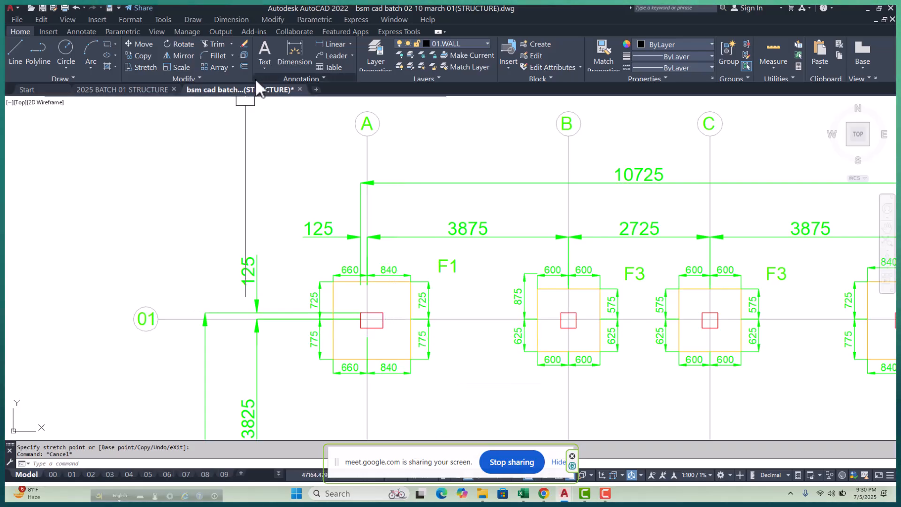
pyautogui.scroll(-2, 322, 393)
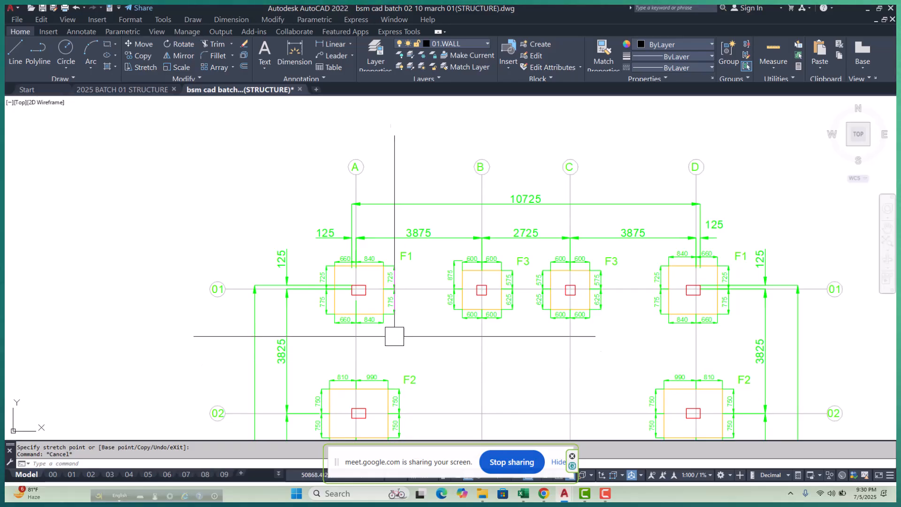
# Step: Stretch the 875 dimension beside the F3 footing at grid B so its upper extension line starts at the footing's upper corner
pyautogui.moveTo(387, 330); pyautogui.dragTo(384, 319, button='middle')
pyautogui.scroll(10, 483, 261)
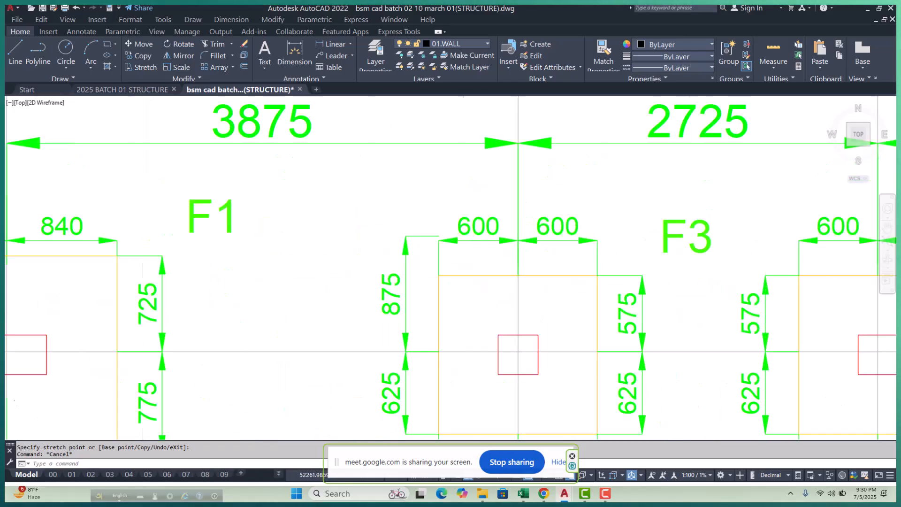
pyautogui.click(426, 272)
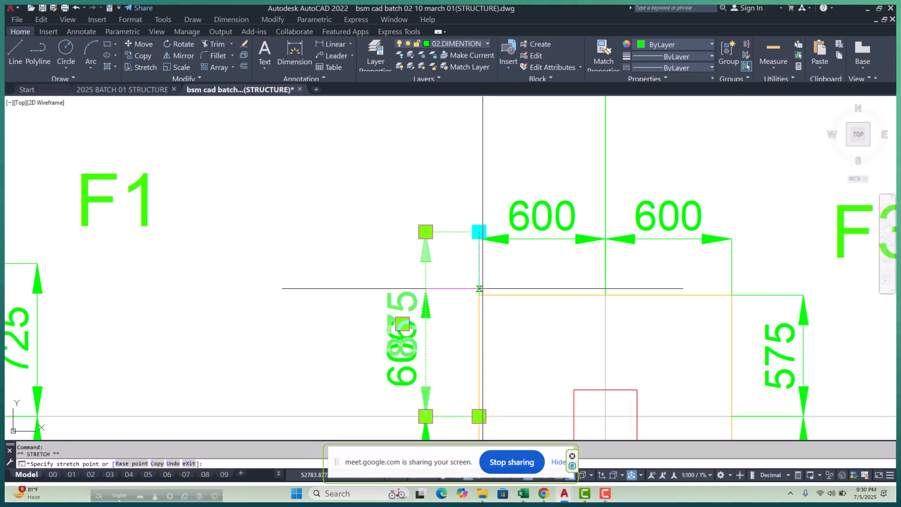
pyautogui.scroll(-6, 478, 293)
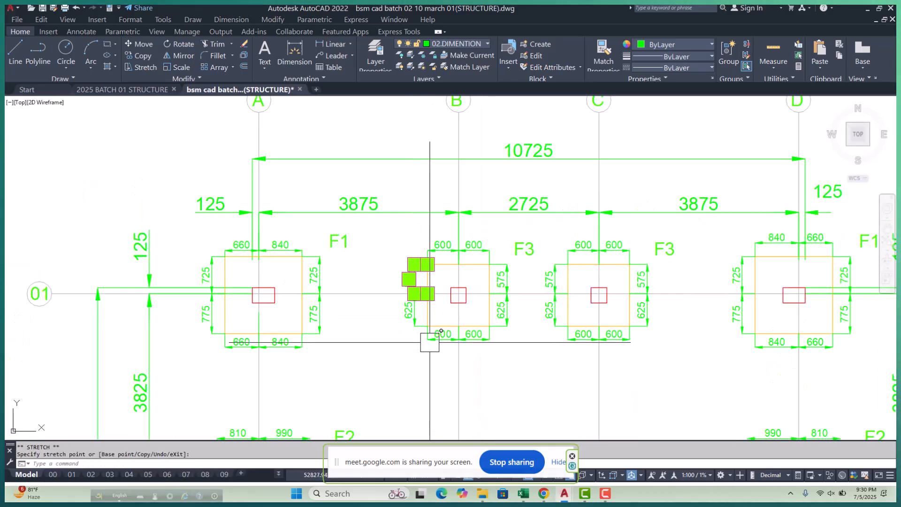
pyautogui.press('Escape')
pyautogui.press('Escape')
pyautogui.moveTo(453, 315); pyautogui.dragTo(432, 287, button='middle')
pyautogui.scroll(-2, 433, 287)
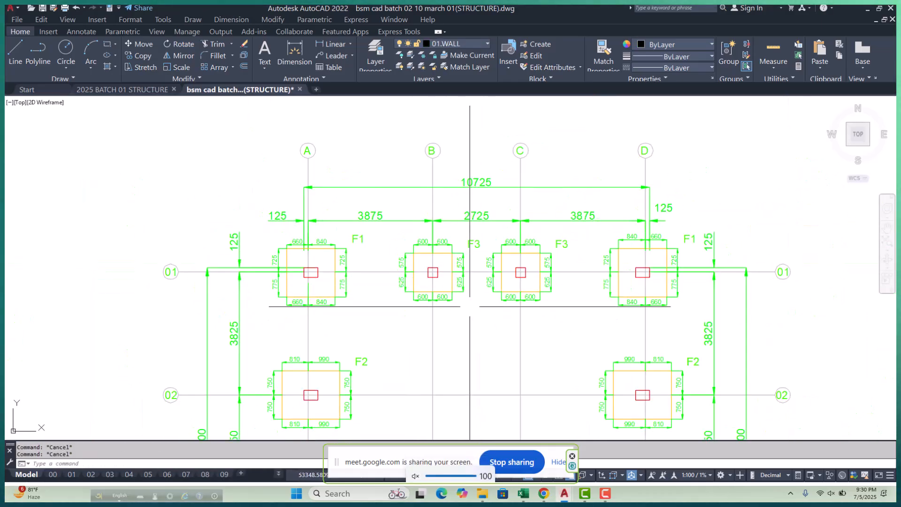
# Step: Examine the dimensions of the F1 footing at grid D/01 and the remaining footings of the top row
pyautogui.moveTo(552, 315); pyautogui.dragTo(544, 296, button='middle')
pyautogui.scroll(4, 696, 194)
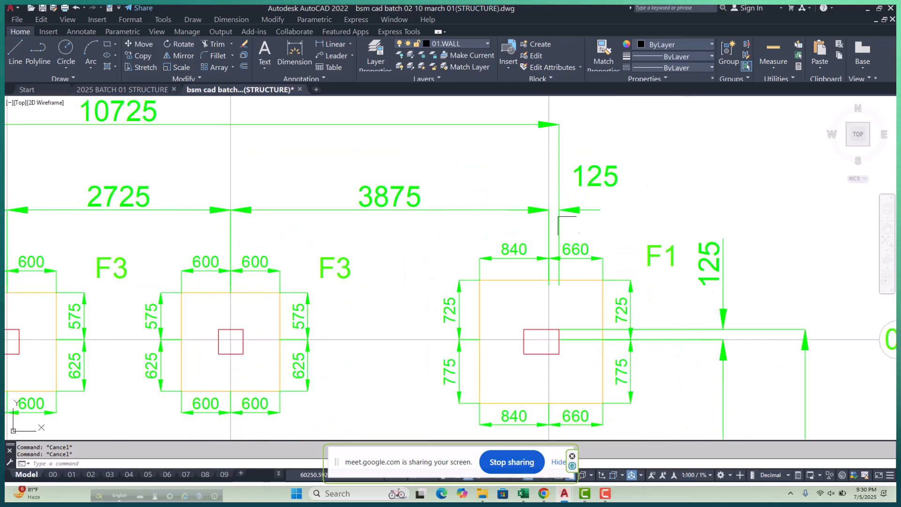
pyautogui.scroll(2, 550, 279)
pyautogui.scroll(4, 629, 237)
pyautogui.scroll(-4, 596, 257)
pyautogui.scroll(-5, 596, 257)
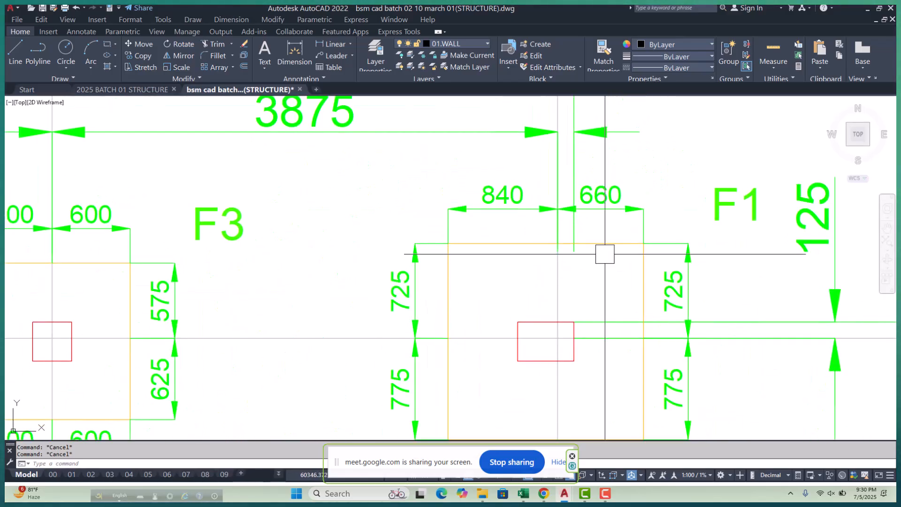
pyautogui.moveTo(600, 305); pyautogui.dragTo(599, 273, button='middle')
pyautogui.scroll(-2, 584, 308)
pyautogui.moveTo(584, 308); pyautogui.dragTo(601, 284, button='middle')
pyautogui.scroll(2, 229, 220)
pyautogui.moveTo(225, 238); pyautogui.dragTo(239, 265, button='middle')
pyautogui.scroll(-4, 254, 269)
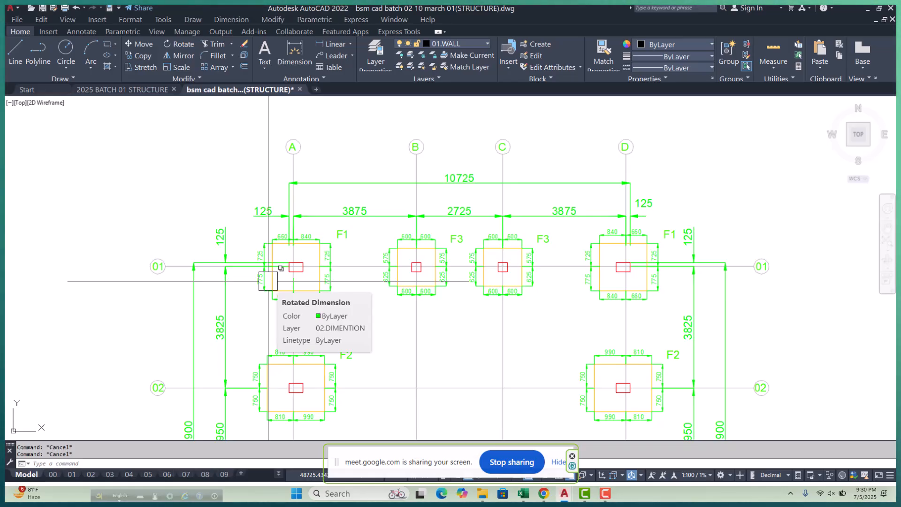
# Step: Copy the whole footing layout plan with its schedule table straight down into the empty area of the frame
pyautogui.scroll(-5, 270, 210)
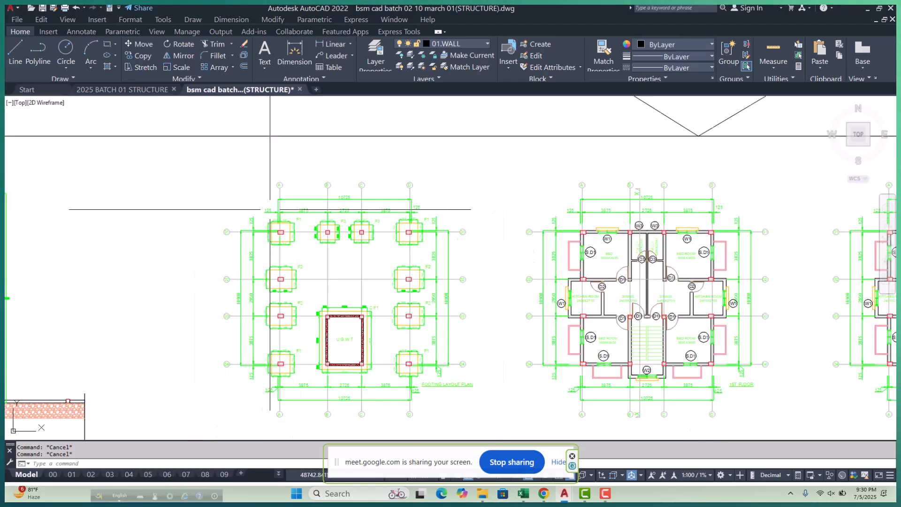
pyautogui.click(201, 169)
pyautogui.scroll(-3, 387, 289)
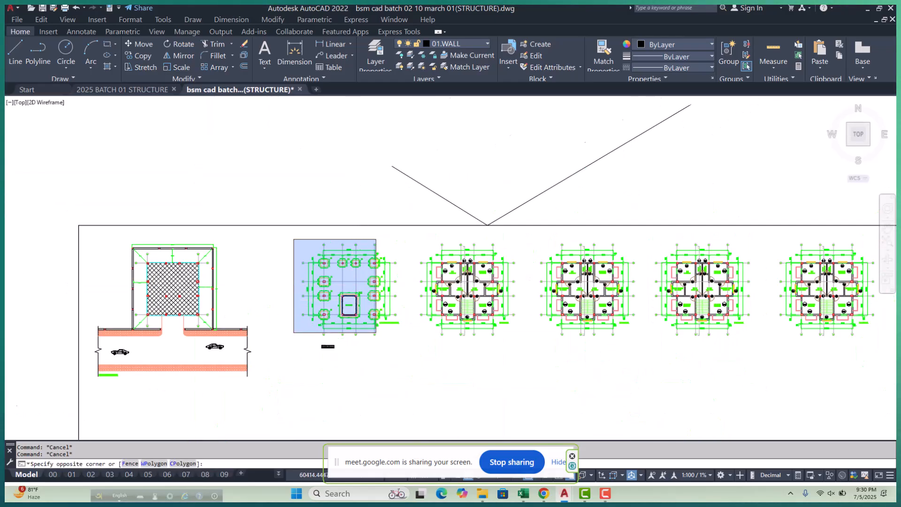
pyautogui.scroll(3, 389, 318)
pyautogui.click(437, 363)
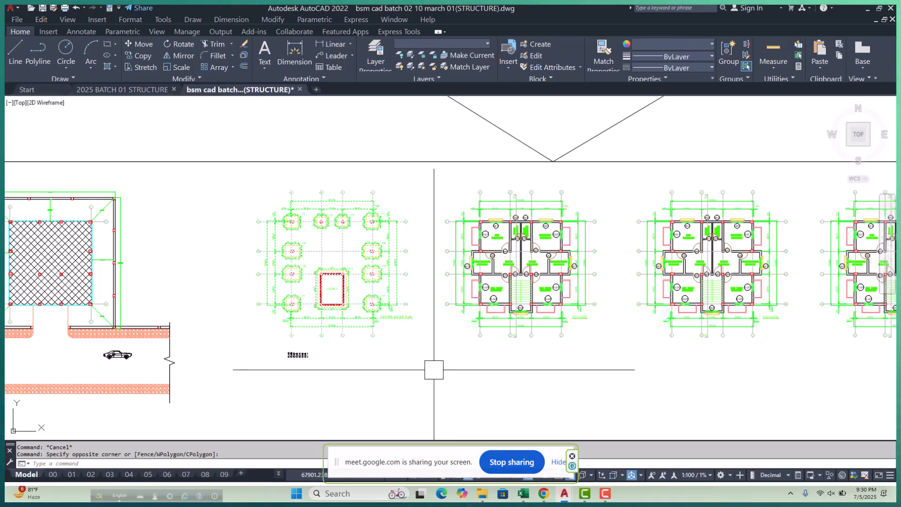
pyautogui.write('co')
pyautogui.press('Return')
pyautogui.click(426, 351)
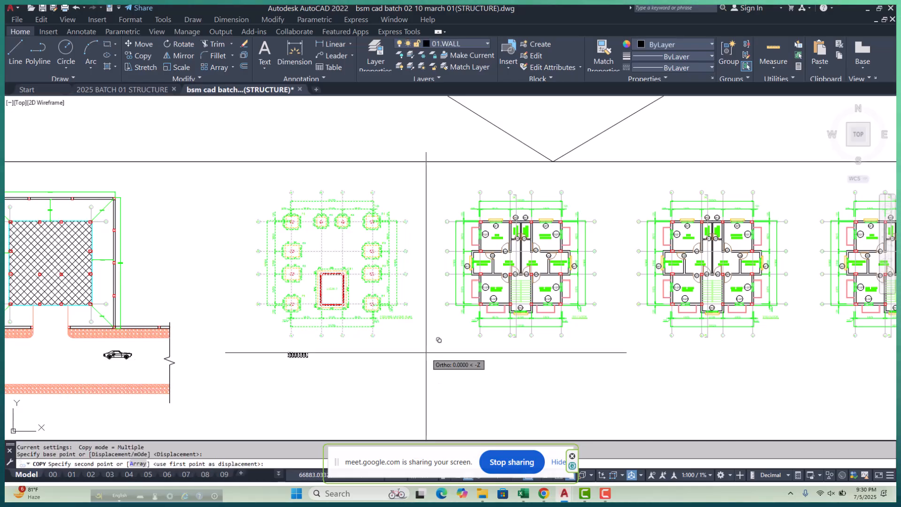
pyautogui.scroll(-4, 422, 319)
pyautogui.scroll(2, 415, 308)
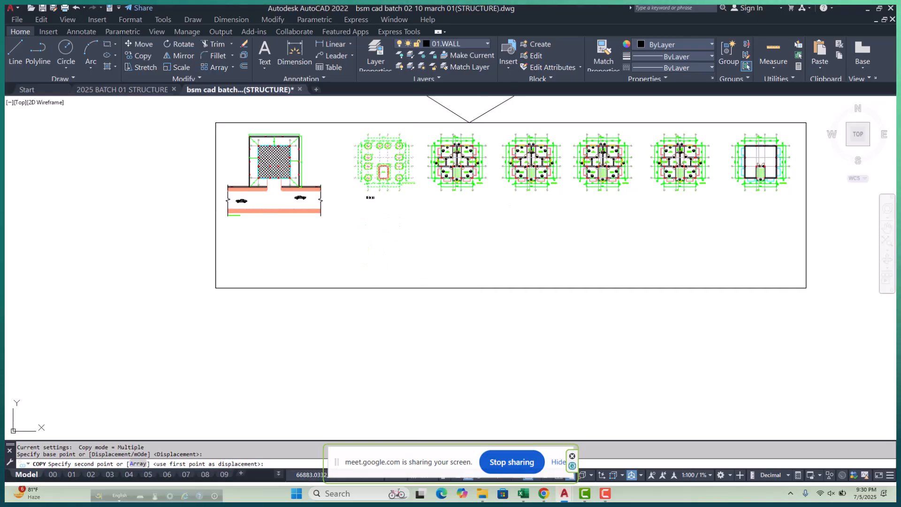
pyautogui.click(421, 281)
pyautogui.press('Escape')
pyautogui.scroll(5, 372, 249)
pyautogui.press('Escape')
pyautogui.press('Escape')
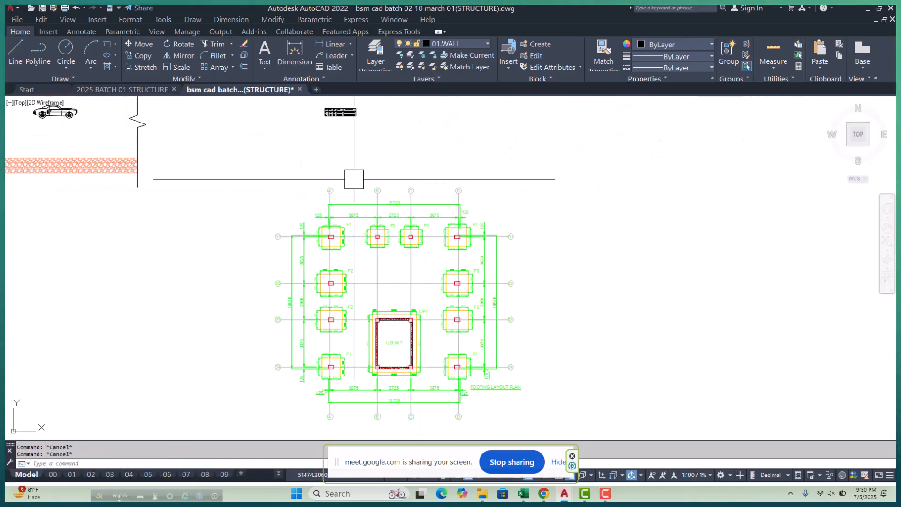
# Step: Erase the footings on grids B, C and D, the U.G.W.T. tank and the plan title from the copied layout
pyautogui.scroll(-4, 352, 163)
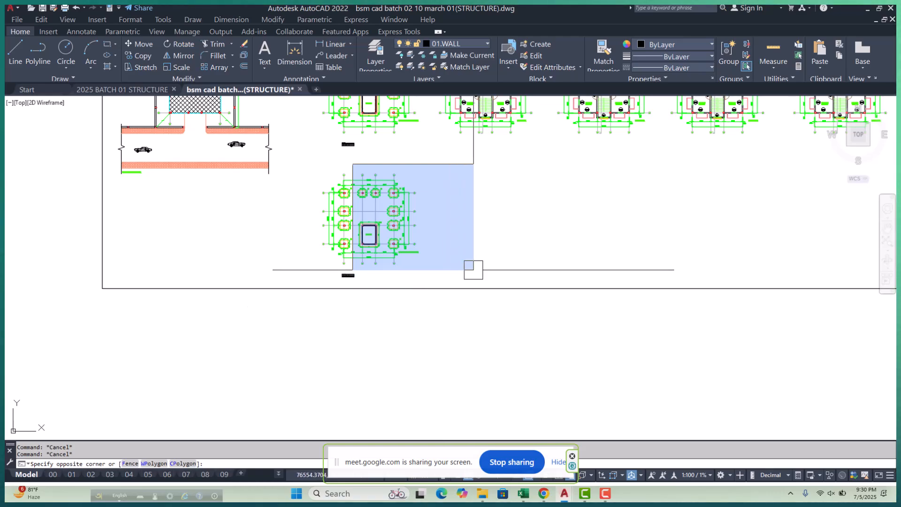
pyautogui.click(474, 269)
pyautogui.write('E')
pyautogui.press('Return')
pyautogui.scroll(4, 299, 201)
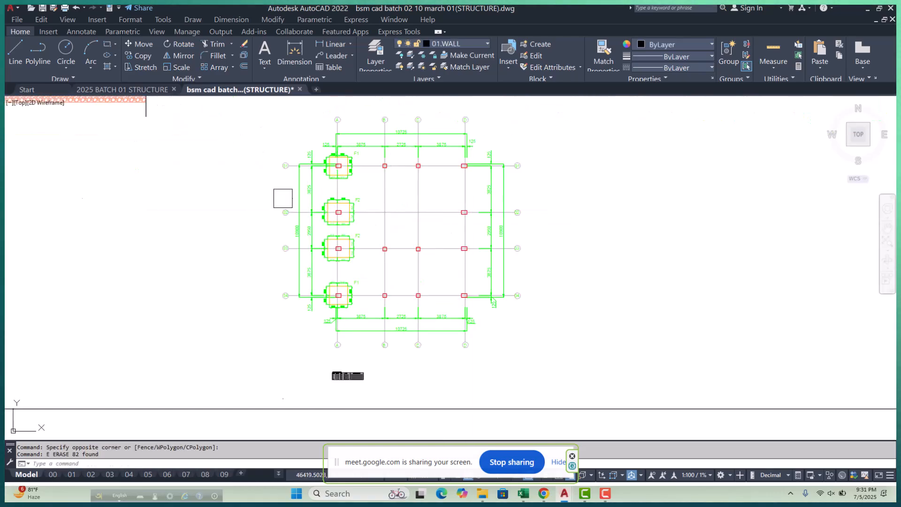
# Step: Erase the remaining footings along grid A in the copied layout, keeping only the F1 footing at grid A/01
pyautogui.scroll(-2, 264, 207)
pyautogui.click(452, 300)
pyautogui.press('Return')
pyautogui.scroll(8, 353, 172)
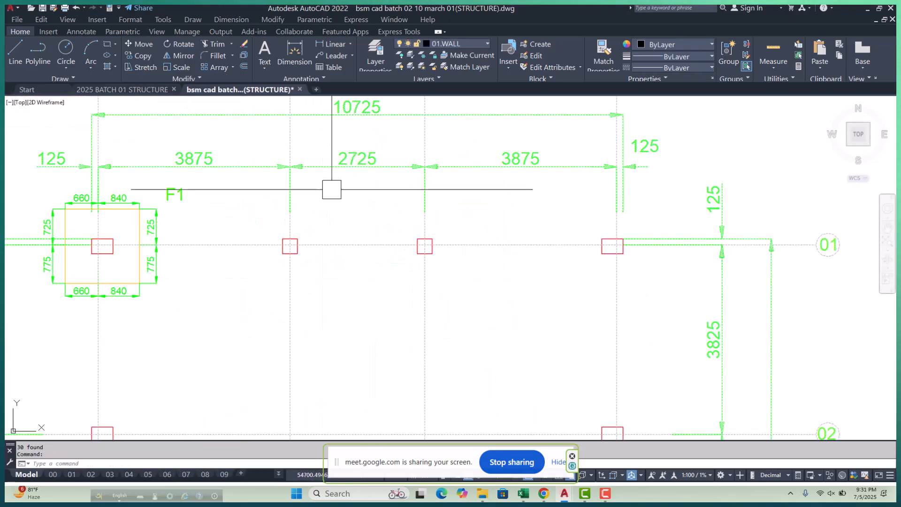
pyautogui.scroll(-4, 331, 250)
pyautogui.press('Escape')
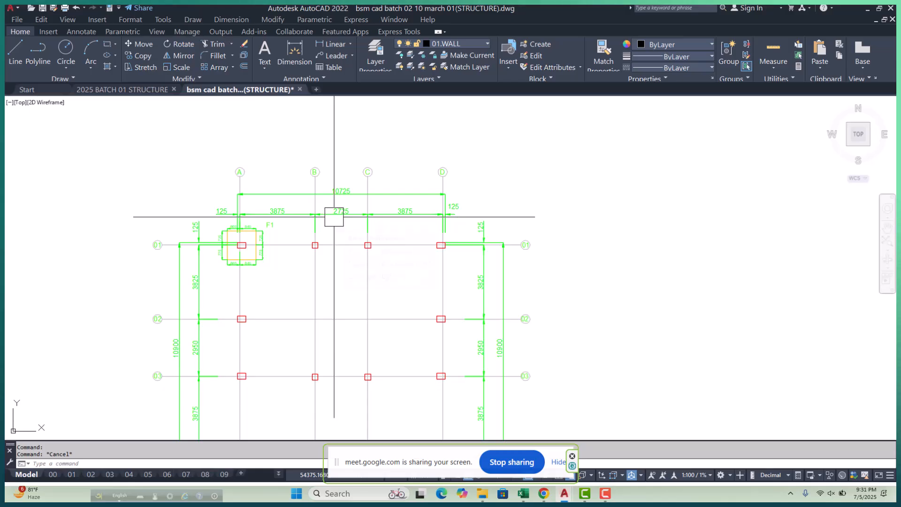
pyautogui.scroll(-5, 333, 217)
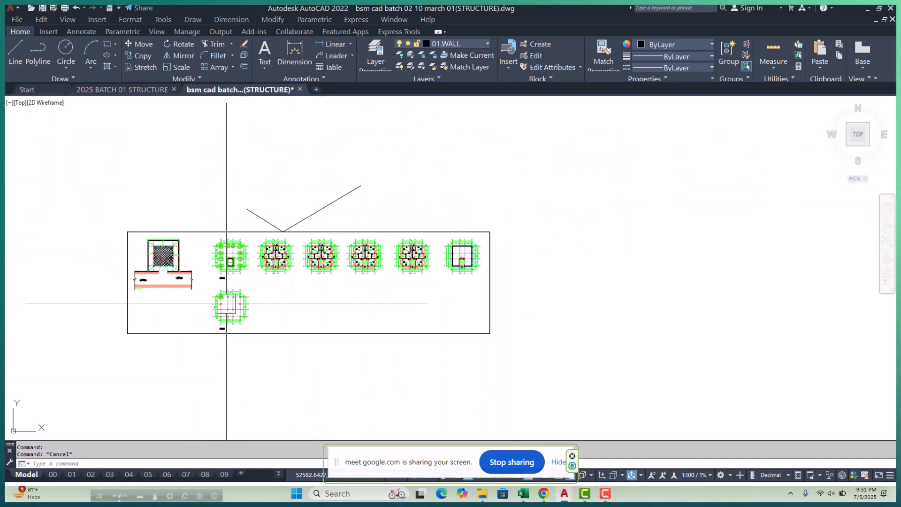
pyautogui.scroll(10, 206, 309)
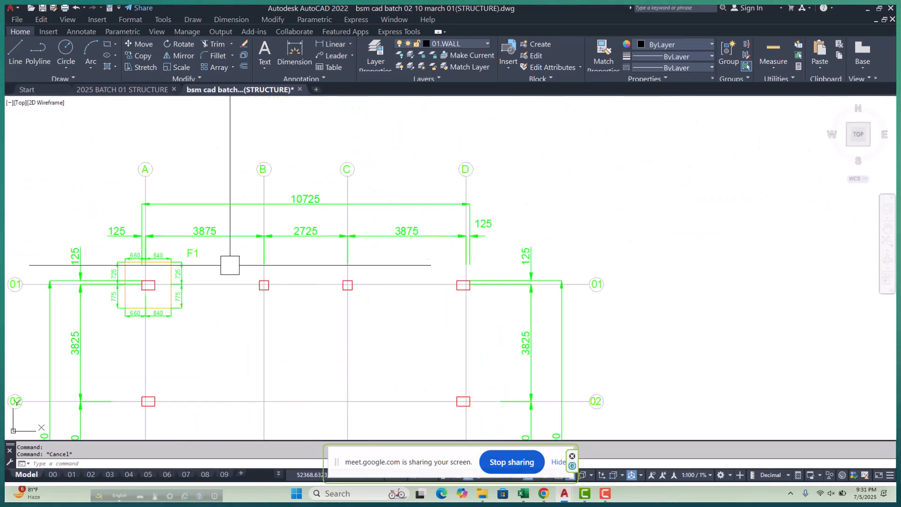
pyautogui.press('Return')
pyautogui.scroll(-4, 222, 241)
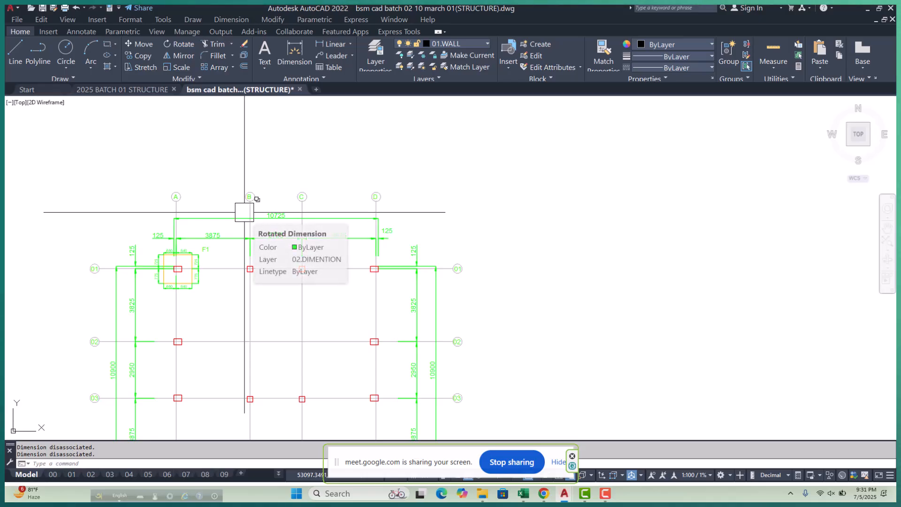
pyautogui.moveTo(244, 213); pyautogui.dragTo(167, 261, button='middle')
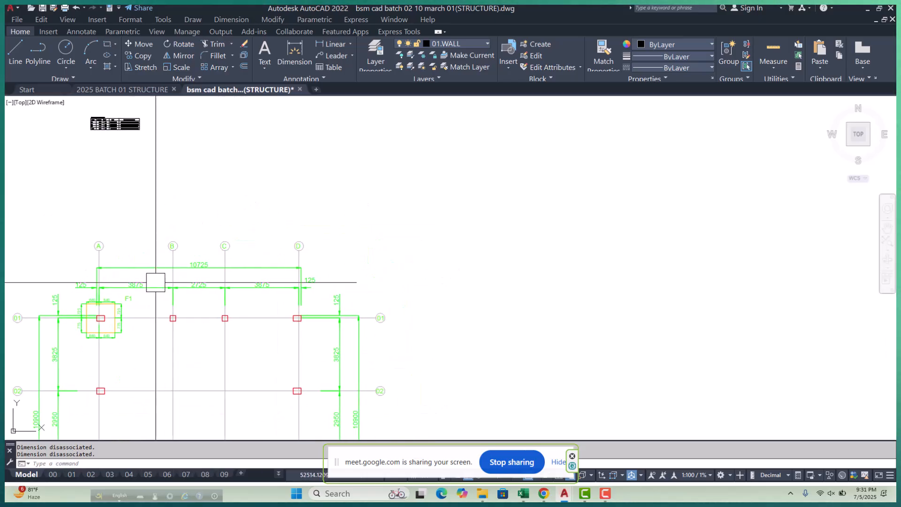
# Step: Erase grids B, C and D with their bubbles, the upper overall dimension and the right-side dimensions and bubbles from the copied layout
pyautogui.scroll(1, 168, 269)
pyautogui.click(227, 248)
pyautogui.click(202, 290)
pyautogui.scroll(-2, 240, 227)
pyautogui.scroll(1, 241, 241)
pyautogui.click(187, 193)
pyautogui.scroll(-3, 197, 197)
pyautogui.click(303, 300)
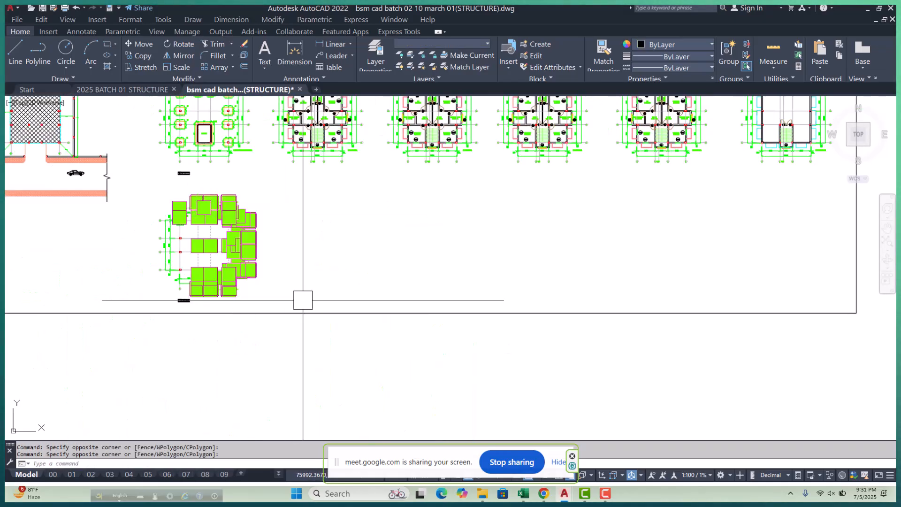
pyautogui.write('e')
pyautogui.press('Return')
pyautogui.scroll(3, 168, 257)
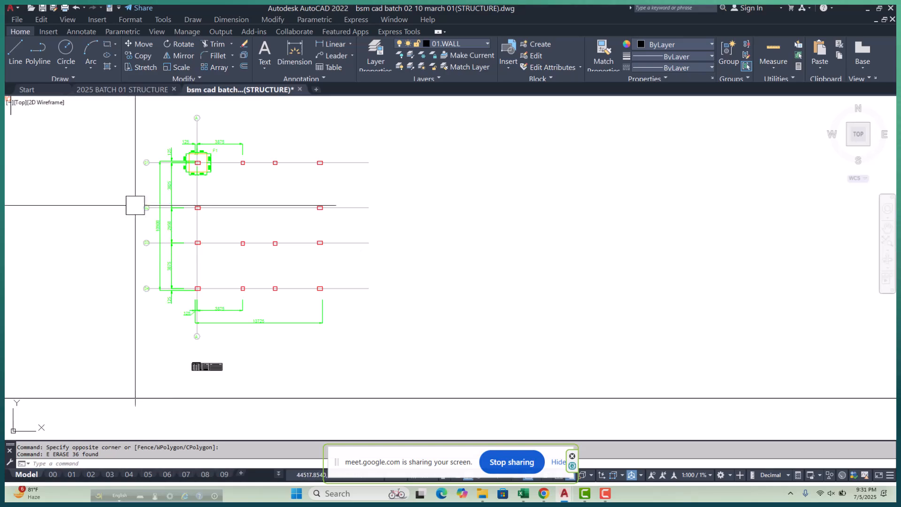
# Step: Erase the grid lines and bubbles below grid 01, together with their row dimensions and the dimensions beneath the plan
pyautogui.click(124, 194)
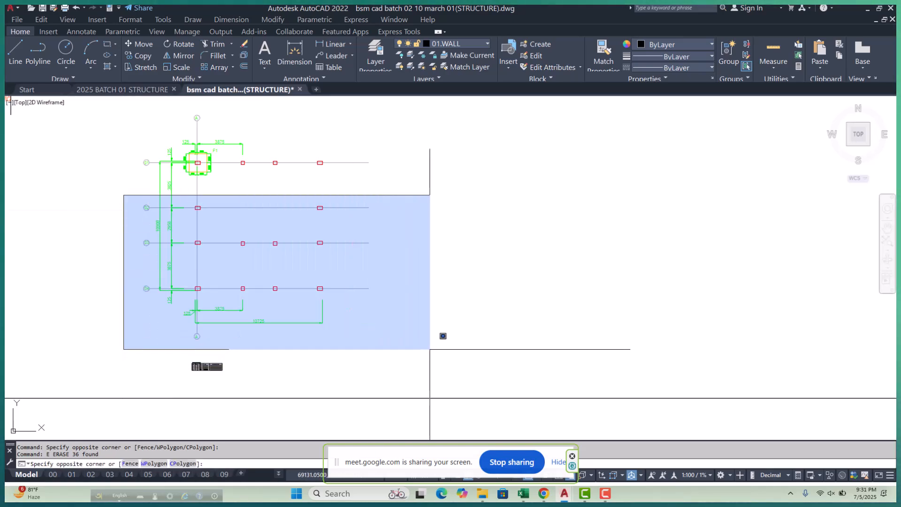
pyautogui.click(429, 349)
pyautogui.press('Return')
pyautogui.scroll(4, 272, 316)
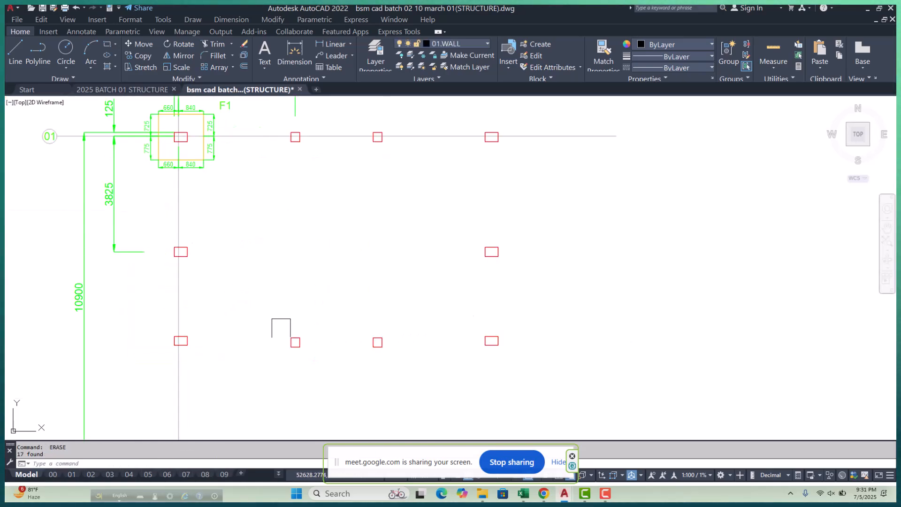
pyautogui.scroll(-4, 242, 313)
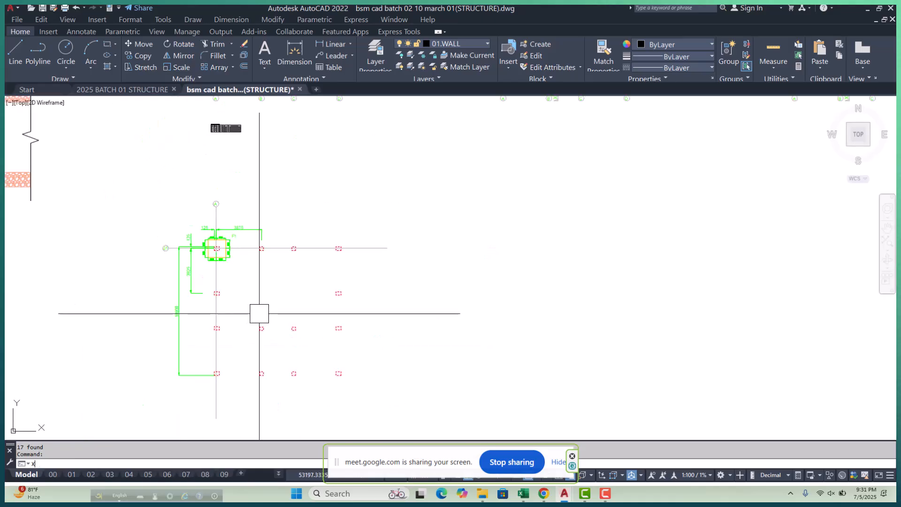
# Step: Explode the column block in the copied layout and erase all the columns on grids B, C and D
pyautogui.scroll(-2, 267, 237)
pyautogui.click(257, 215)
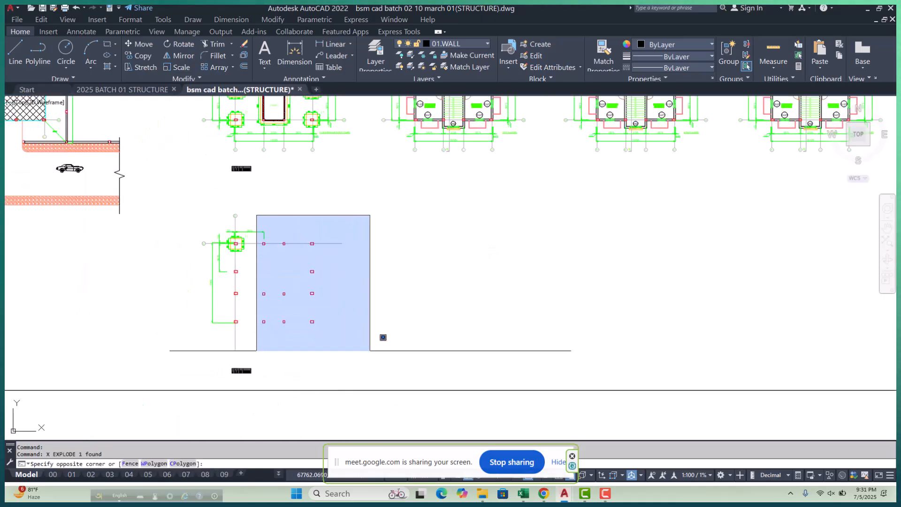
pyautogui.click(373, 350)
pyautogui.write('e')
pyautogui.press('Return')
# Step: Erase the three columns below F1 on grid A and the vertical grid dimensions beside them
pyautogui.scroll(2, 192, 274)
pyautogui.click(184, 249)
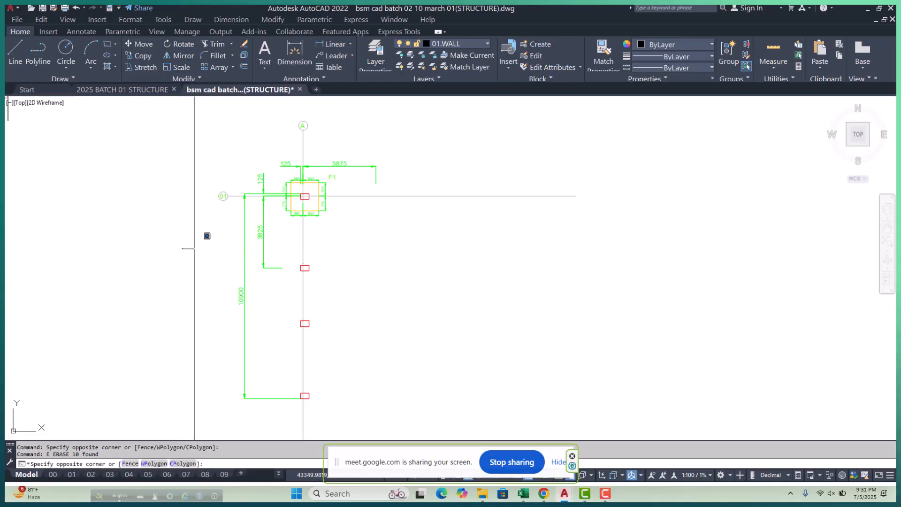
pyautogui.scroll(-1, 206, 261)
pyautogui.click(340, 387)
pyautogui.press('space')
pyautogui.scroll(2, 230, 253)
pyautogui.click(300, 243)
pyautogui.click(193, 294)
pyautogui.press('space')
# Step: Erase the 125 and 3875 grid dimensions above the F1 footing
pyautogui.scroll(-2, 220, 299)
pyautogui.scroll(1, 254, 225)
pyautogui.click(219, 246)
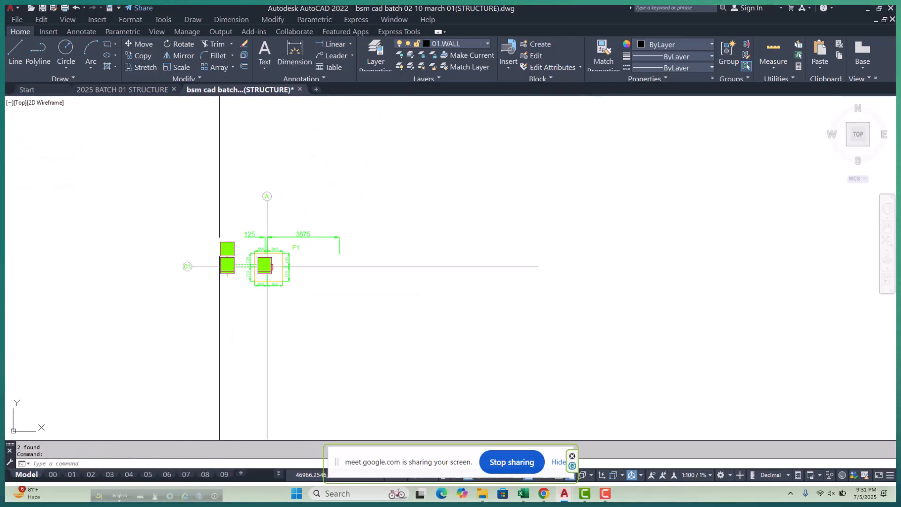
pyautogui.press('space')
pyautogui.scroll(1, 237, 236)
pyautogui.click(281, 238)
pyautogui.press('space')
# Step: Erase the offset dimensions on all four sides of the F1 footing, leaving its outline, column, label and grid lines
pyautogui.scroll(2, 292, 241)
pyautogui.click(315, 231)
pyautogui.press('space')
pyautogui.click(224, 230)
pyautogui.press('space')
pyautogui.scroll(-2, 236, 220)
pyautogui.scroll(1, 218, 250)
pyautogui.click(190, 251)
pyautogui.press('space')
pyautogui.click(192, 310)
pyautogui.press('space')
pyautogui.click(291, 358)
pyautogui.press('space')
pyautogui.click(346, 308)
pyautogui.press('space')
pyautogui.click(357, 256)
pyautogui.press('space')
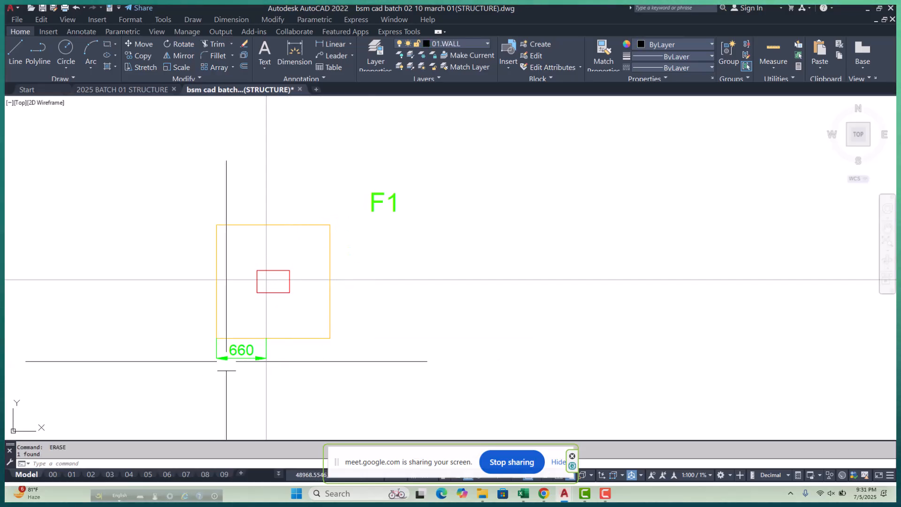
pyautogui.scroll(-4, 318, 305)
pyautogui.press('Escape')
pyautogui.press('Escape')
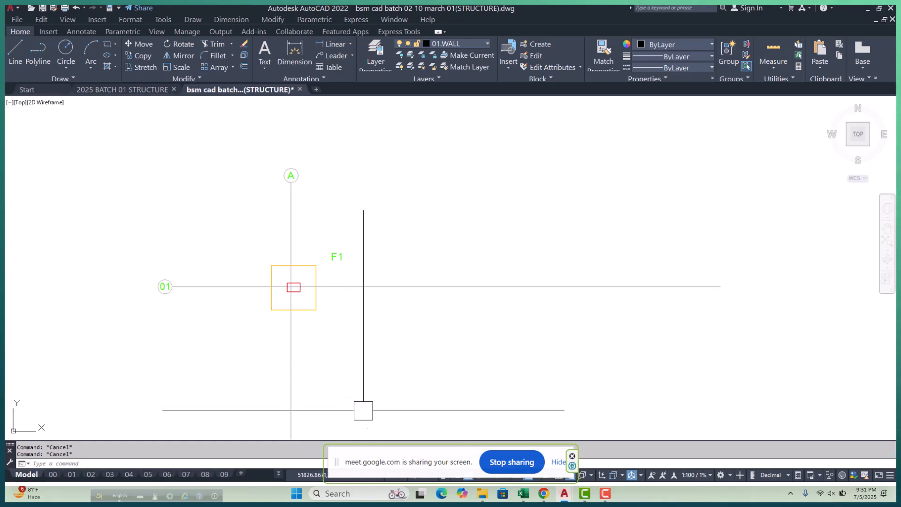
# Step: Hide the screen-sharing notice and look through the available annotation scales, leaving 1:100 selected
pyautogui.click(558, 462)
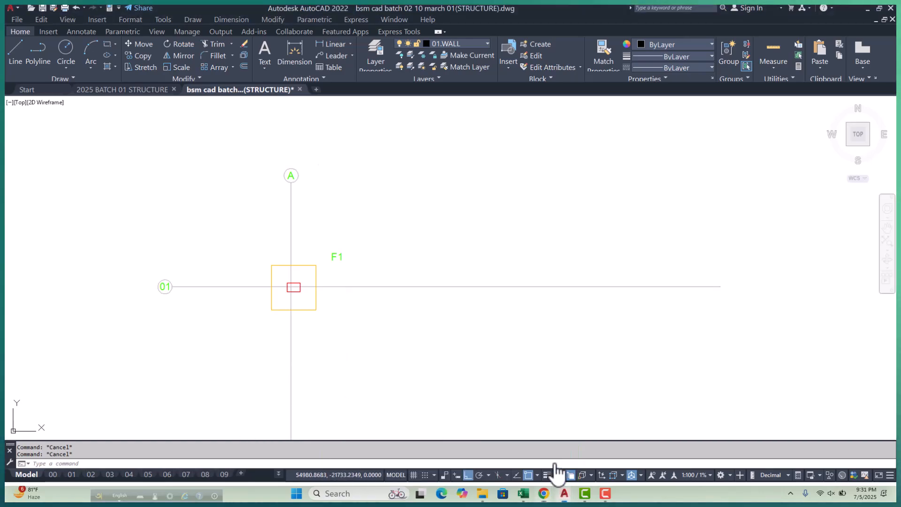
pyautogui.scroll(-6, 313, 286)
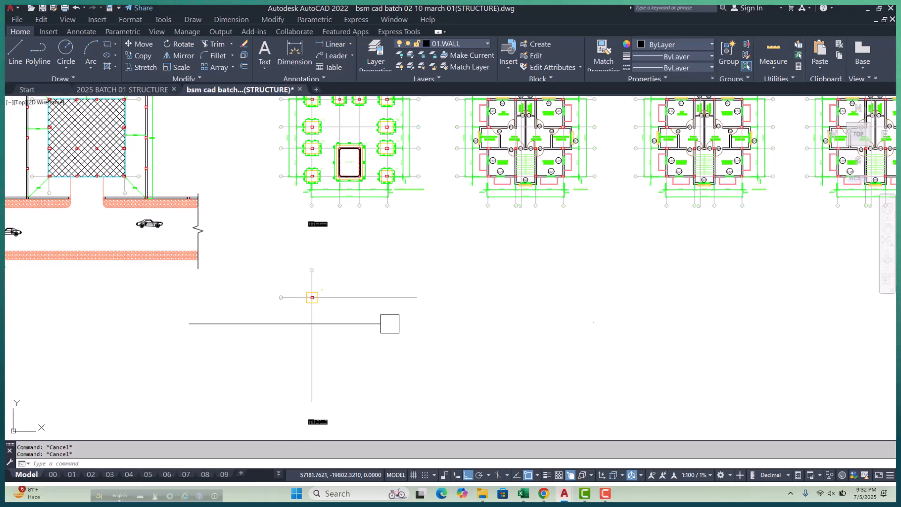
pyautogui.scroll(3, 367, 321)
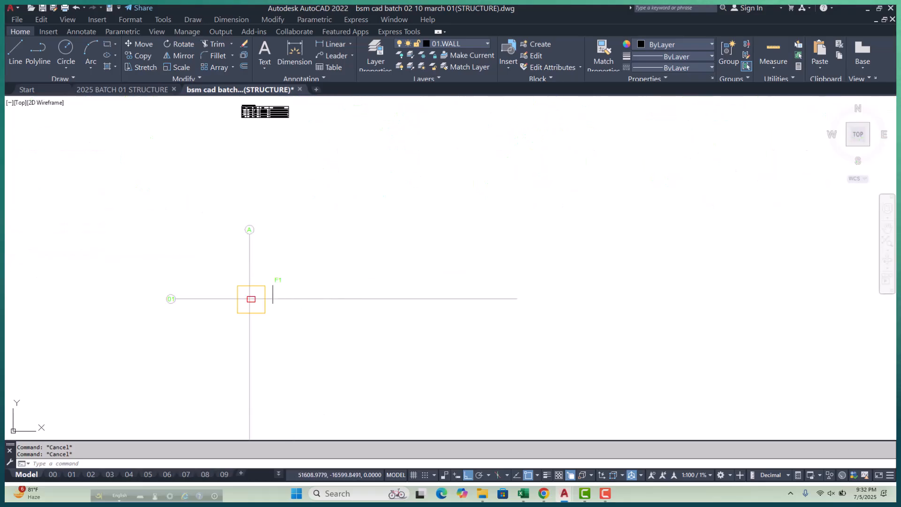
pyautogui.click(710, 471)
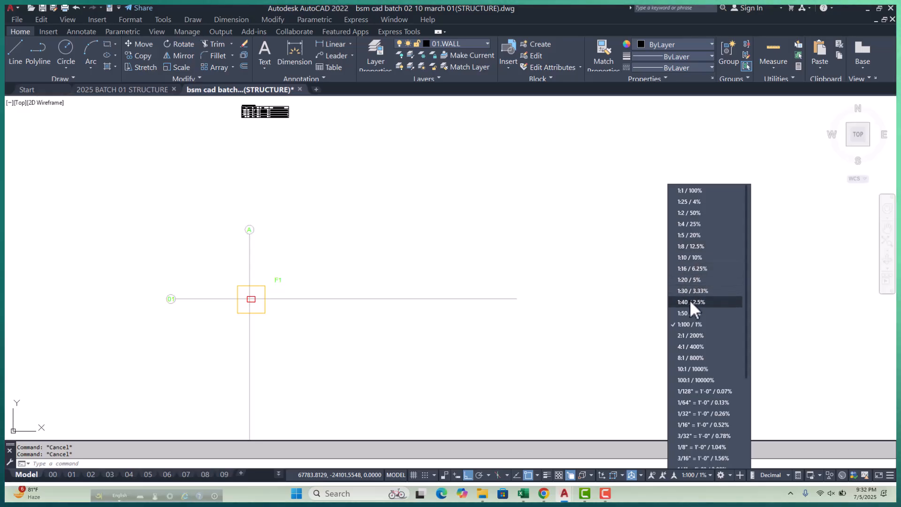
pyautogui.scroll(-4, 711, 378)
pyautogui.scroll(4, 705, 392)
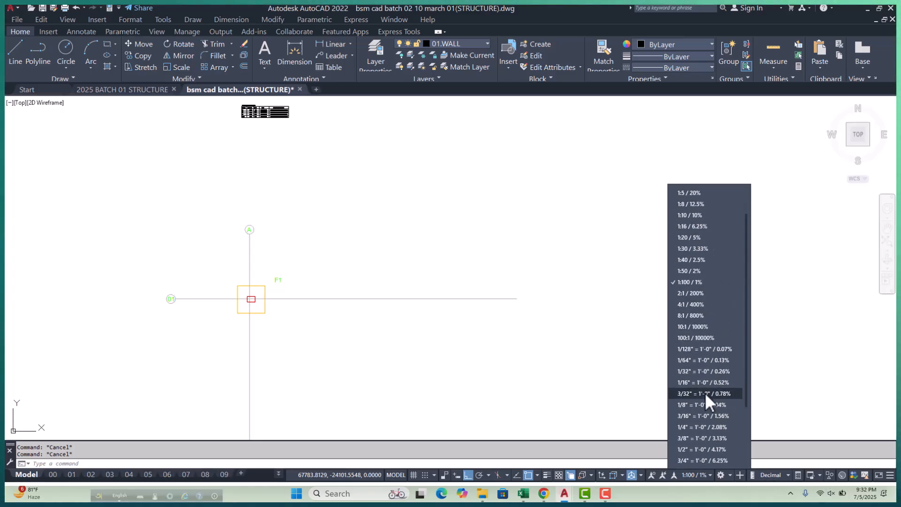
# Step: Switch to the Google Meet call in Chrome to check it, and return to the AutoCAD drawing
pyautogui.moveTo(545, 494)
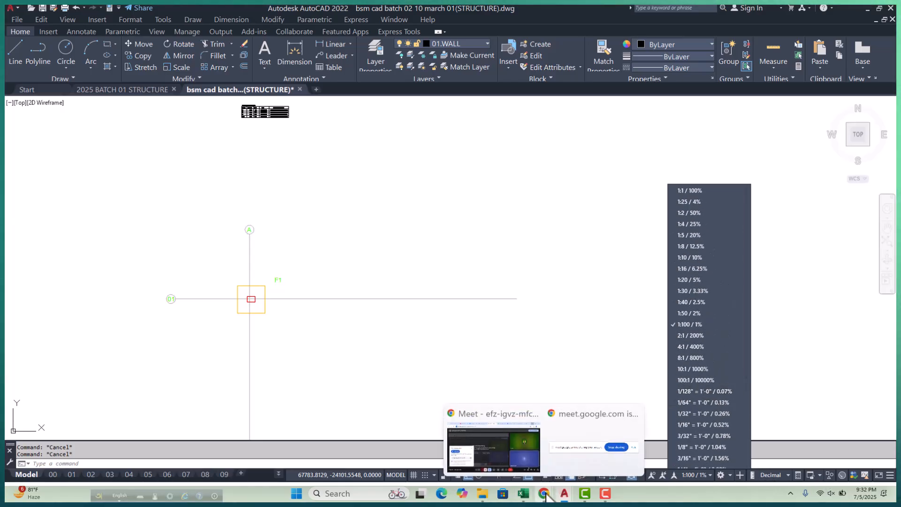
pyautogui.click(517, 450)
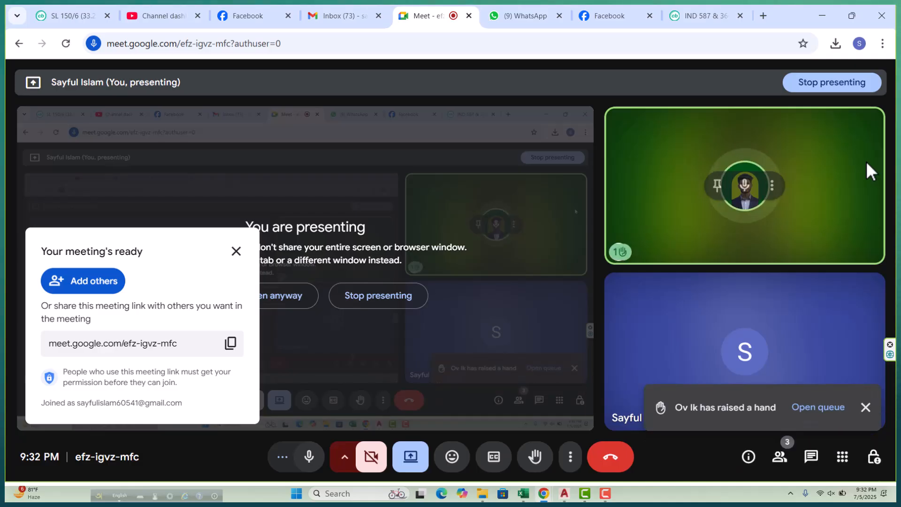
pyautogui.click(817, 14)
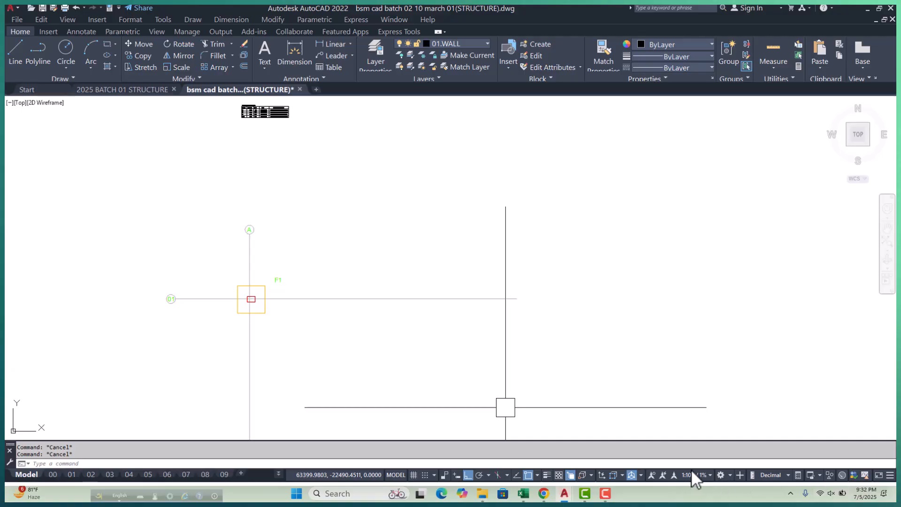
# Step: Review the drawing scale list in Edit Drawing Scales and the annotation scale options, making no change
pyautogui.click(709, 475)
pyautogui.scroll(-4, 703, 409)
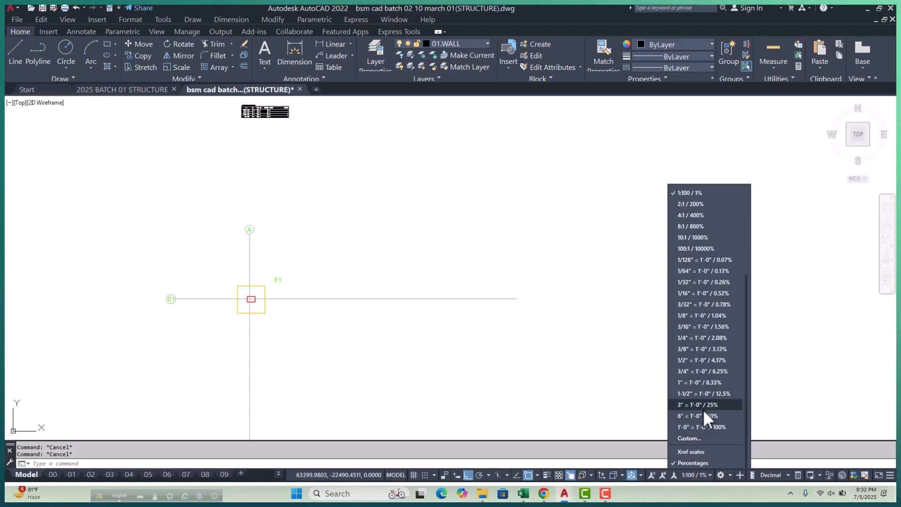
pyautogui.click(696, 439)
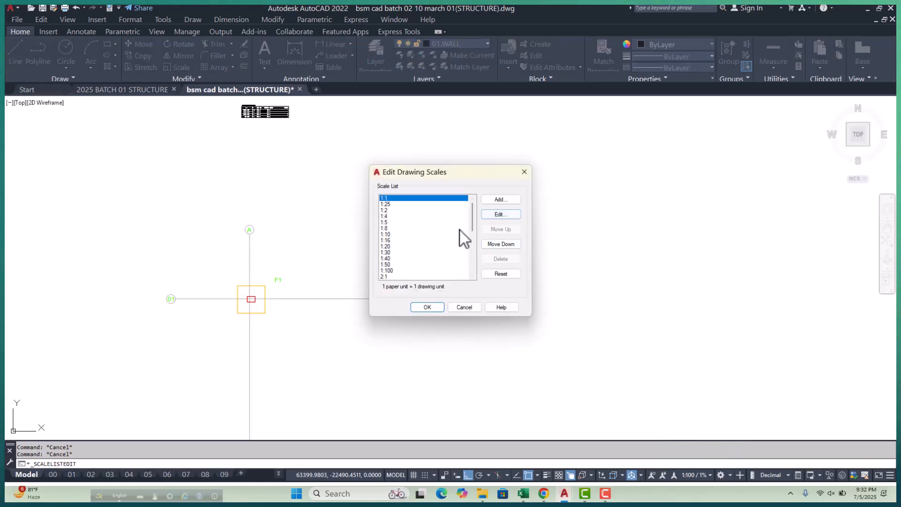
pyautogui.scroll(-1, 388, 248)
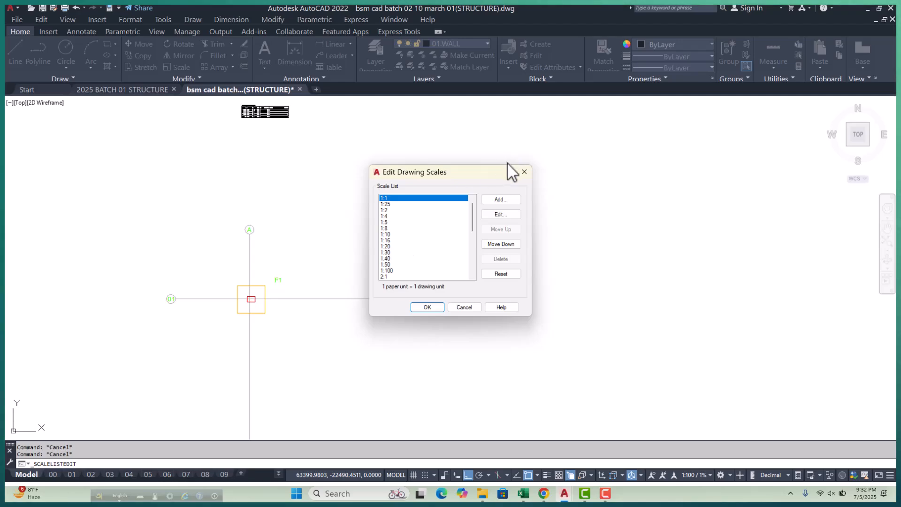
pyautogui.click(523, 172)
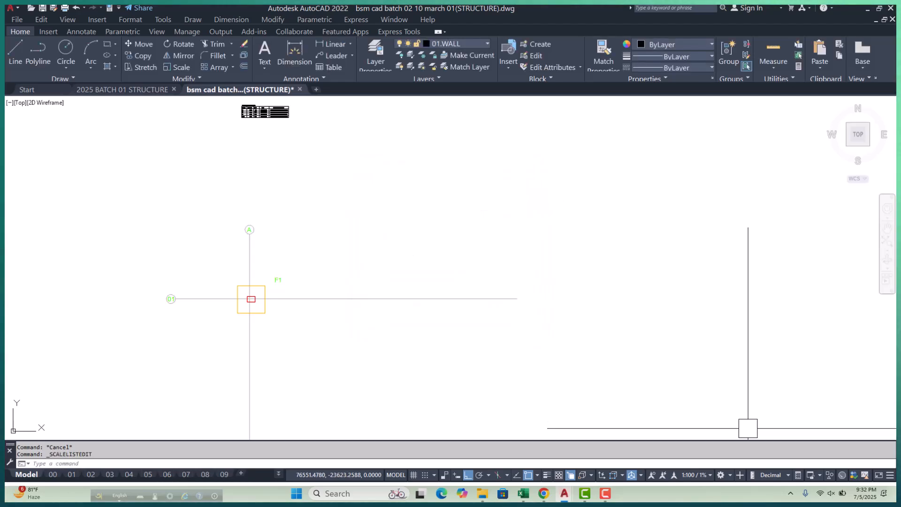
pyautogui.click(712, 475)
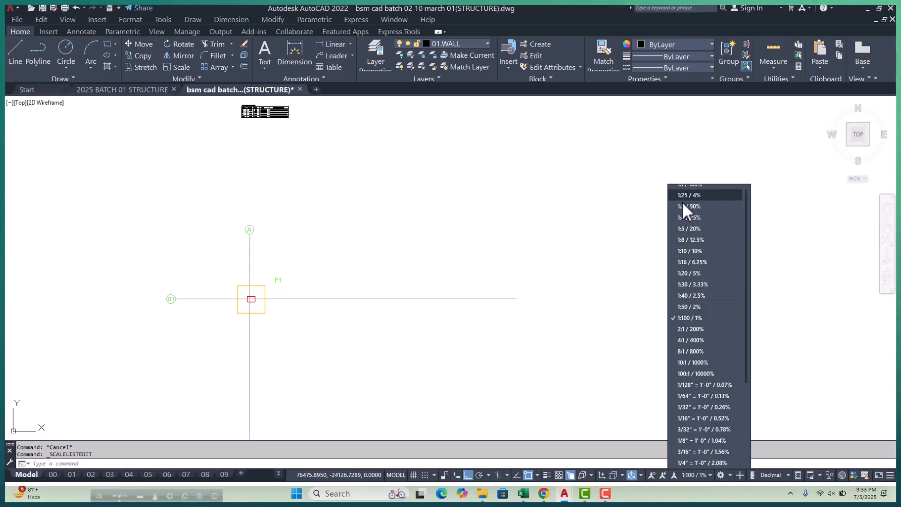
pyautogui.click(438, 379)
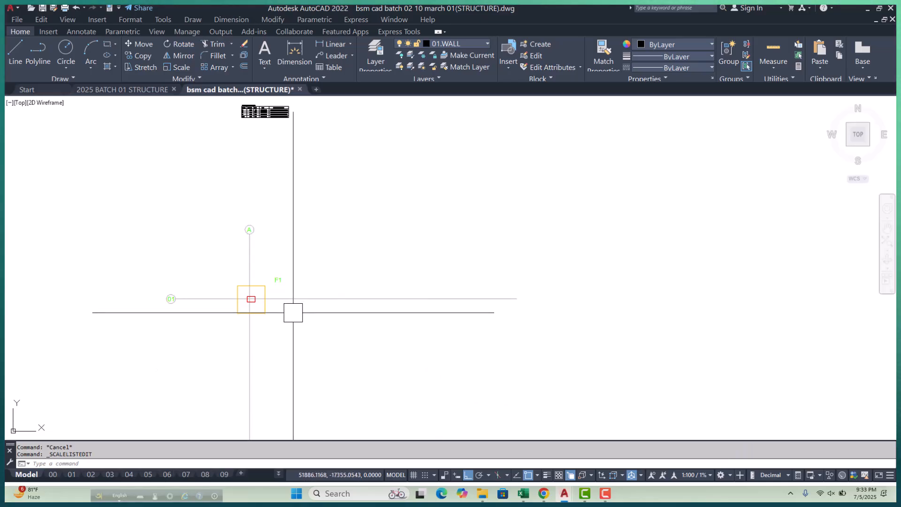
# Step: Make 1-25 the current dimension style
pyautogui.press('Return')
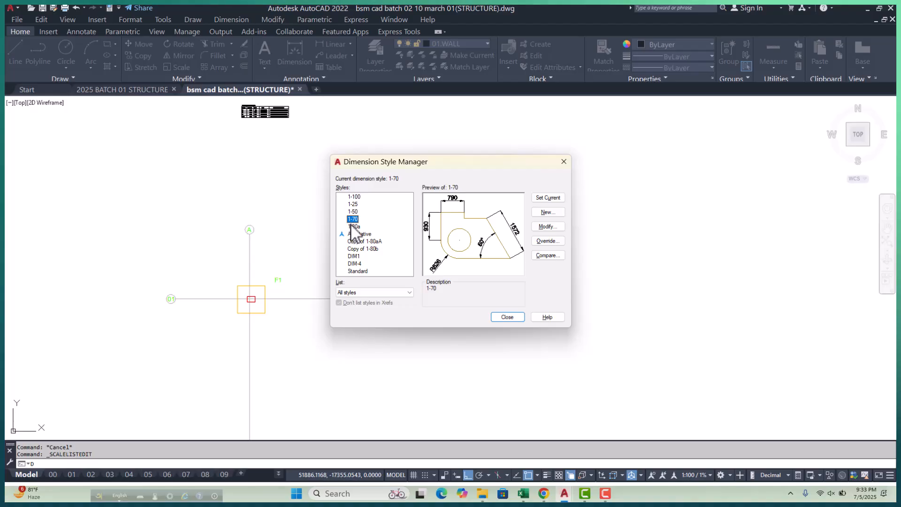
pyautogui.click(352, 203)
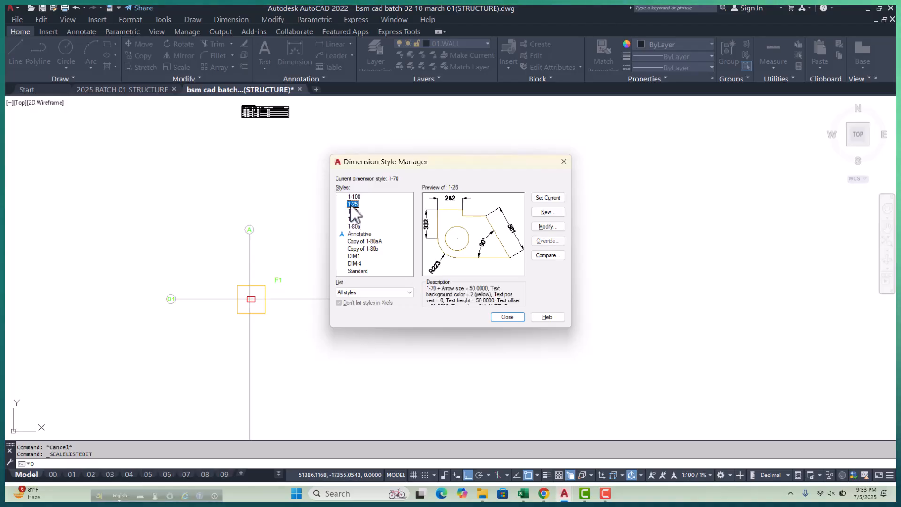
pyautogui.click(548, 197)
pyautogui.click(494, 318)
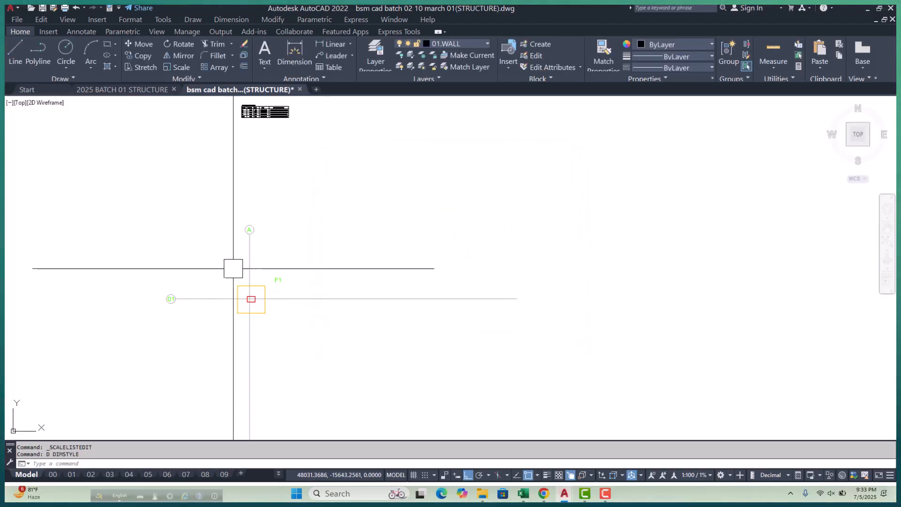
# Step: Add a linear dimension above F1 from the footing's upper-left corner to grid line A, entering 300 for the dimension line distance
pyautogui.scroll(6, 232, 271)
pyautogui.scroll(-4, 271, 282)
pyautogui.scroll(6, 267, 324)
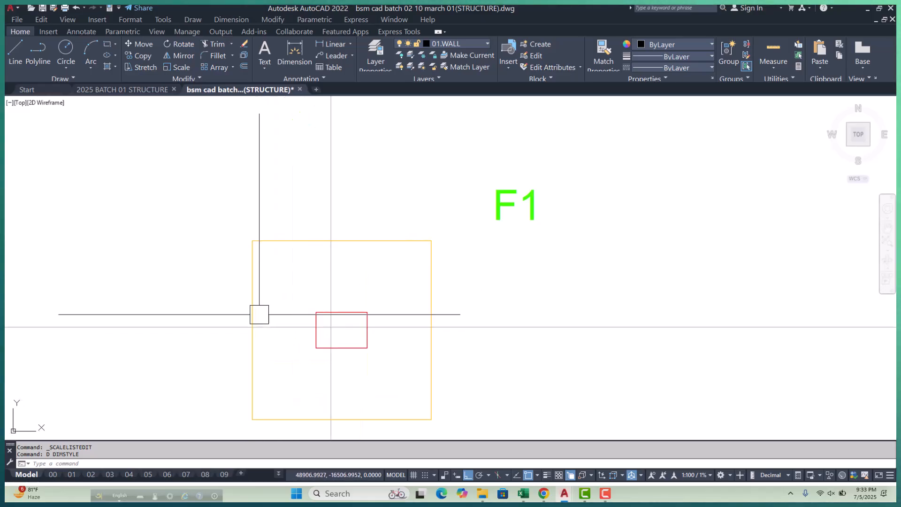
pyautogui.write('LI')
pyautogui.press('space')
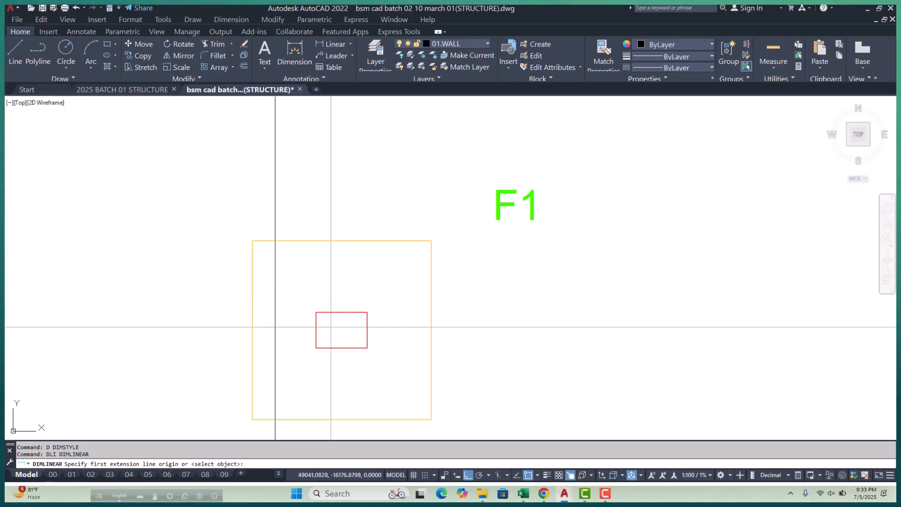
pyautogui.scroll(2, 268, 239)
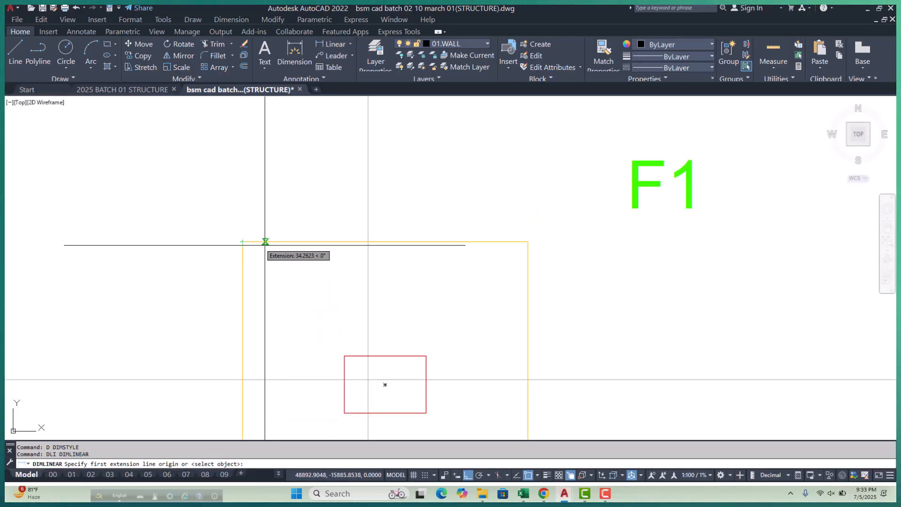
pyautogui.click(247, 242)
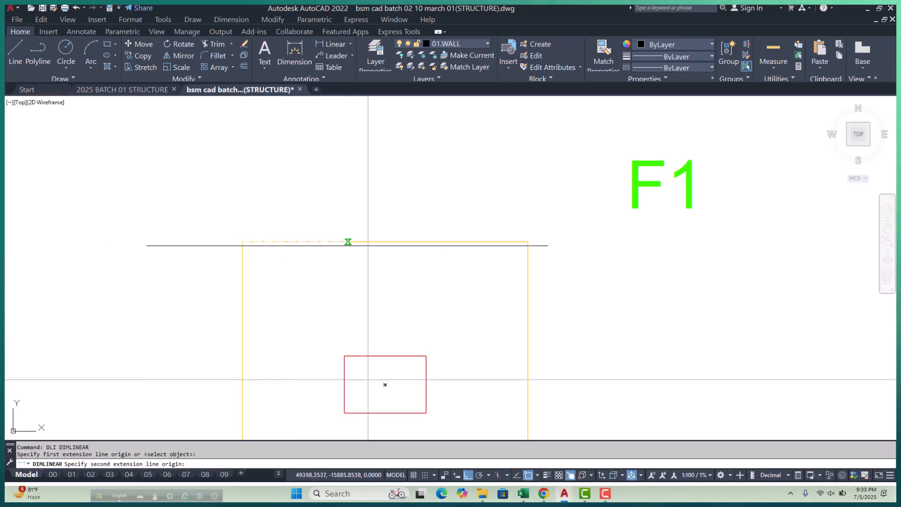
pyautogui.click(368, 242)
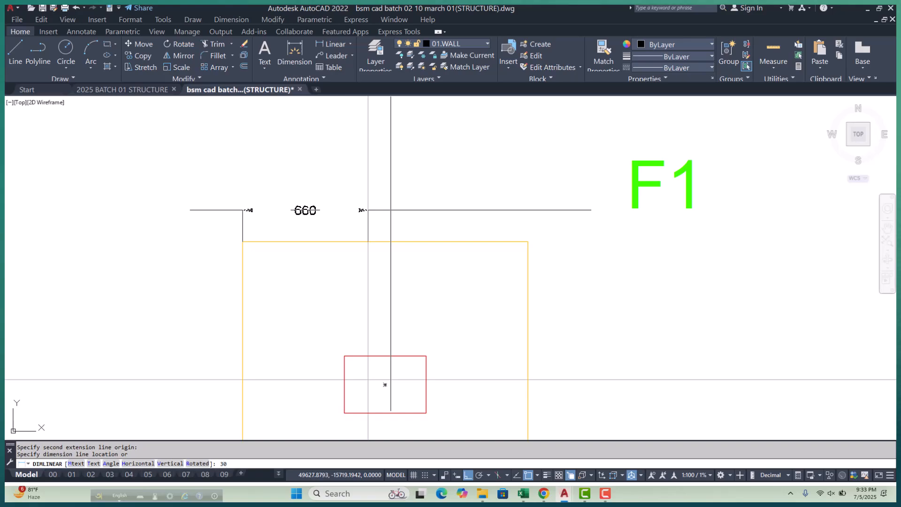
pyautogui.press('Return')
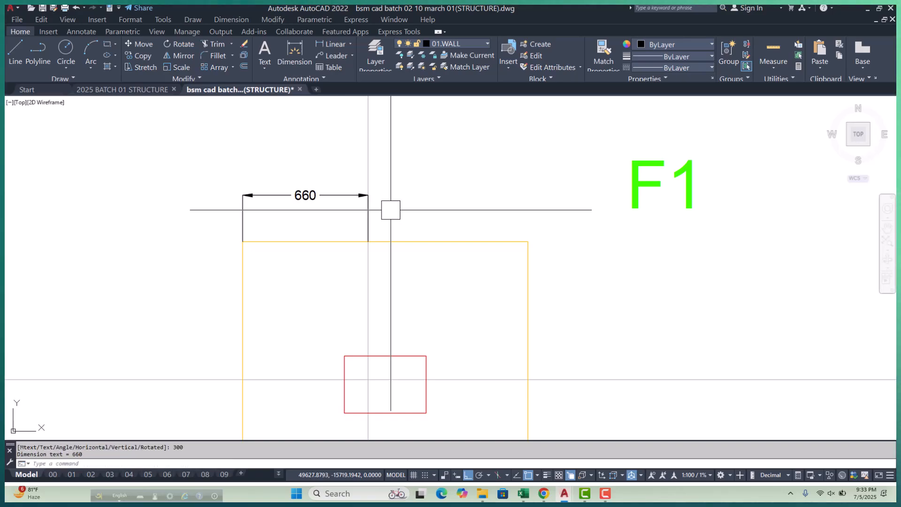
# Step: Shift the dimension line of the 660 dimension 50 down towards the footing's upper edge
pyautogui.scroll(1, 368, 212)
pyautogui.click(306, 173)
pyautogui.scroll(1, 337, 202)
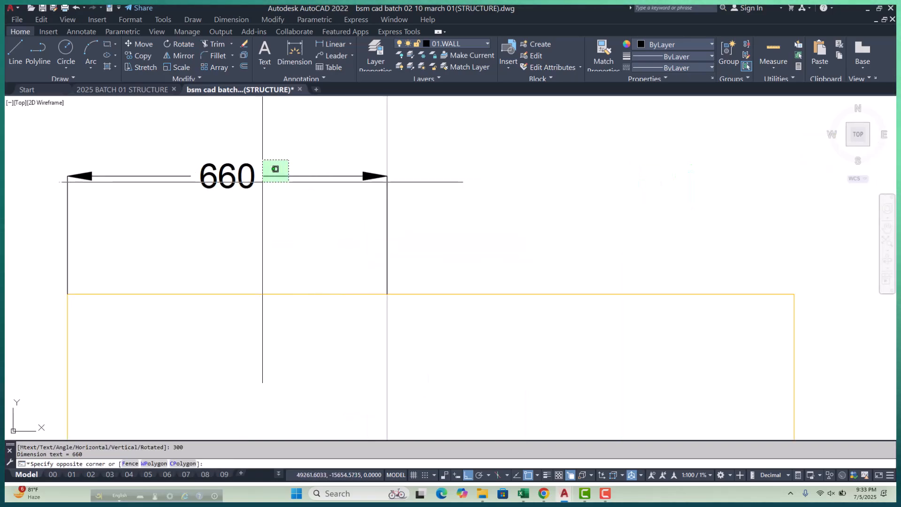
pyautogui.click(261, 181)
pyautogui.click(387, 176)
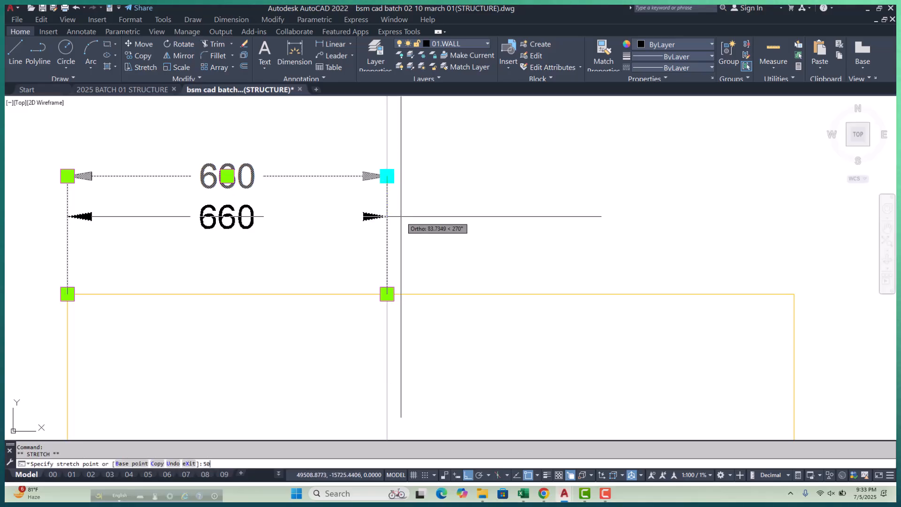
pyautogui.press('Return')
pyautogui.scroll(-2, 433, 242)
pyautogui.press('Escape')
pyautogui.press('Escape')
# Step: Continue the horizontal dimension chain from grid line A to the footing's upper-right corner
pyautogui.write('DCO')
pyautogui.press('Return')
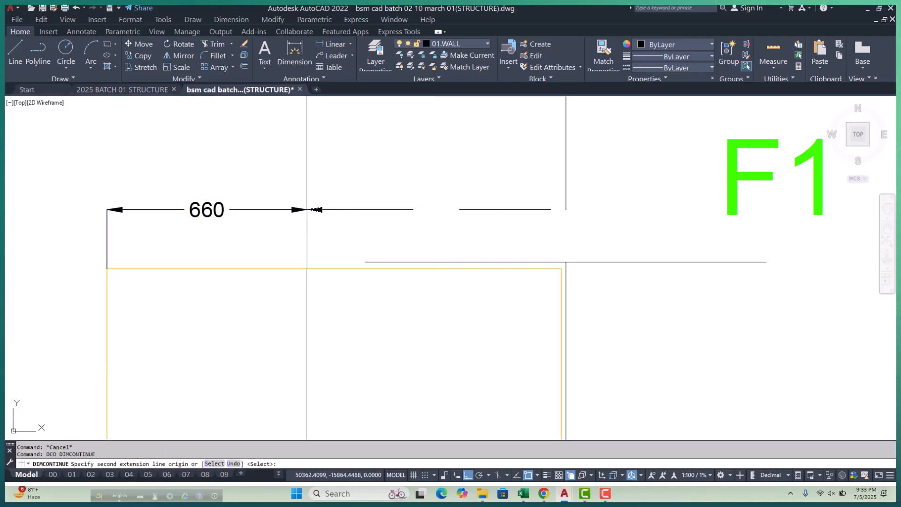
pyautogui.click(561, 269)
pyautogui.scroll(-2, 375, 249)
pyautogui.press('Escape')
pyautogui.moveTo(394, 261); pyautogui.dragTo(420, 234, button='middle')
pyautogui.press('Escape')
pyautogui.press('Escape')
# Step: Add a vertical linear dimension from the footing's lower-left corner to grid line 01, entering 250 for the dimension line distance
pyautogui.write('DLI')
pyautogui.press('Return')
pyautogui.scroll(-3, 414, 259)
pyautogui.scroll(4, 328, 344)
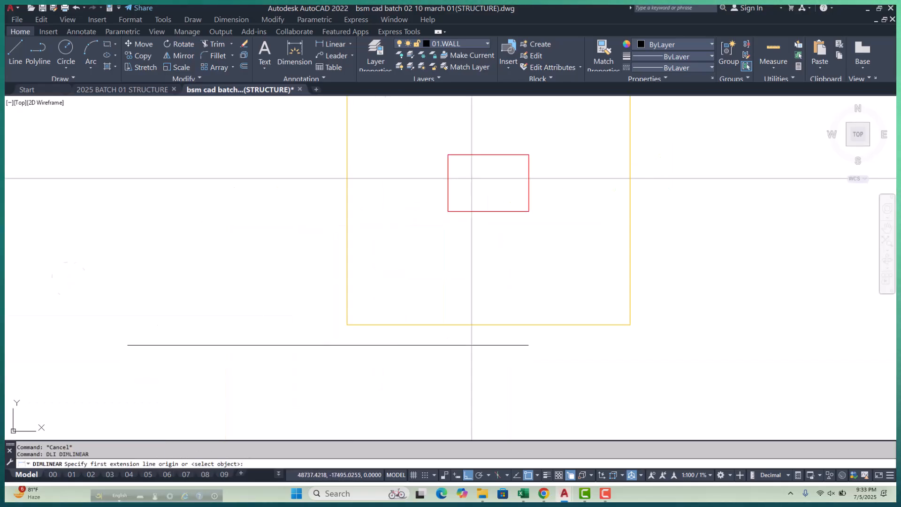
pyautogui.click(336, 337)
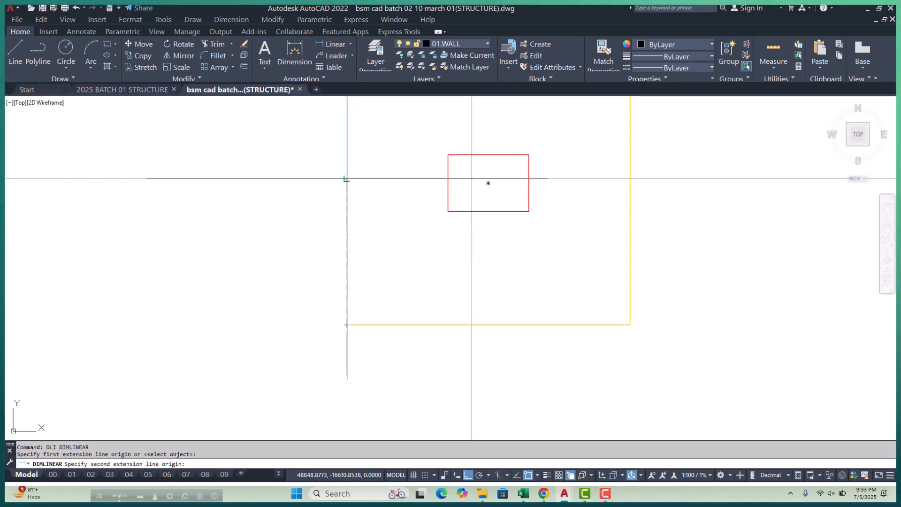
pyautogui.click(347, 179)
pyautogui.write('2')
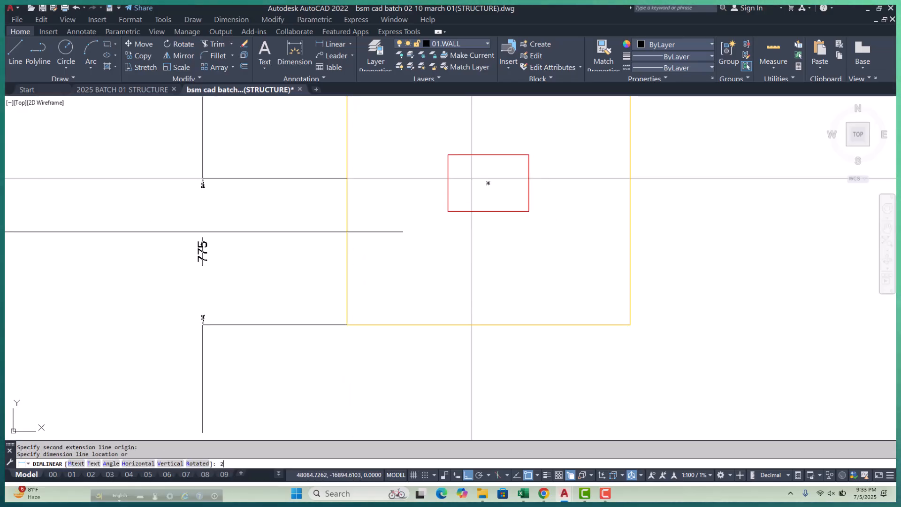
pyautogui.write('50')
pyautogui.press('Return')
pyautogui.moveTo(361, 261); pyautogui.dragTo(347, 334, button='middle')
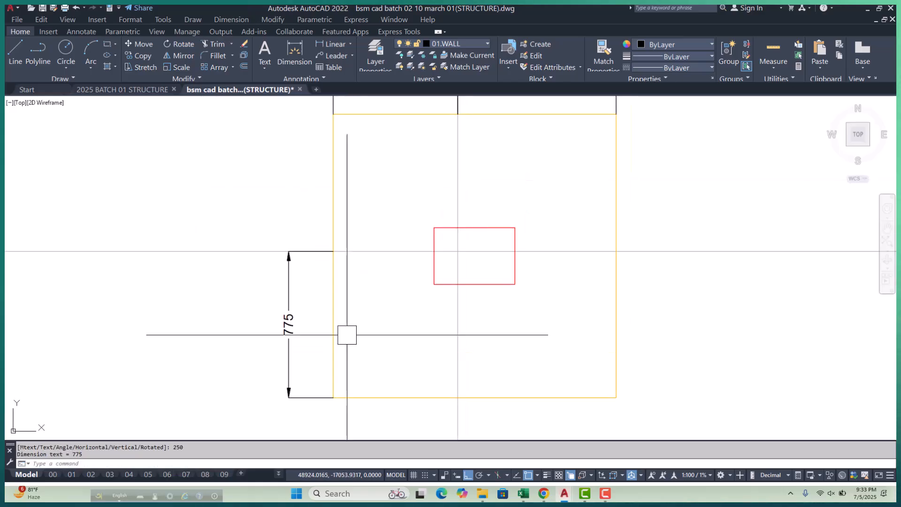
# Step: Continue the vertical dimension chain from grid line 01 to the footing's upper-left corner
pyautogui.write('DCO')
pyautogui.press('Return')
pyautogui.scroll(-5, 348, 329)
pyautogui.scroll(5, 336, 246)
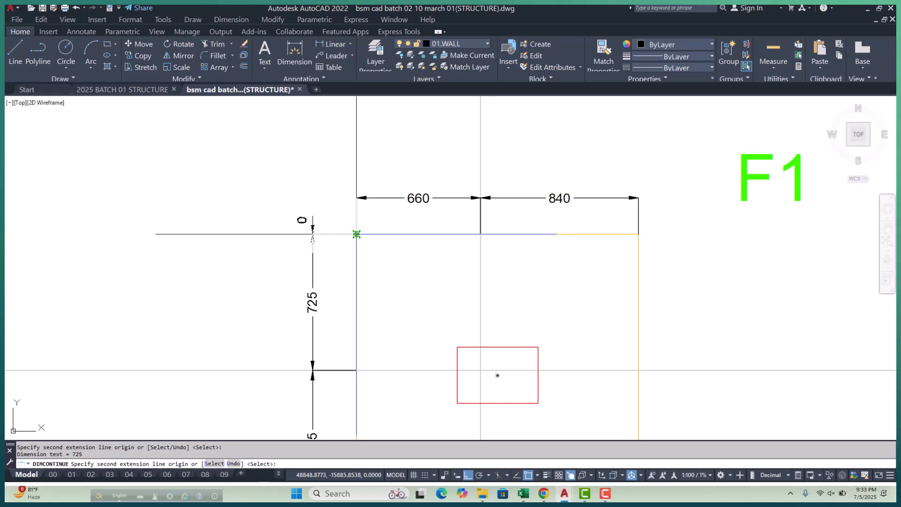
pyautogui.scroll(-8, 356, 234)
pyautogui.press('Escape')
pyautogui.scroll(6, 369, 262)
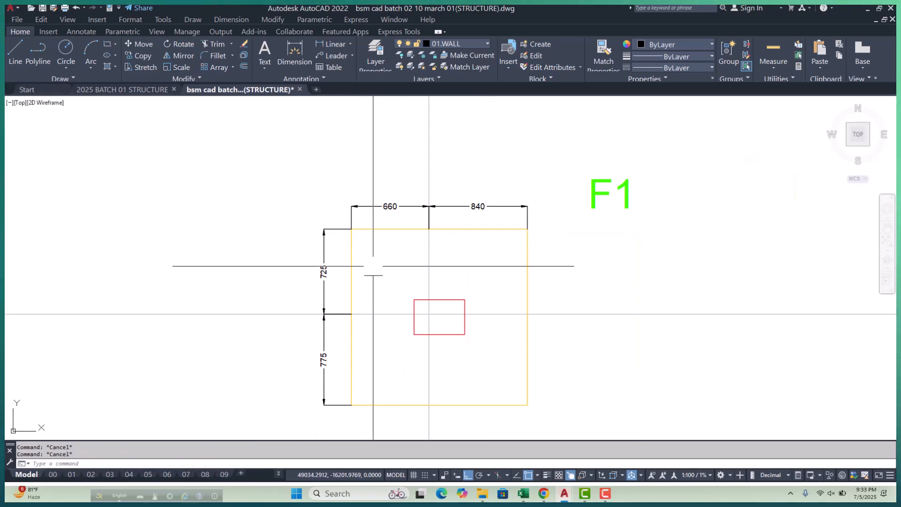
# Step: Add an overall width dimension across the footing's upper corners, entering 500 for the dimension line distance
pyautogui.write('DLI')
pyautogui.press('Return')
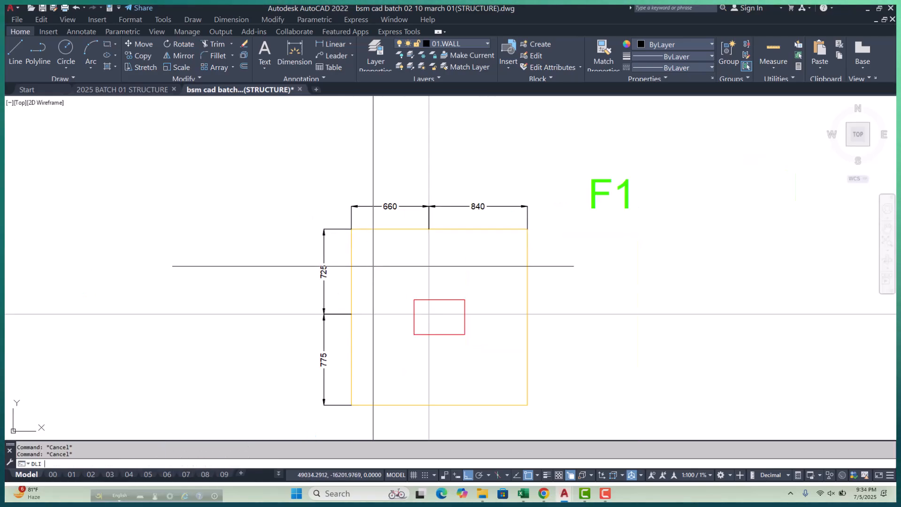
pyautogui.click(350, 229)
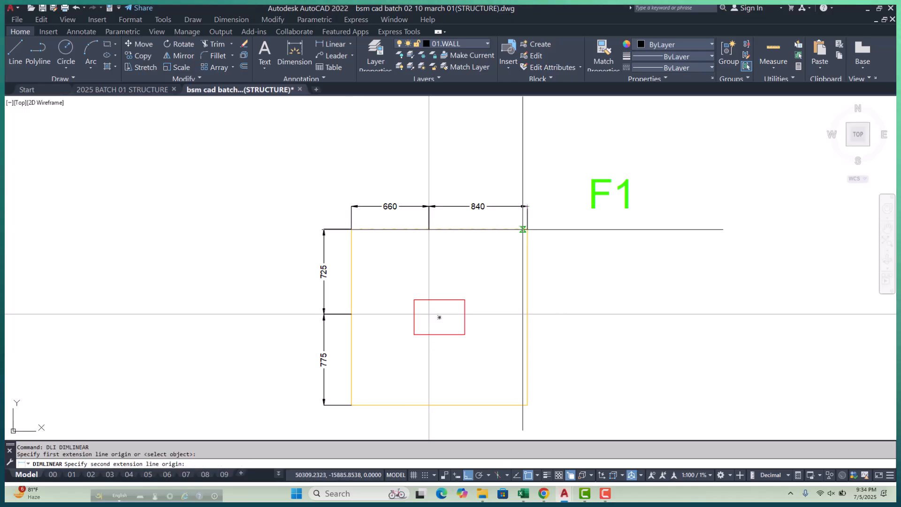
pyautogui.click(526, 229)
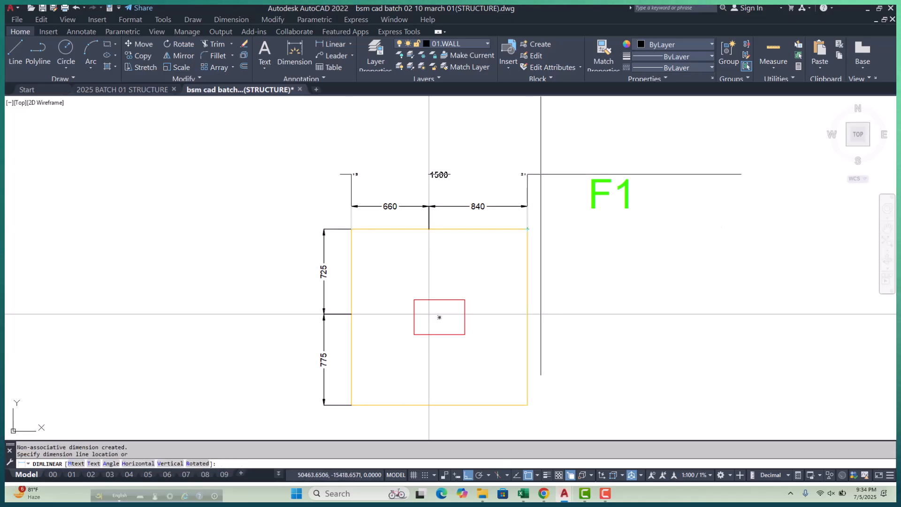
pyautogui.write('500')
pyautogui.press('Return')
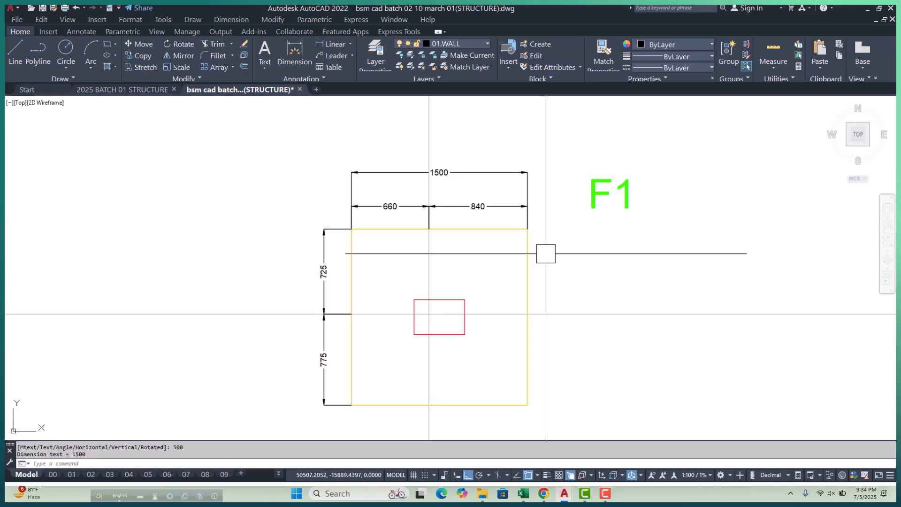
# Step: Add an overall height dimension between the footing's left corners, placed outside the 725 and 775 dimensions
pyautogui.write('DLI')
pyautogui.press('Return')
pyautogui.scroll(4, 363, 242)
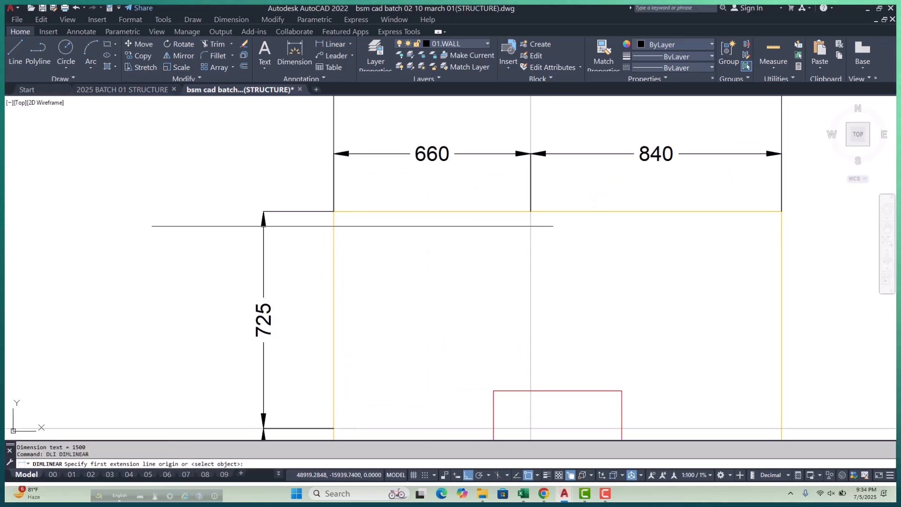
pyautogui.click(333, 211)
pyautogui.scroll(-4, 333, 211)
pyautogui.scroll(4, 347, 305)
pyautogui.click(362, 284)
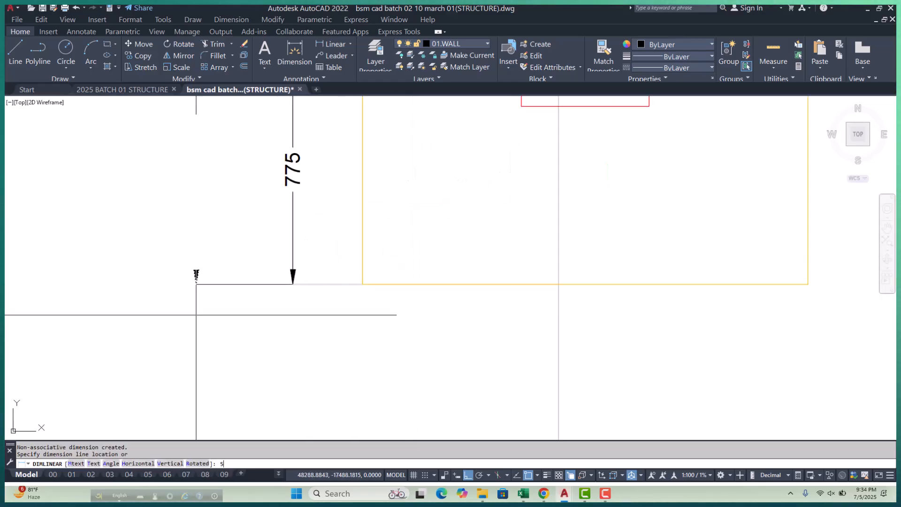
pyautogui.press('Return')
pyautogui.scroll(-6, 401, 312)
pyautogui.press('Escape')
pyautogui.press('Escape')
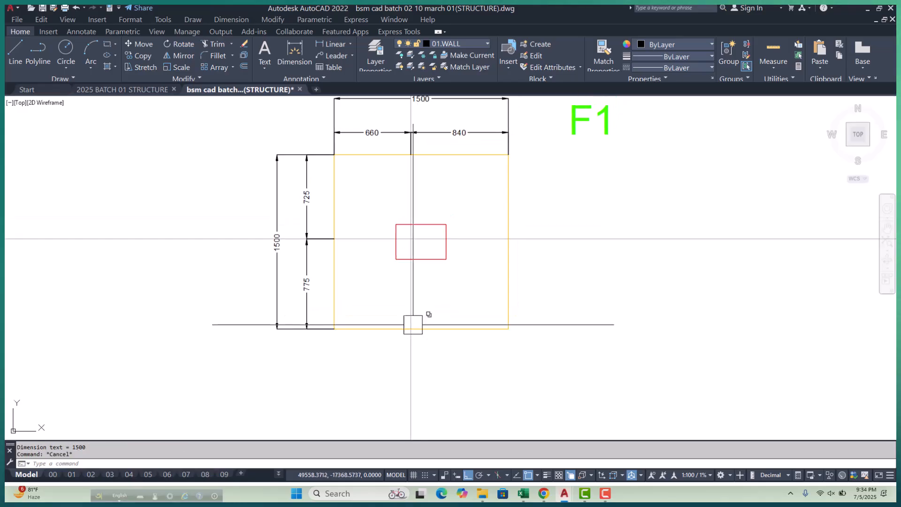
# Step: Draw a horizontal construction line along the footing's upper edge
pyautogui.scroll(5, 422, 286)
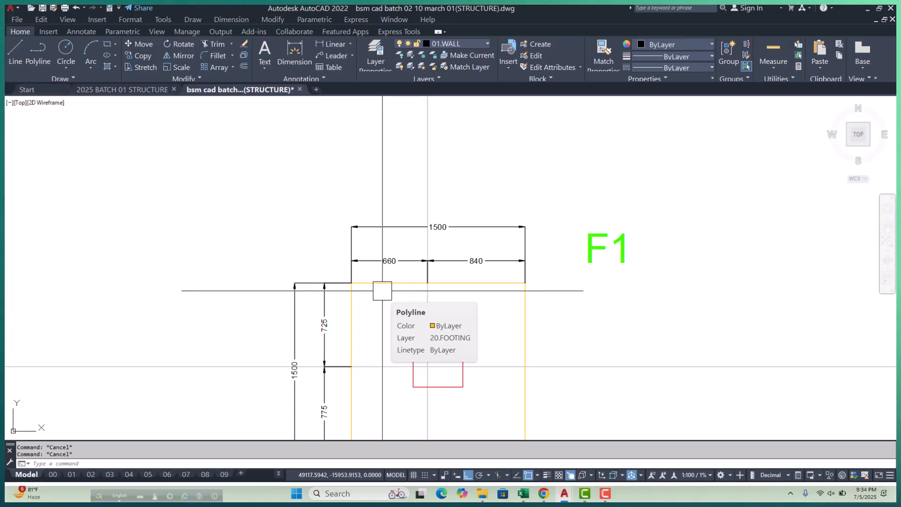
pyautogui.write('H')
pyautogui.press('Return')
pyautogui.press('Escape')
# Step: Draw a vertical construction line along the footing's left edge
pyautogui.write('xl')
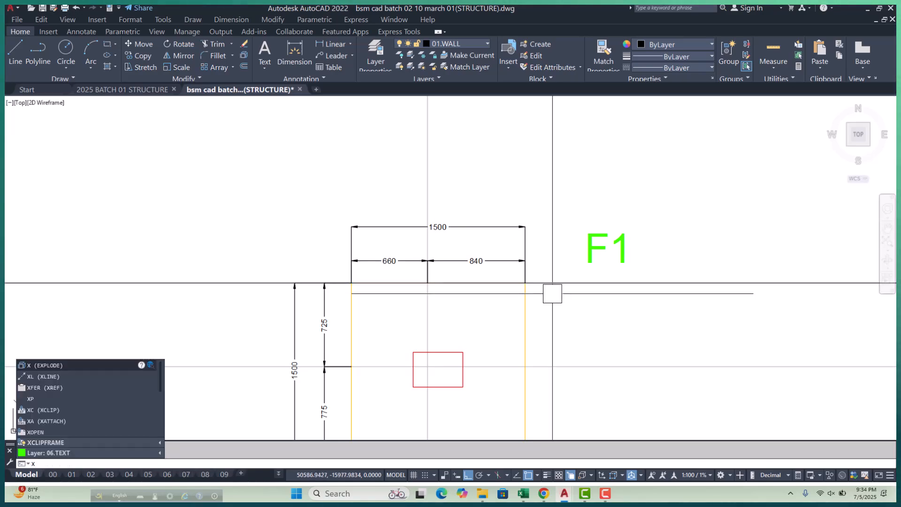
pyautogui.press('Return')
pyautogui.write('v')
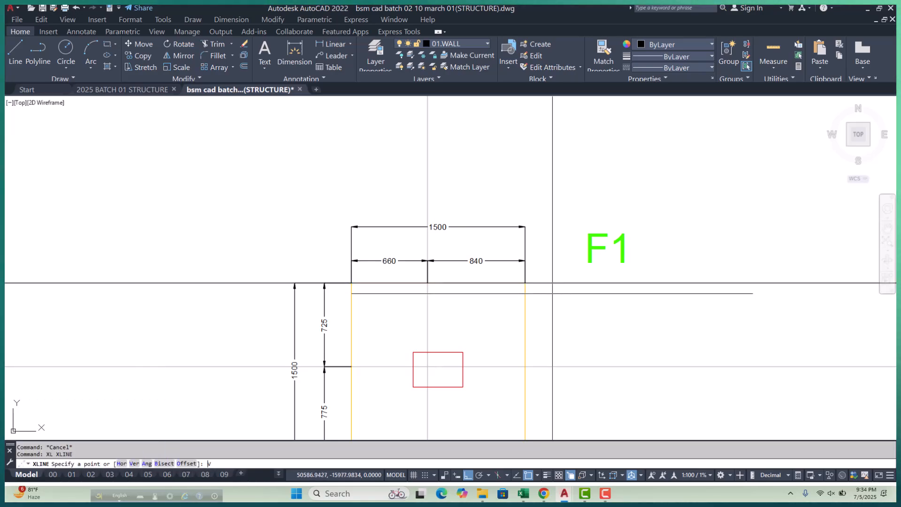
pyautogui.press('Return')
pyautogui.scroll(-2, 491, 260)
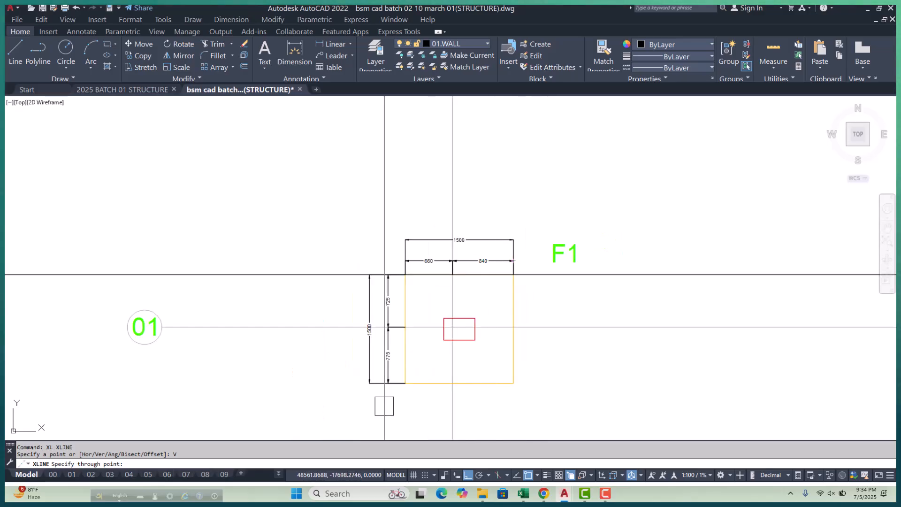
pyautogui.scroll(2, 384, 405)
pyautogui.click(417, 370)
pyautogui.scroll(-4, 363, 355)
pyautogui.press('Escape')
pyautogui.press('Escape')
pyautogui.press('Escape')
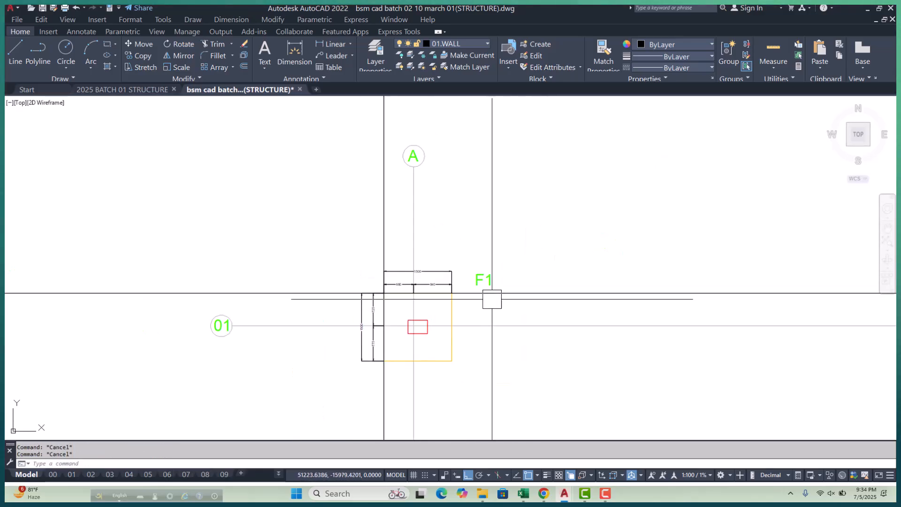
# Step: Offset the horizontal construction line upward and the vertical one to the left of the footing, both by 750
pyautogui.press('Return')
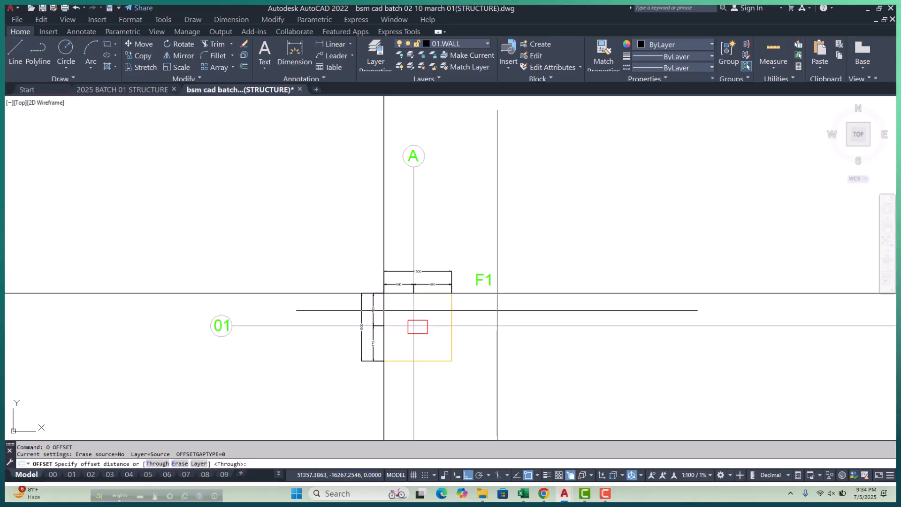
pyautogui.write('7')
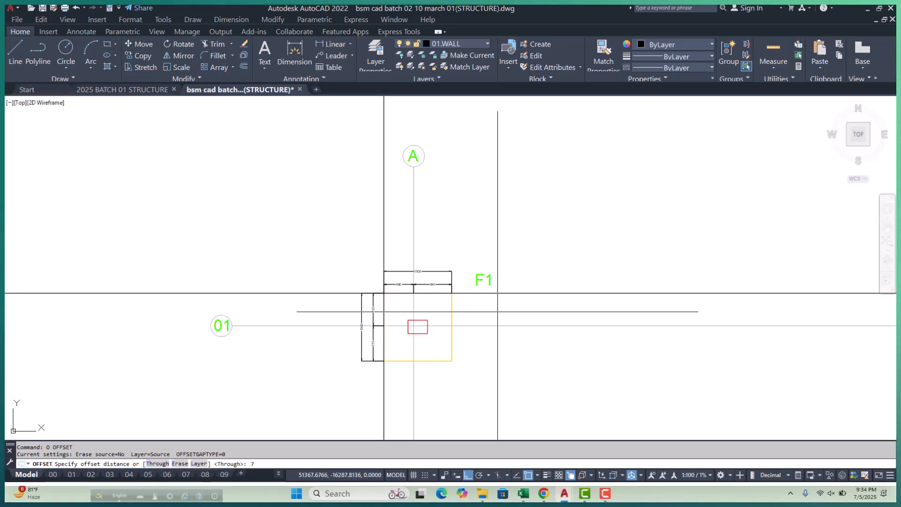
pyautogui.write('50')
pyautogui.press('Return')
pyautogui.click(543, 293)
pyautogui.click(554, 248)
pyautogui.click(387, 403)
pyautogui.click(362, 382)
pyautogui.scroll(-5, 393, 366)
pyautogui.press('Escape')
pyautogui.press('Escape')
# Step: Stretch the grid A bubble and its line down until the bubble rests on the upper offset construction line
pyautogui.scroll(4, 384, 282)
pyautogui.click(474, 260)
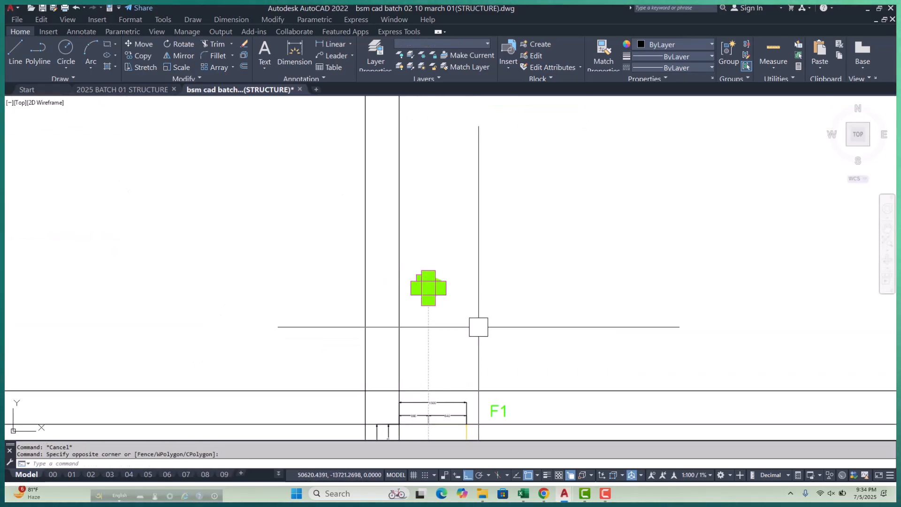
pyautogui.press('Return')
pyautogui.scroll(2, 449, 302)
pyautogui.click(395, 292)
pyautogui.scroll(-3, 395, 293)
pyautogui.scroll(2, 407, 346)
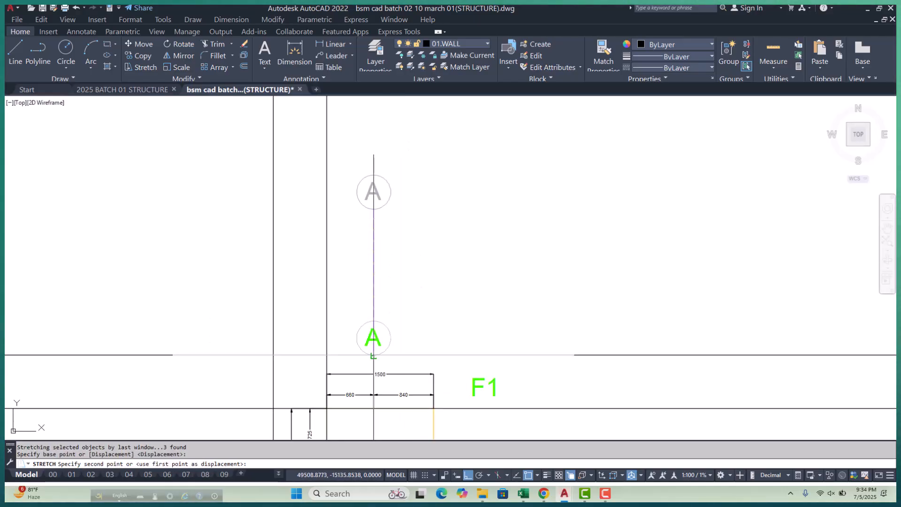
pyautogui.click(372, 355)
pyautogui.scroll(-3, 420, 274)
pyautogui.press('Escape')
# Step: Stretch the grid 01 bubble and its line towards the footing until the bubble touches the left offset construction line
pyautogui.scroll(5, 329, 321)
pyautogui.click(346, 311)
pyautogui.click(257, 350)
pyautogui.write('s')
pyautogui.press('Return')
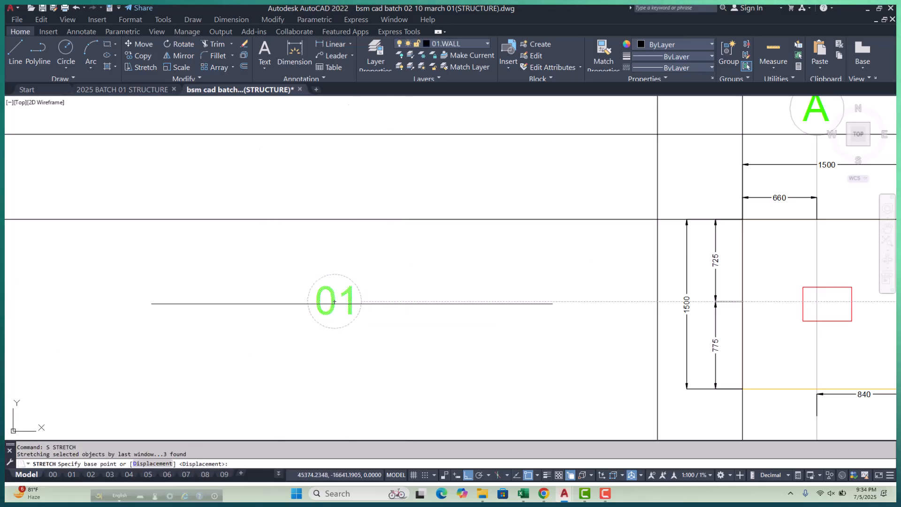
pyautogui.click(361, 301)
pyautogui.scroll(-3, 356, 301)
pyautogui.click(547, 301)
pyautogui.press('Escape')
pyautogui.press('Escape')
pyautogui.scroll(-3, 217, 291)
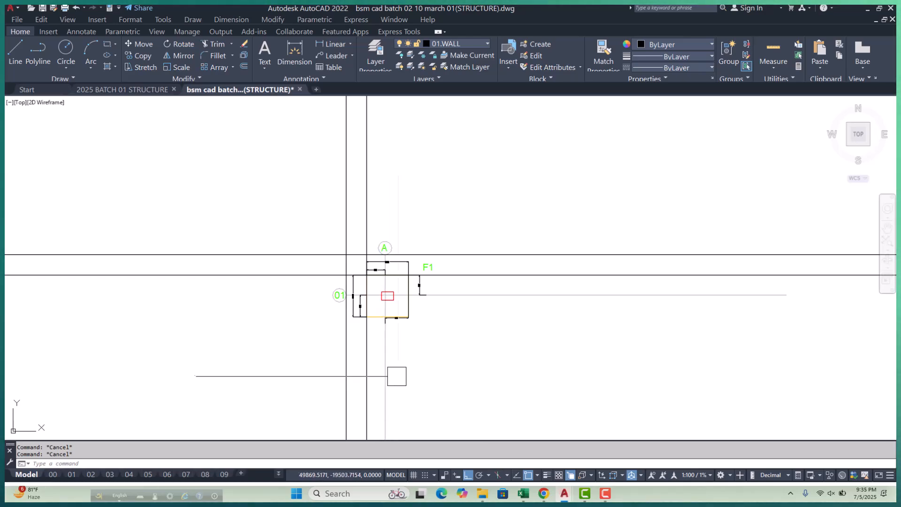
# Step: Move the displaced 725 dimension's line back to the footing's left side, in line with the 775 dimension
pyautogui.scroll(4, 366, 281)
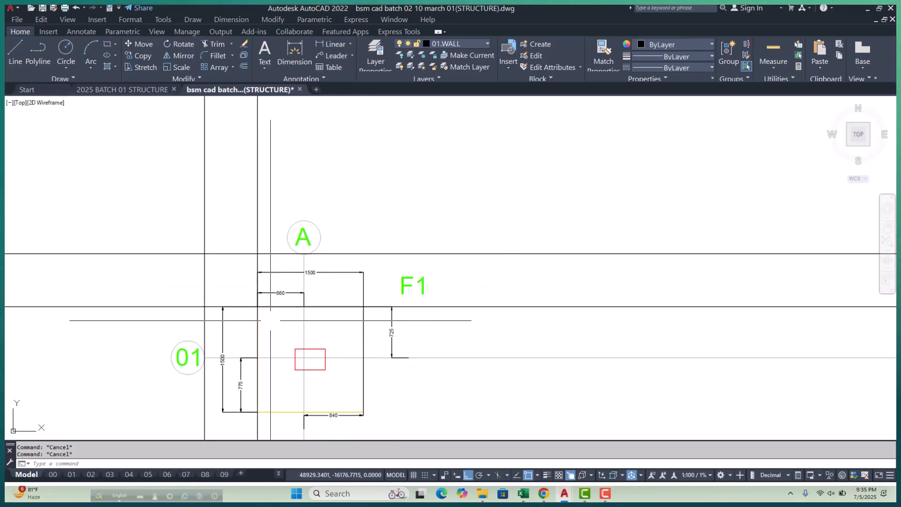
pyautogui.scroll(2, 323, 305)
pyautogui.click(392, 332)
pyautogui.scroll(-2, 342, 277)
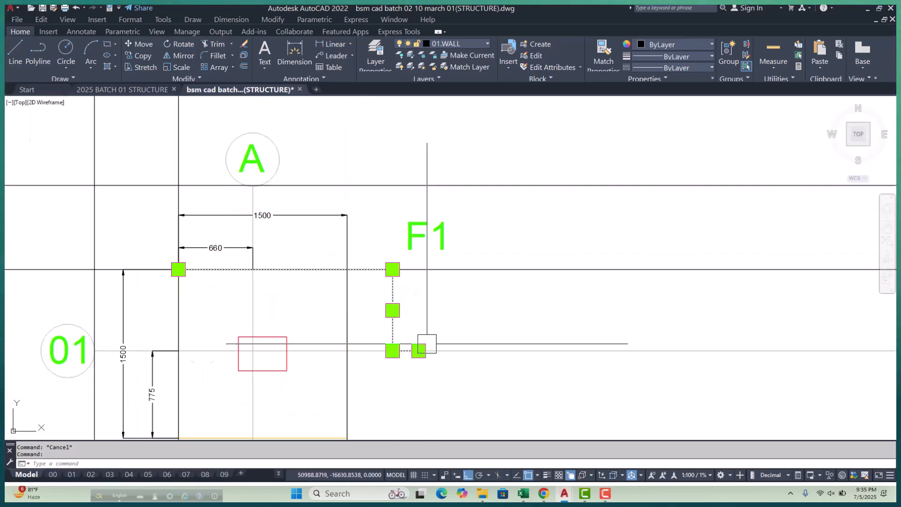
pyautogui.scroll(4, 429, 344)
pyautogui.click(370, 353)
pyautogui.scroll(-4, 373, 350)
pyautogui.scroll(6, 231, 350)
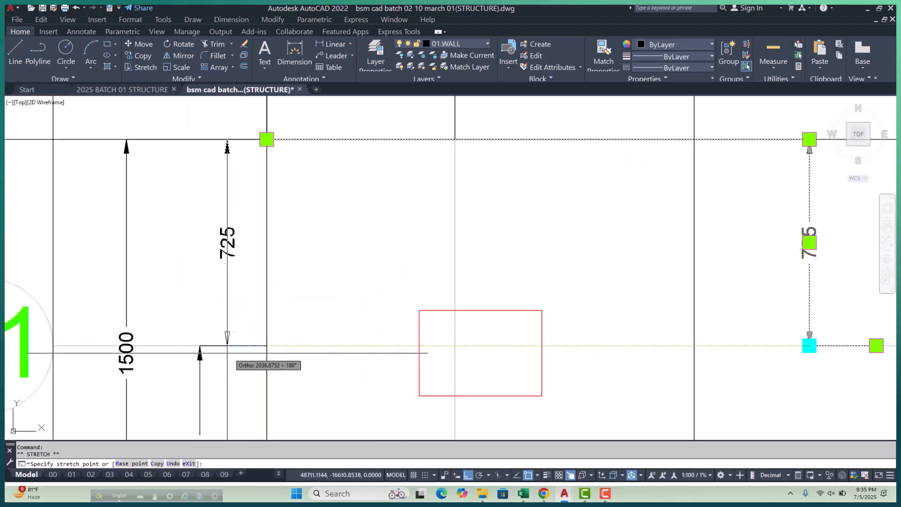
pyautogui.click(199, 349)
pyautogui.scroll(-3, 610, 361)
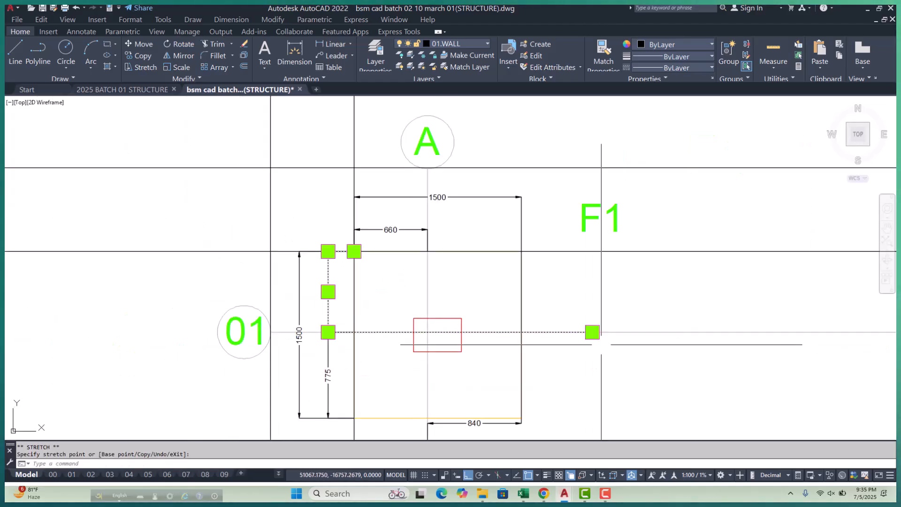
# Step: Move the 725 dimension's stray extension line origin back to the footing's left edge at grid line 01
pyautogui.click(592, 332)
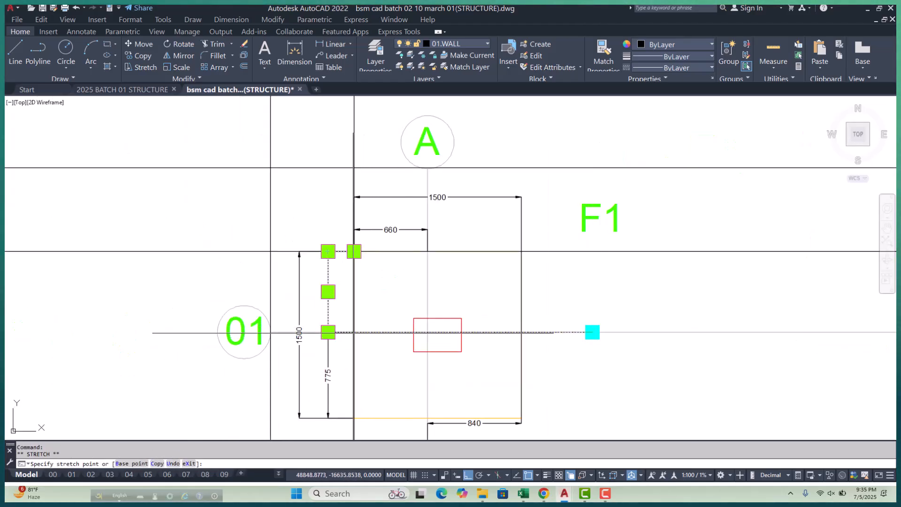
pyautogui.scroll(4, 354, 332)
pyautogui.click(353, 332)
pyautogui.scroll(-2, 339, 346)
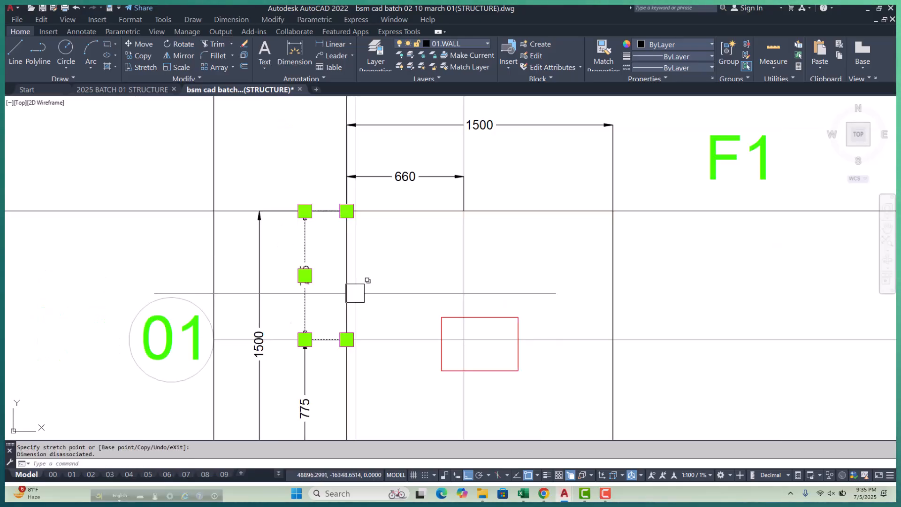
pyautogui.press('Escape')
# Step: Stretch the 840 dimension's line from below the footing to above it, in line with the 660 dimension
pyautogui.scroll(-4, 355, 293)
pyautogui.scroll(4, 381, 258)
pyautogui.scroll(-4, 382, 235)
pyautogui.scroll(4, 405, 337)
pyautogui.click(433, 348)
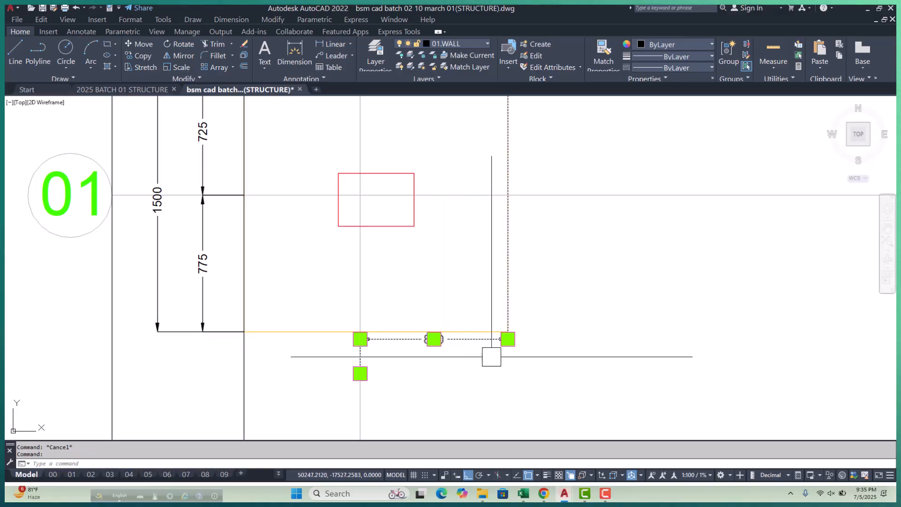
pyautogui.click(507, 338)
pyautogui.scroll(-4, 474, 346)
pyautogui.scroll(4, 495, 253)
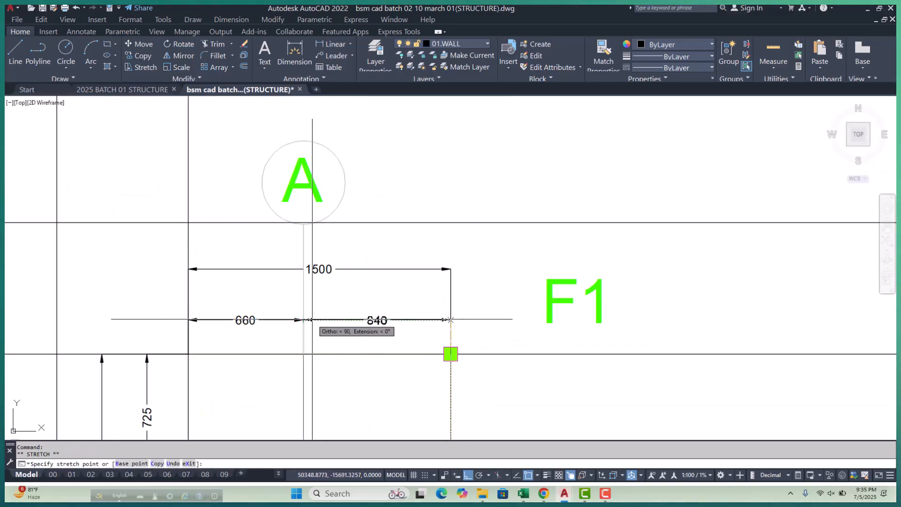
pyautogui.scroll(-3, 337, 269)
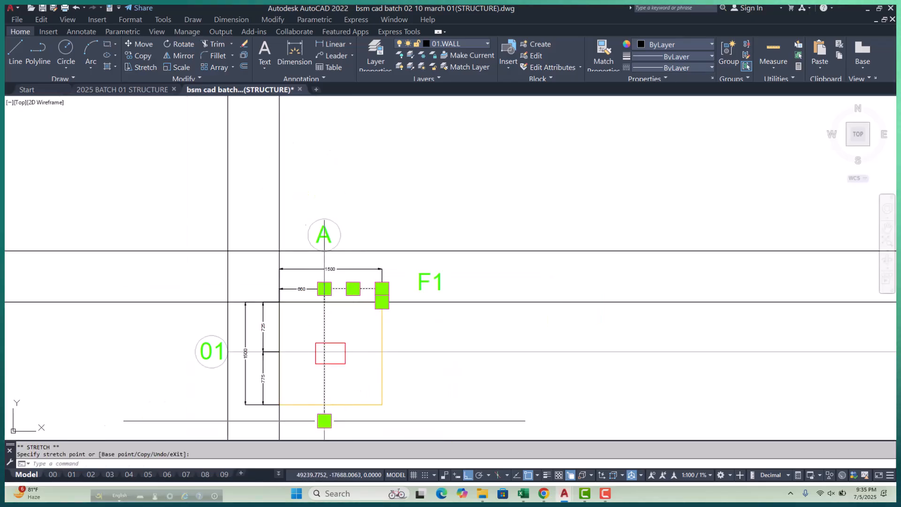
# Step: Move the 840 dimension's stray extension line origin up to the footing's top edge at grid line A
pyautogui.scroll(4, 336, 325)
pyautogui.click(307, 266)
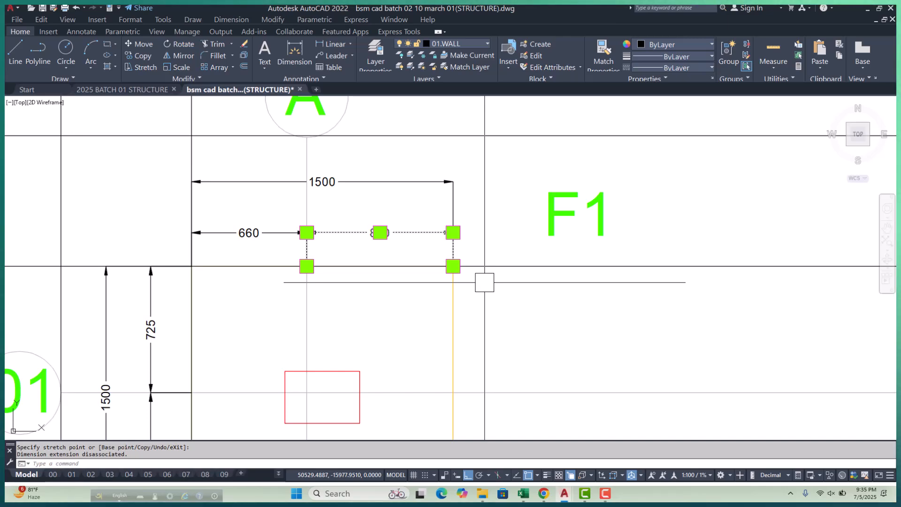
pyautogui.scroll(-2, 255, 257)
pyautogui.press('Escape')
pyautogui.press('Escape')
# Step: Create a new text style named FOOTING DETAILS
pyautogui.write('st')
pyautogui.press('Return')
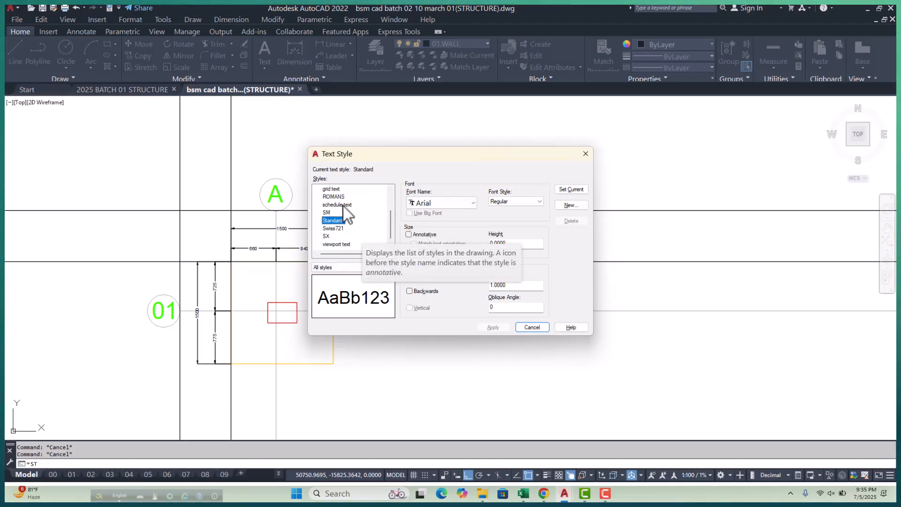
pyautogui.click(343, 205)
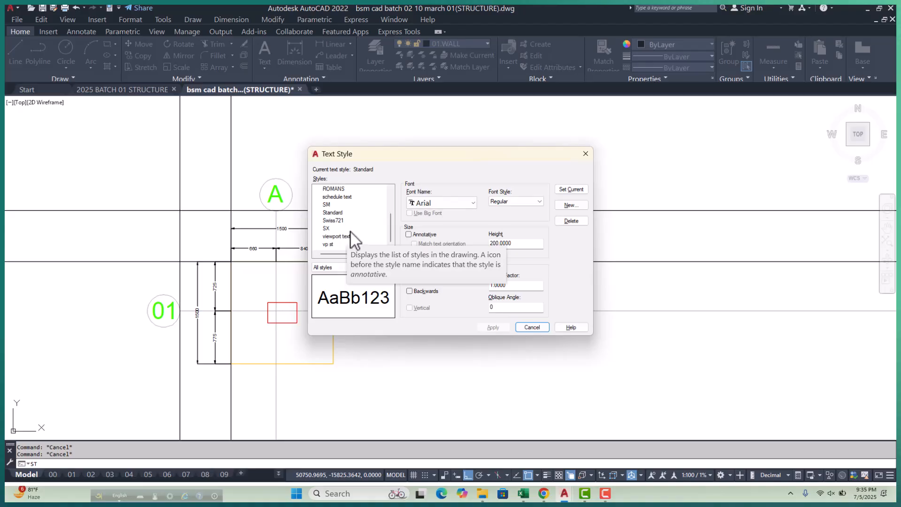
pyautogui.scroll(2, 353, 232)
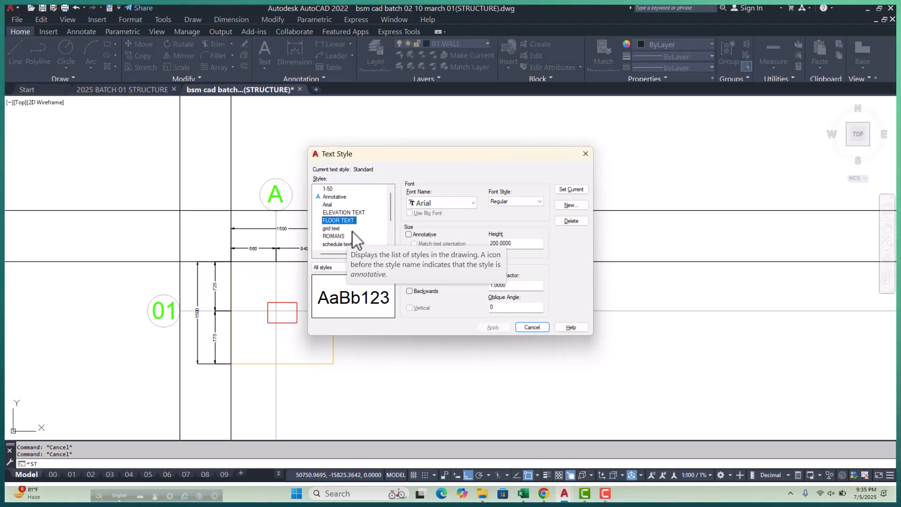
pyautogui.click(571, 205)
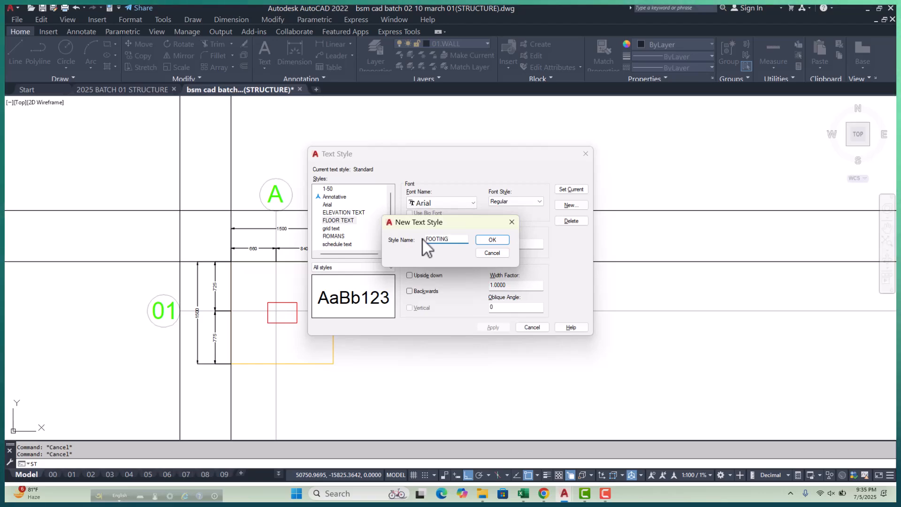
pyautogui.write('ETAILS')
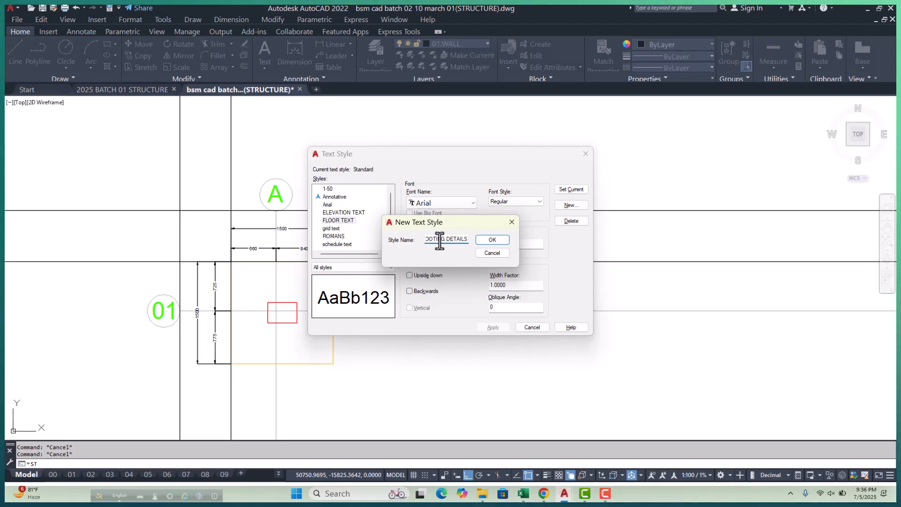
pyautogui.click(485, 243)
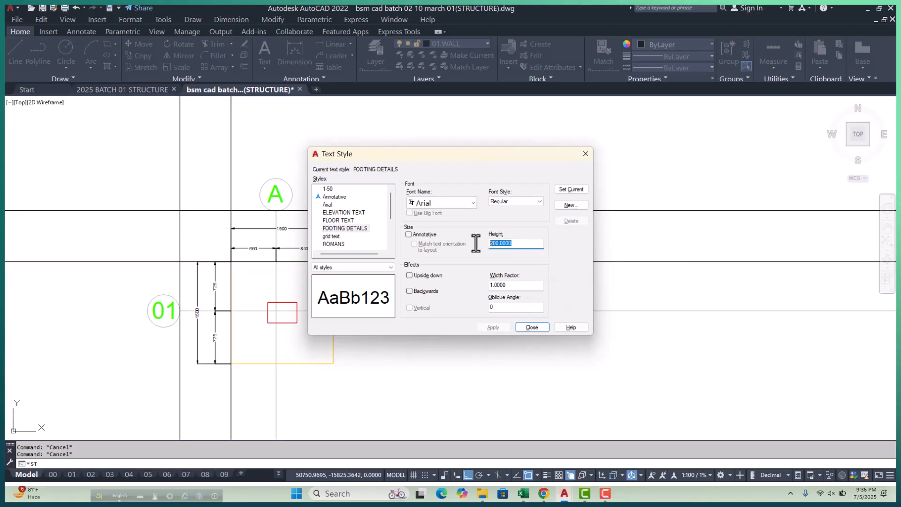
# Step: Set the FOOTING DETAILS style's text height to 60, make it current and close the text style settings
pyautogui.write('60')
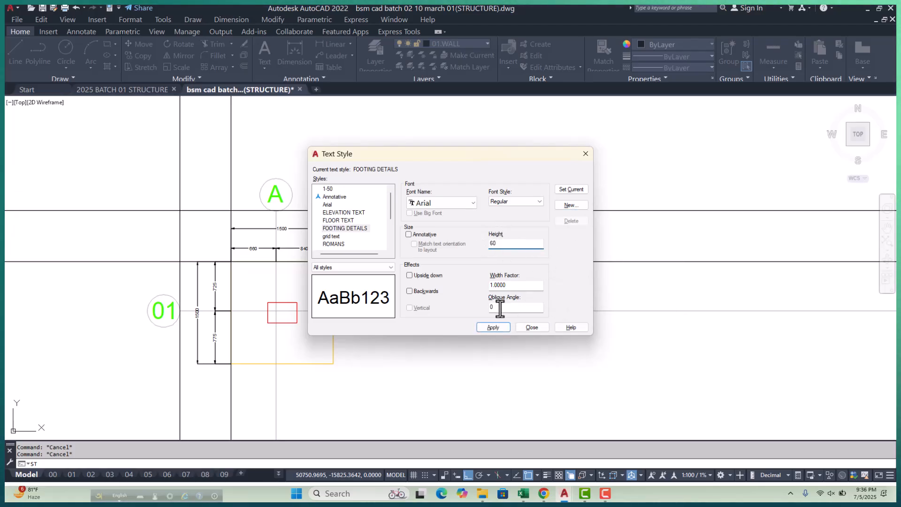
pyautogui.click(571, 189)
pyautogui.click(458, 271)
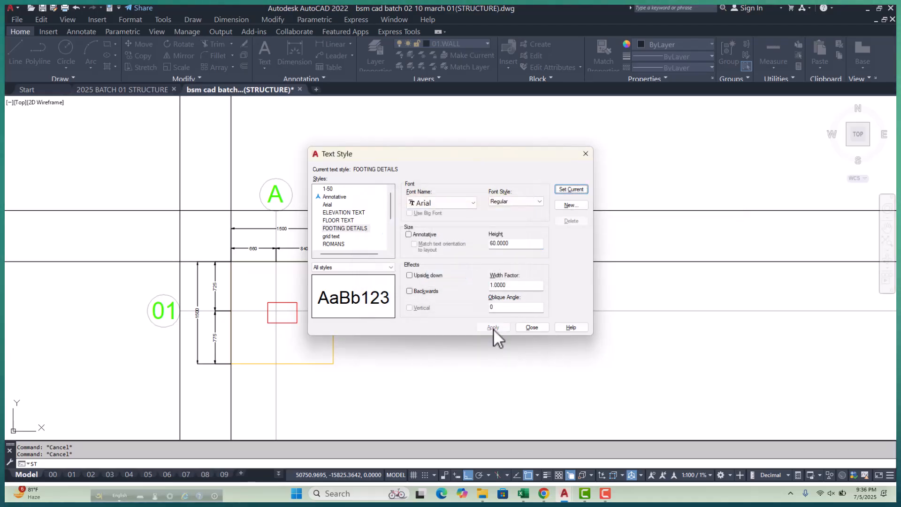
pyautogui.click(532, 327)
# Step: Place a multiline text "A" in the FOOTING DETAILS style just beside the grid A bubble
pyautogui.scroll(4, 270, 194)
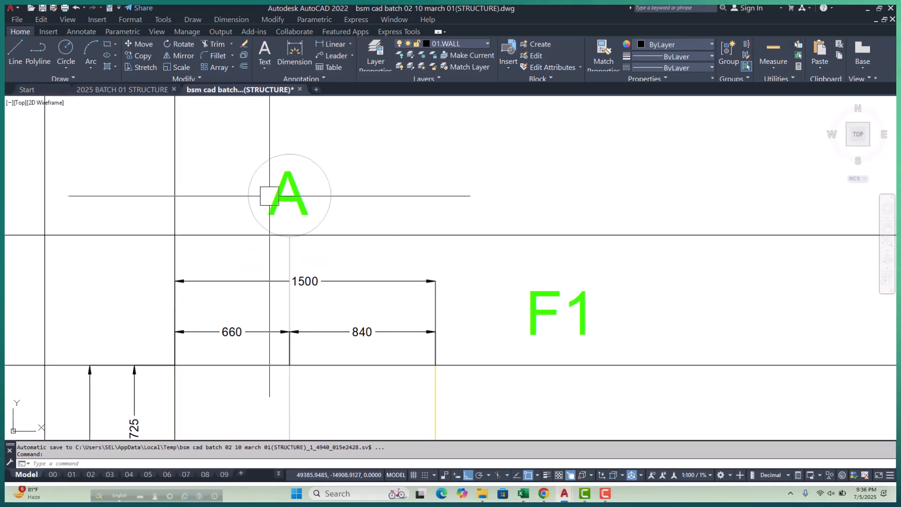
pyautogui.write('mt')
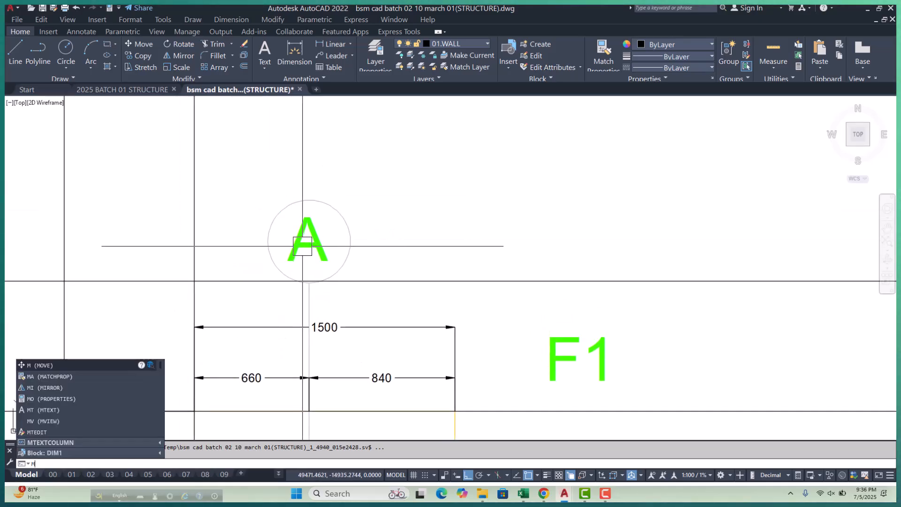
pyautogui.press('Return')
pyautogui.click(384, 229)
pyautogui.click(443, 258)
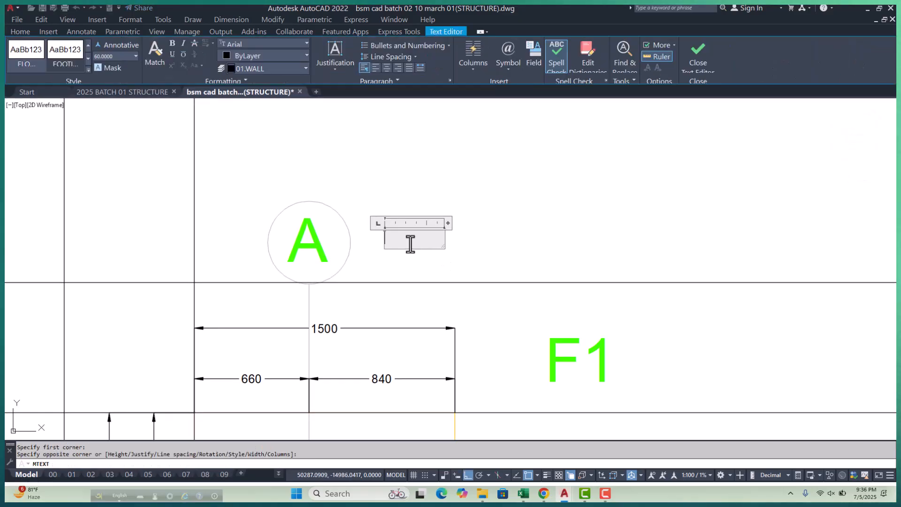
pyautogui.write('A')
pyautogui.click(472, 269)
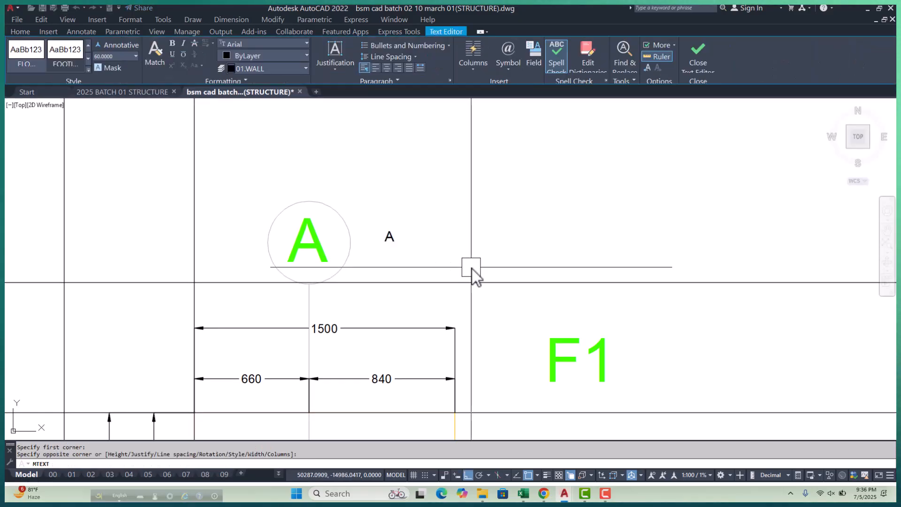
pyautogui.scroll(2, 389, 238)
pyautogui.click(323, 231)
pyautogui.click(244, 247)
pyautogui.press('Escape')
pyautogui.press('Escape')
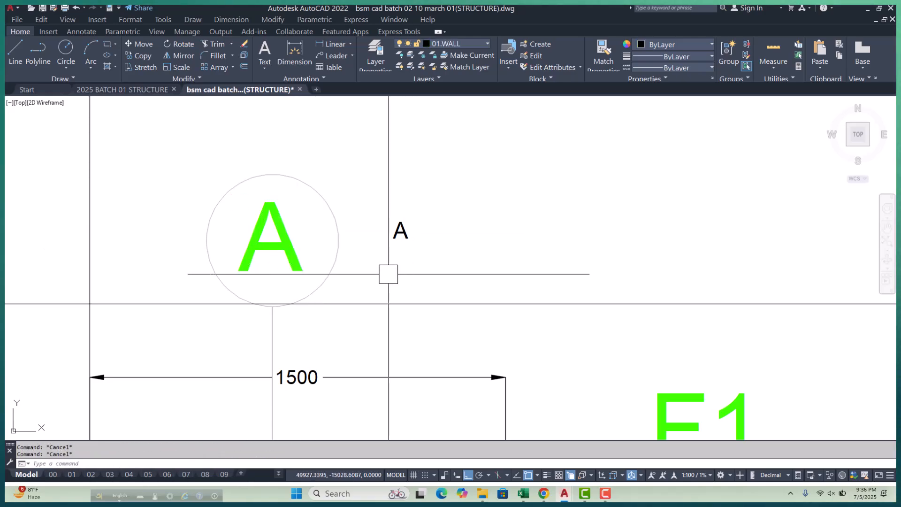
# Step: Match the properties of the new small "A" text onto the labels inside the grid A and grid 01 bubbles
pyautogui.write('MA')
pyautogui.press('space')
pyautogui.click(295, 262)
pyautogui.click(269, 243)
pyautogui.scroll(-4, 269, 243)
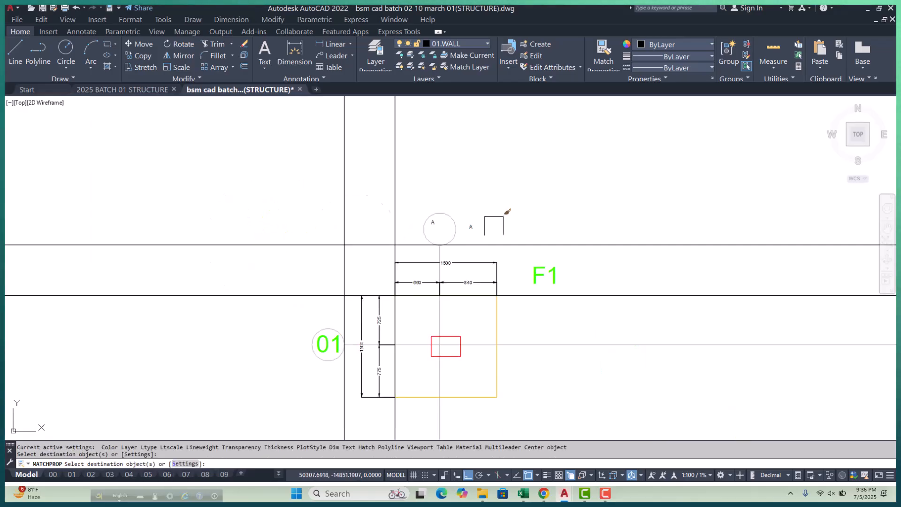
pyautogui.scroll(4, 319, 337)
pyautogui.click(315, 336)
pyautogui.press('Escape')
pyautogui.press('Escape')
# Step: Cut the off-centre "A" label in the grid A bubble and paste it at the bubble's centre
pyautogui.scroll(-4, 324, 329)
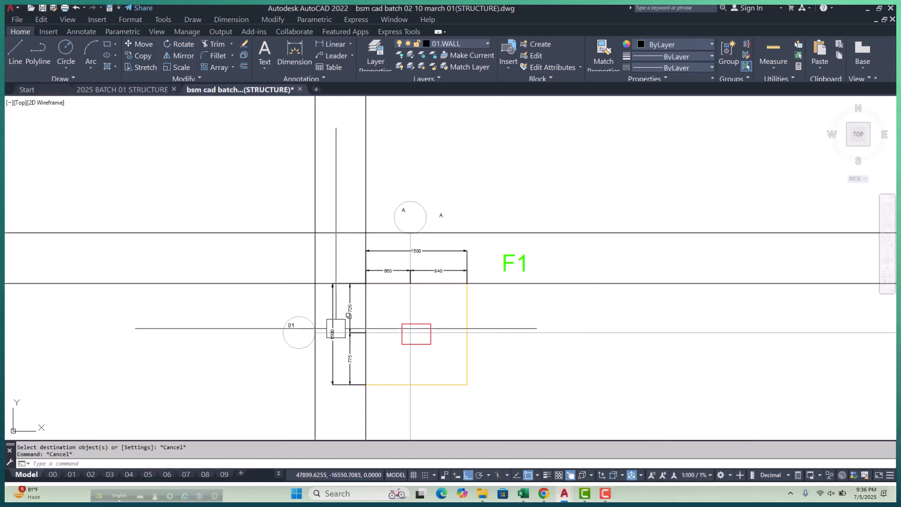
pyautogui.scroll(4, 402, 225)
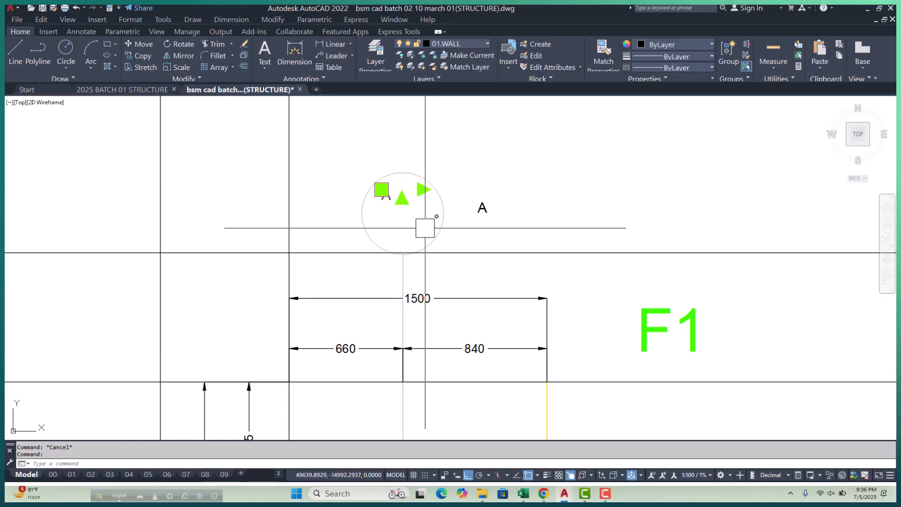
pyautogui.scroll(4, 418, 230)
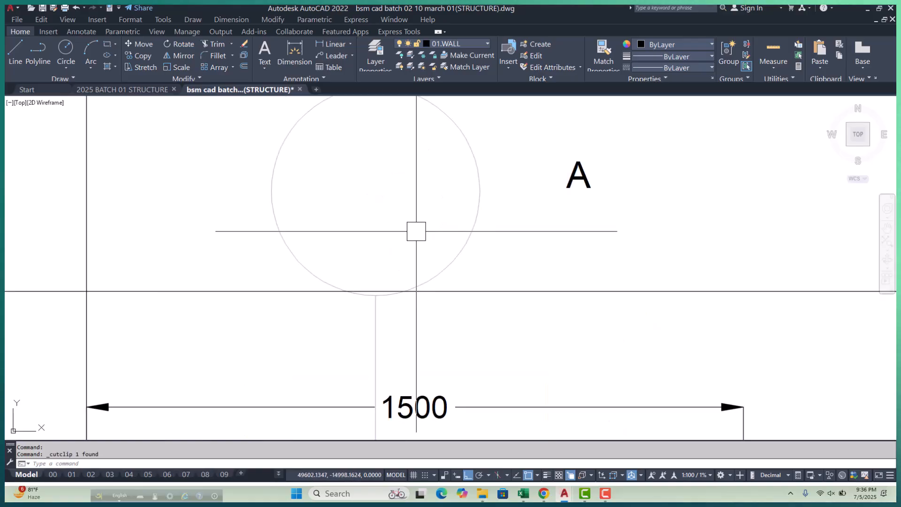
pyautogui.hotkey('ctrl', 'v')
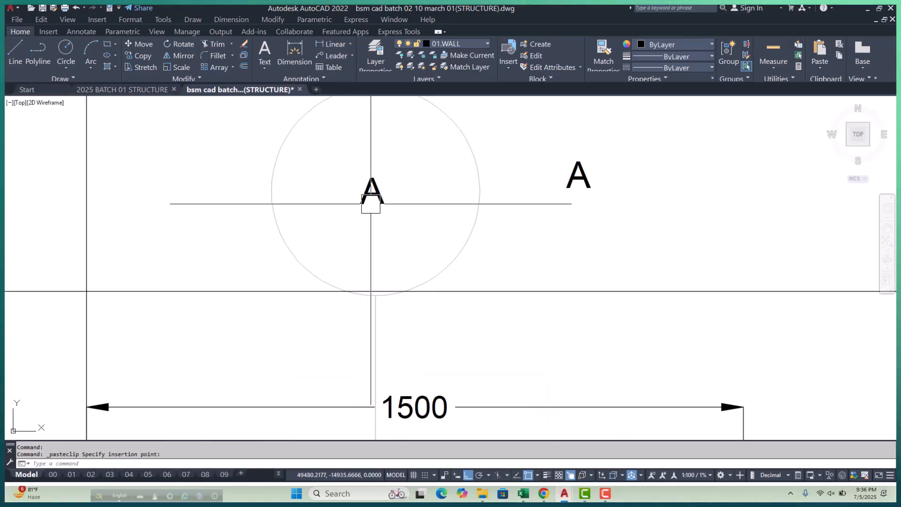
# Step: Set the radius of both the grid A and grid 01 bubble circles to 50 in their properties
pyautogui.scroll(-4, 505, 216)
pyautogui.click(505, 216)
pyautogui.scroll(-4, 483, 200)
pyautogui.scroll(4, 355, 321)
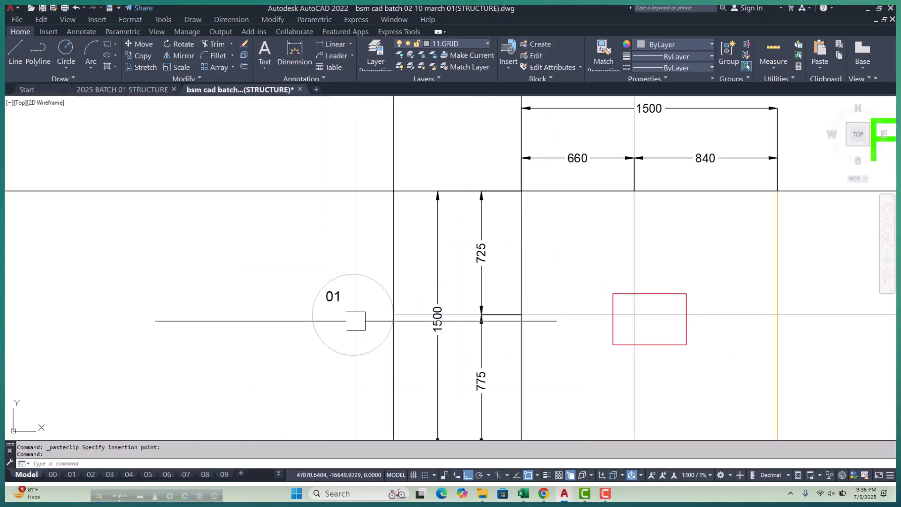
pyautogui.click(365, 278)
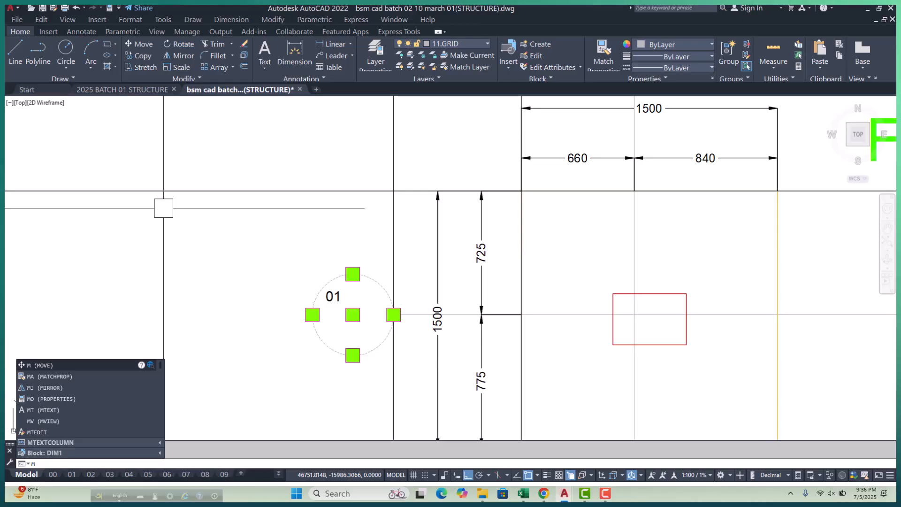
pyautogui.write('O')
pyautogui.press('Return')
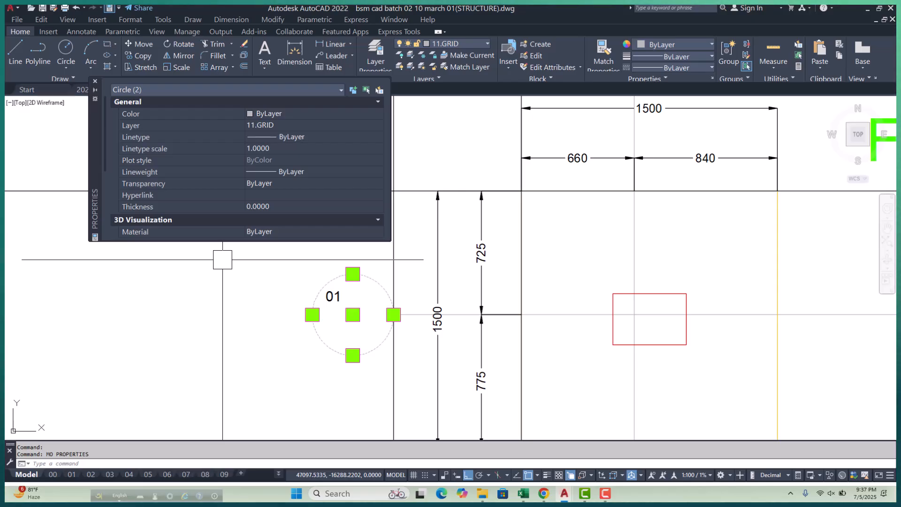
pyautogui.scroll(-5, 268, 204)
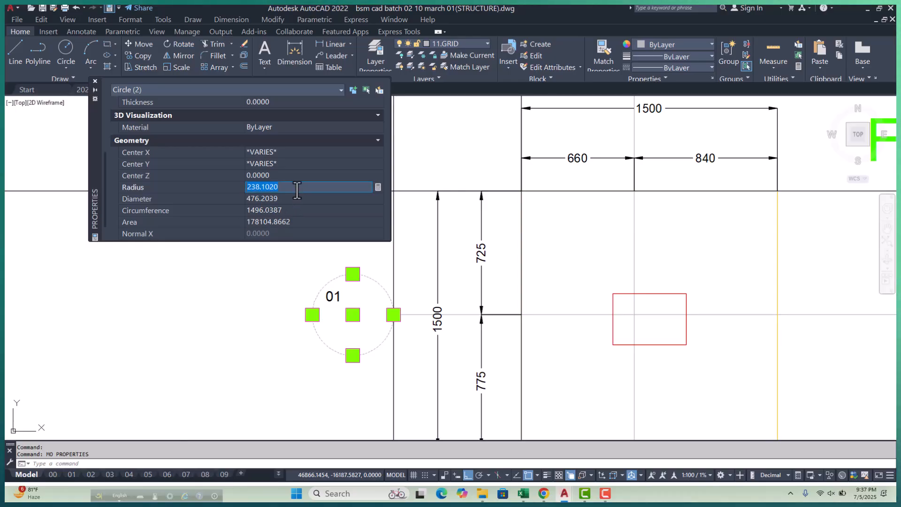
pyautogui.write('50.0000')
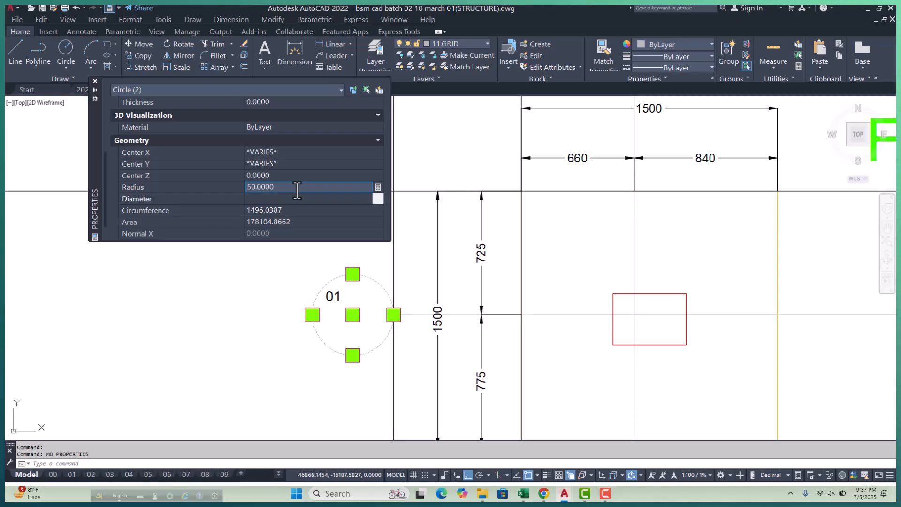
pyautogui.press('Tab')
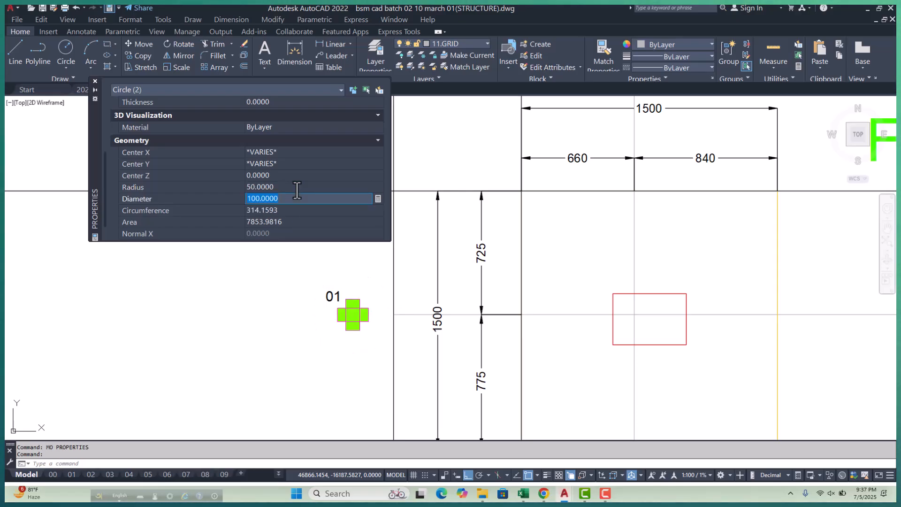
pyautogui.press('Escape')
# Step: Cut the "01" label, paste it centred inside the grid 01 bubble, and close the Properties palette
pyautogui.scroll(4, 339, 301)
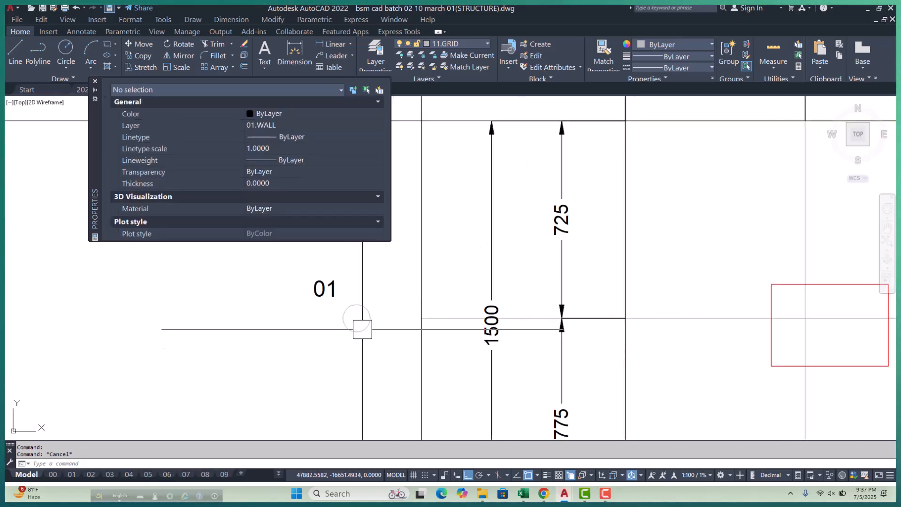
pyautogui.click(330, 300)
pyautogui.hotkey('ctrl', 'x')
pyautogui.scroll(2, 390, 371)
pyautogui.hotkey('ctrl', 'v')
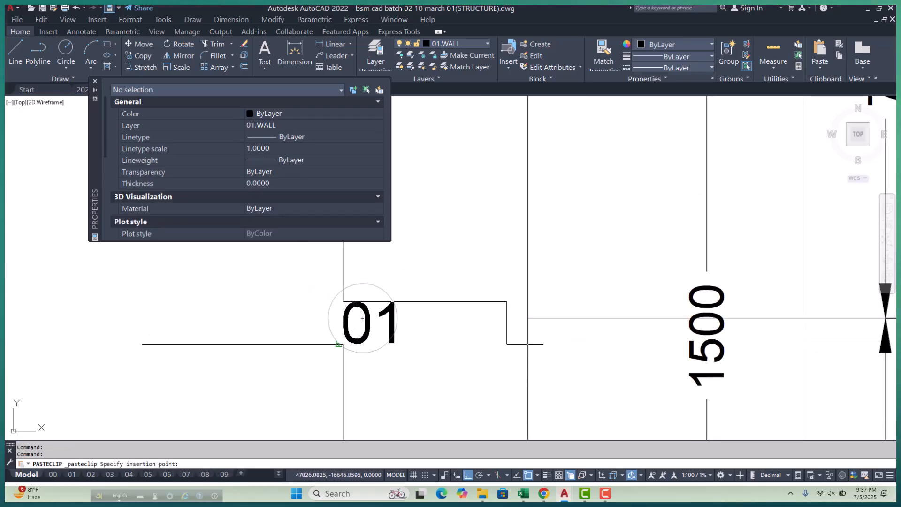
pyautogui.scroll(3, 337, 324)
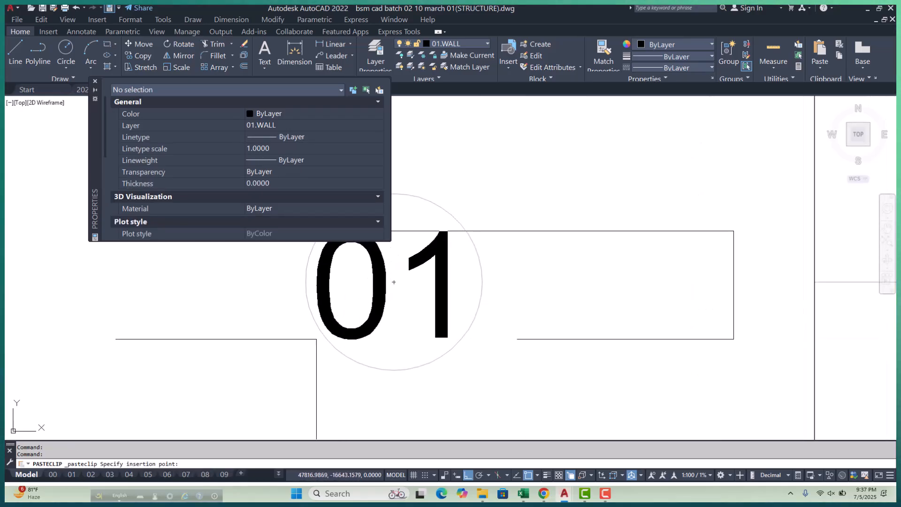
pyautogui.click(324, 335)
pyautogui.scroll(-2, 440, 337)
pyautogui.scroll(-2, 440, 336)
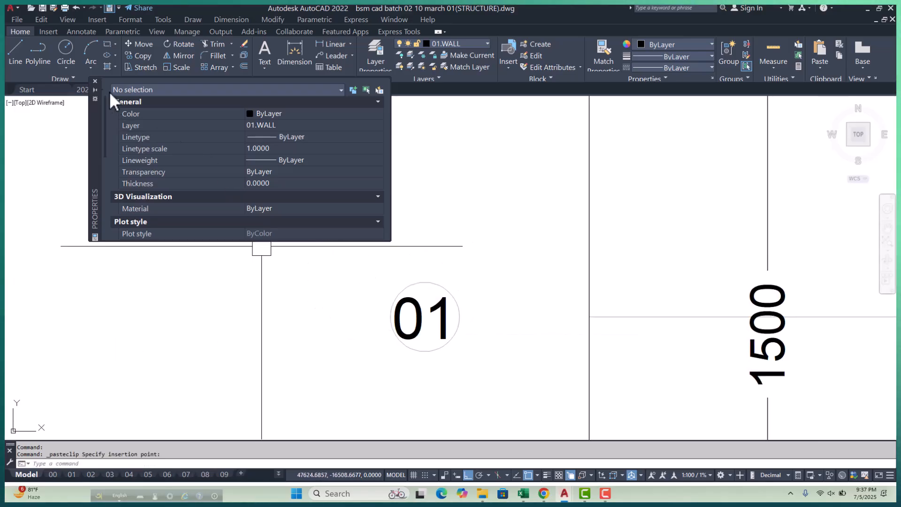
pyautogui.click(94, 81)
# Step: Set the radius of both the grid A and grid 01 bubble circles to 60 in their properties
pyautogui.scroll(-2, 326, 333)
pyautogui.scroll(-1, 327, 333)
pyautogui.scroll(2, 367, 328)
pyautogui.press('Escape')
pyautogui.press('Escape')
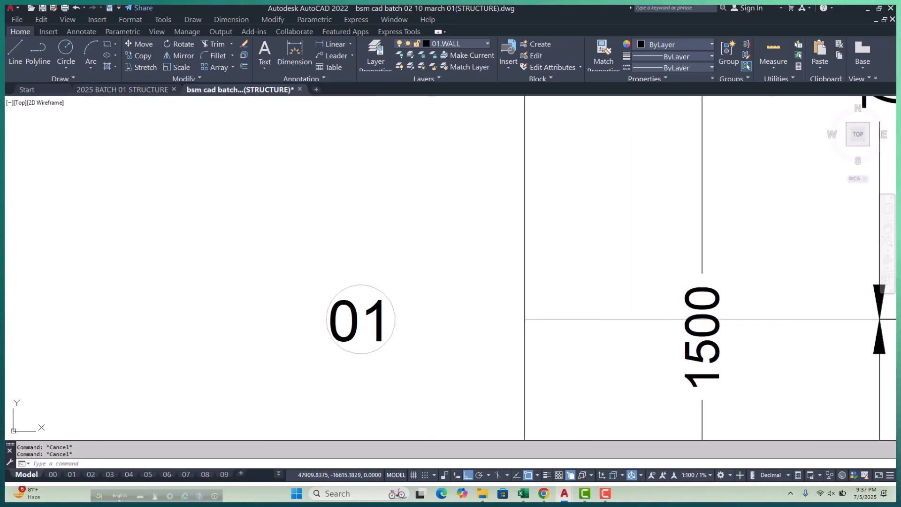
pyautogui.click(394, 322)
pyautogui.scroll(-5, 360, 353)
pyautogui.scroll(8, 493, 233)
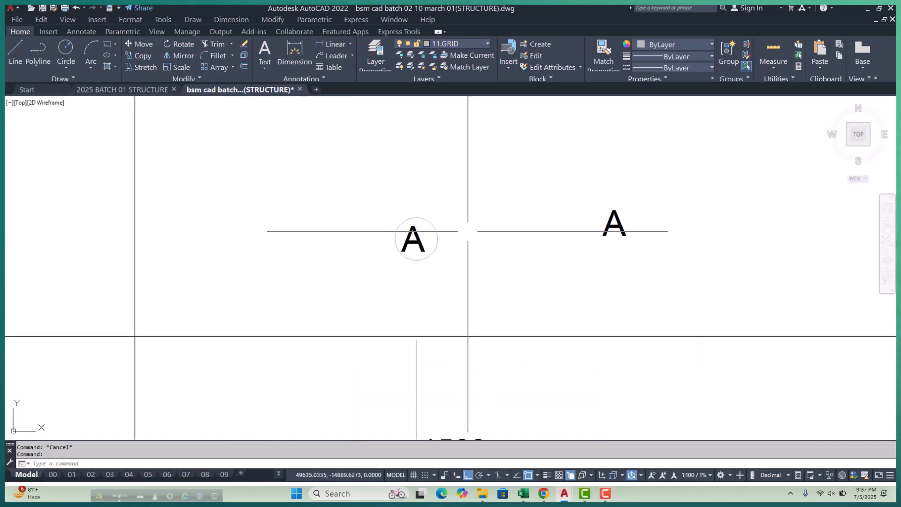
pyautogui.click(441, 229)
pyautogui.write('MO')
pyautogui.press('Return')
pyautogui.scroll(-6, 210, 188)
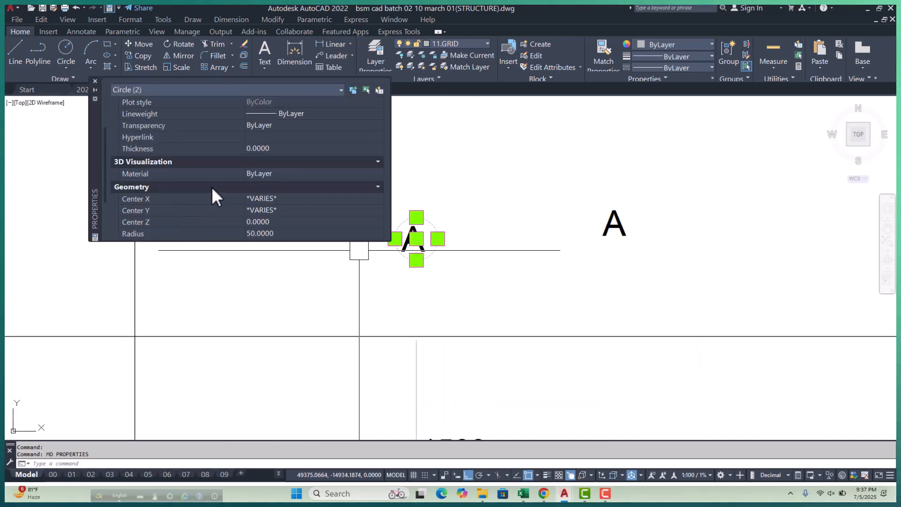
pyautogui.click(278, 162)
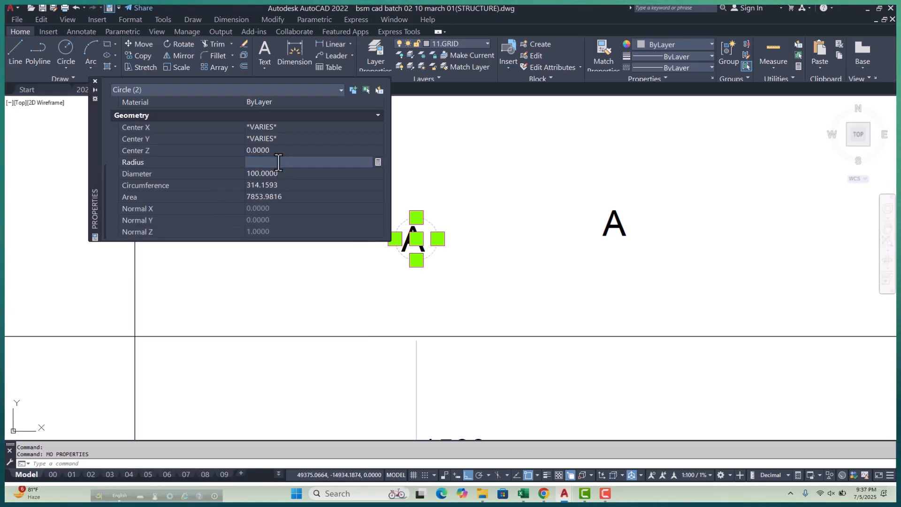
pyautogui.press('Return')
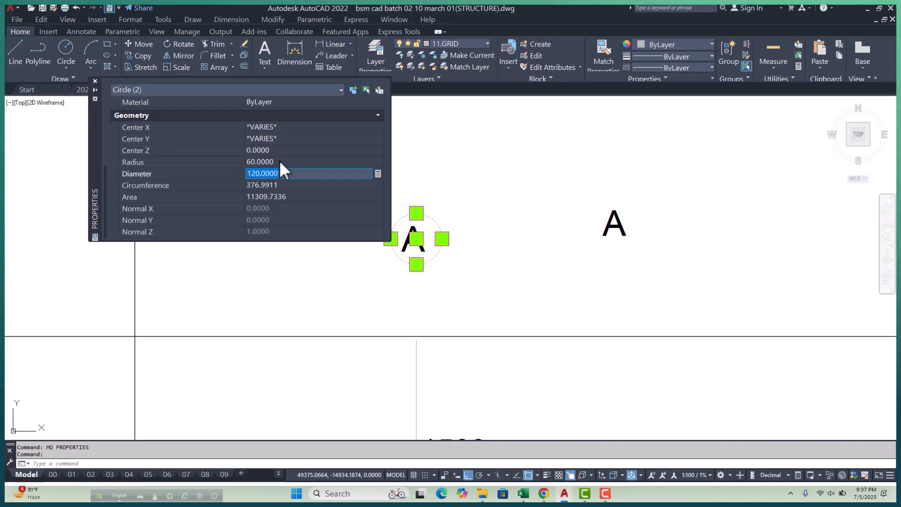
pyautogui.click(95, 81)
pyautogui.scroll(-3, 340, 218)
pyautogui.press('Escape')
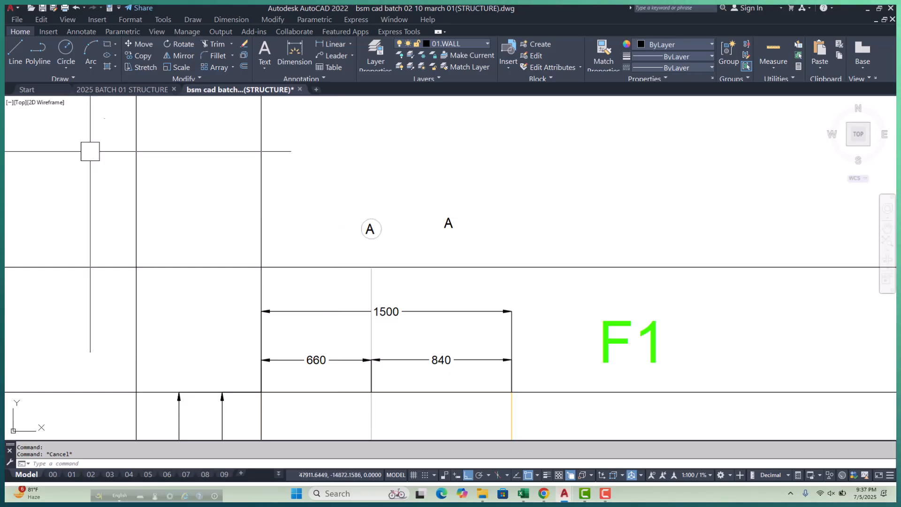
# Step: Move the "A" label about 5 units horizontally so it sits centred inside the grid A bubble
pyautogui.scroll(5, 376, 225)
pyautogui.click(479, 203)
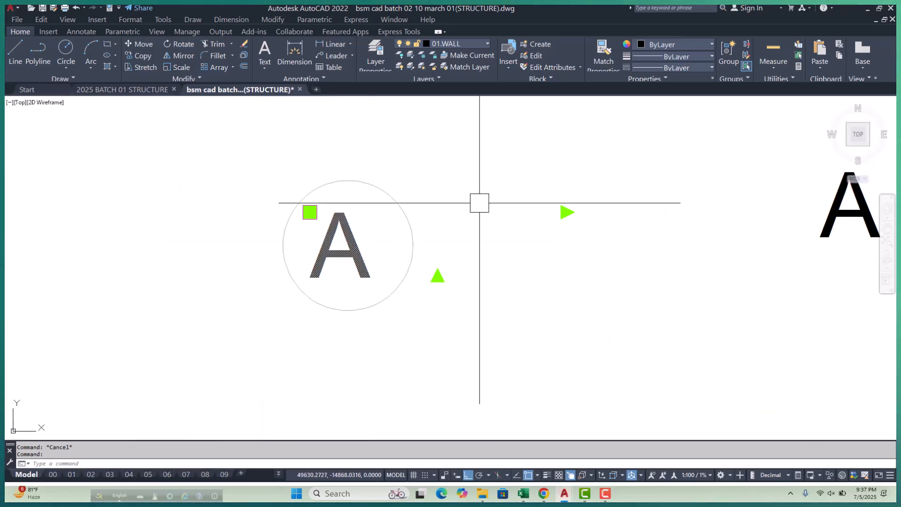
pyautogui.write('m')
pyautogui.press('Return')
pyautogui.click(444, 187)
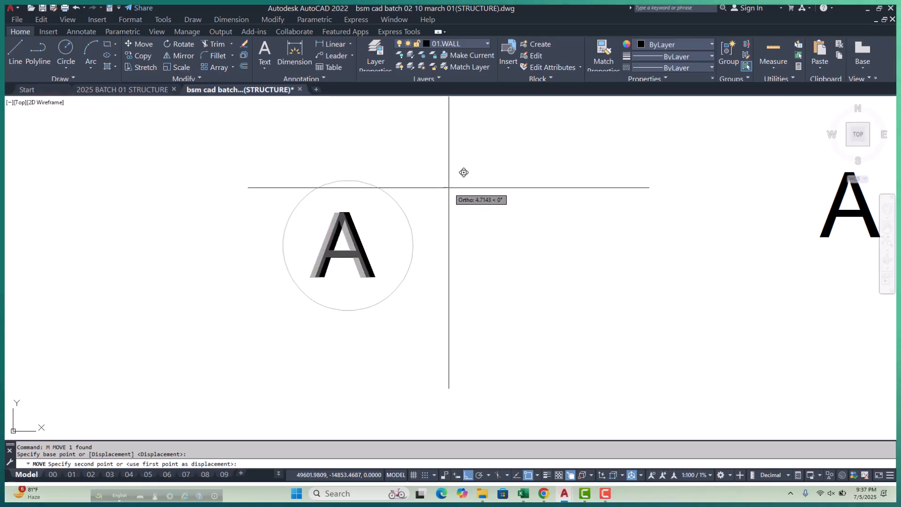
pyautogui.click(450, 187)
# Step: Move the grid A bubble and its label down so the circle's lowest point meets the upper end of the grid A line
pyautogui.scroll(-5, 479, 182)
pyautogui.scroll(3, 479, 182)
pyautogui.click(491, 153)
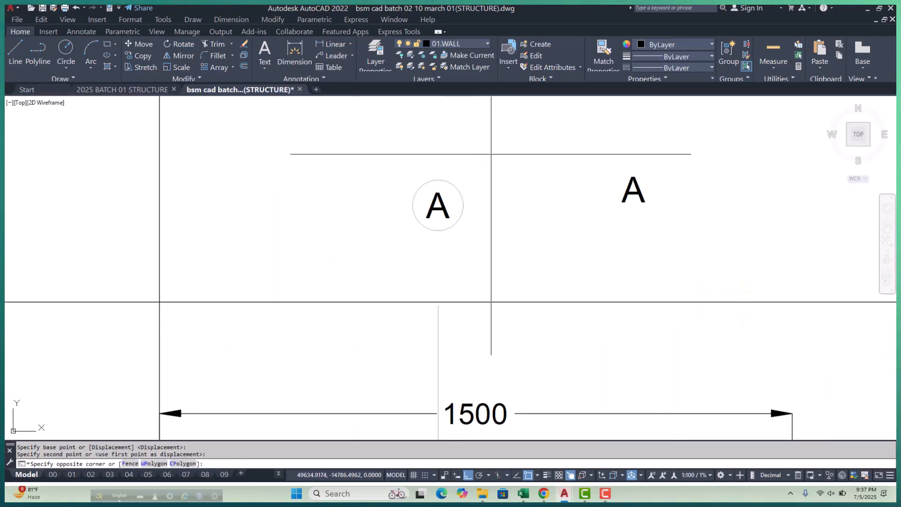
pyautogui.click(387, 230)
pyautogui.write('m')
pyautogui.press('Return')
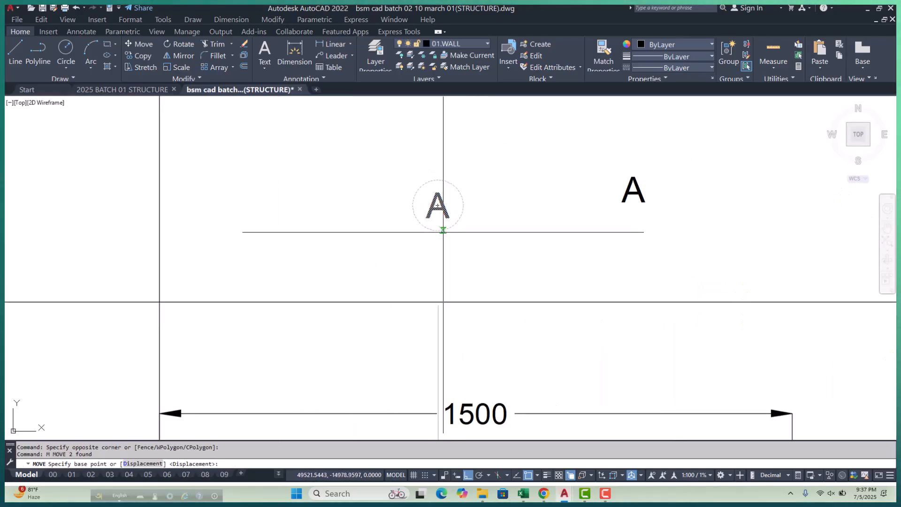
pyautogui.click(437, 230)
pyautogui.scroll(4, 459, 228)
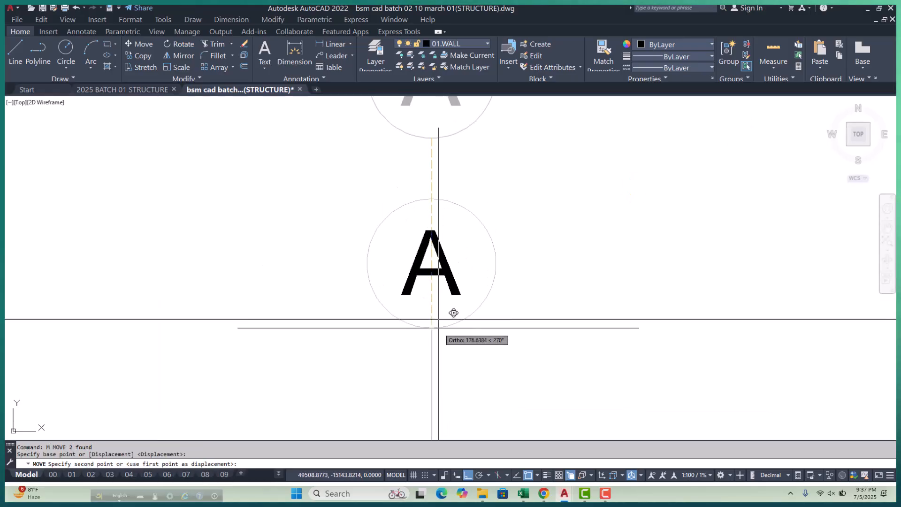
pyautogui.click(432, 329)
pyautogui.scroll(-7, 479, 221)
# Step: Move the grid 01 bubble and its label so the circle's near edge meets the end of the grid 01 line
pyautogui.moveTo(465, 279); pyautogui.dragTo(464, 255, button='middle')
pyautogui.scroll(3, 434, 266)
pyautogui.scroll(2, 382, 248)
pyautogui.click(225, 177)
pyautogui.click(365, 307)
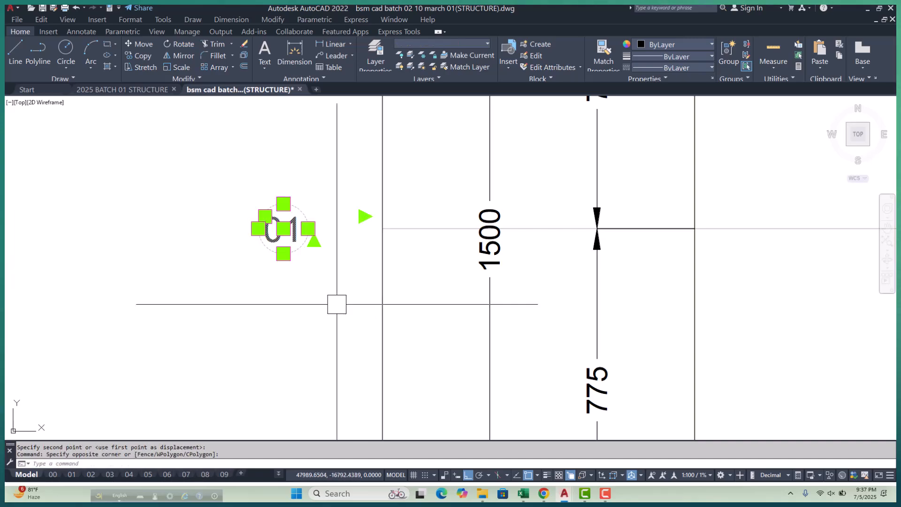
pyautogui.write('m')
pyautogui.press('Return')
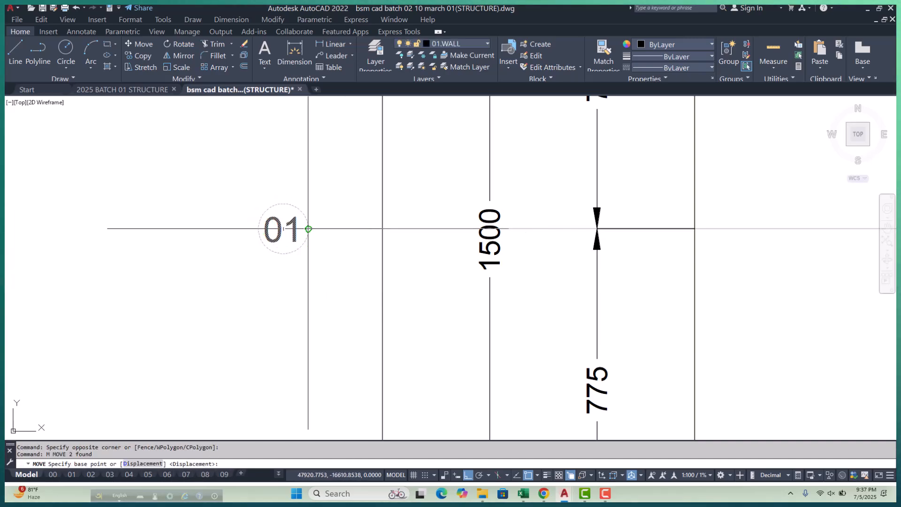
pyautogui.click(308, 229)
pyautogui.click(382, 229)
# Step: Erase the leftover construction lines around the footing and the spare "A" text beside the grid A bubble
pyautogui.scroll(-6, 378, 268)
pyautogui.scroll(2, 386, 144)
pyautogui.scroll(2, 390, 148)
pyautogui.click(392, 149)
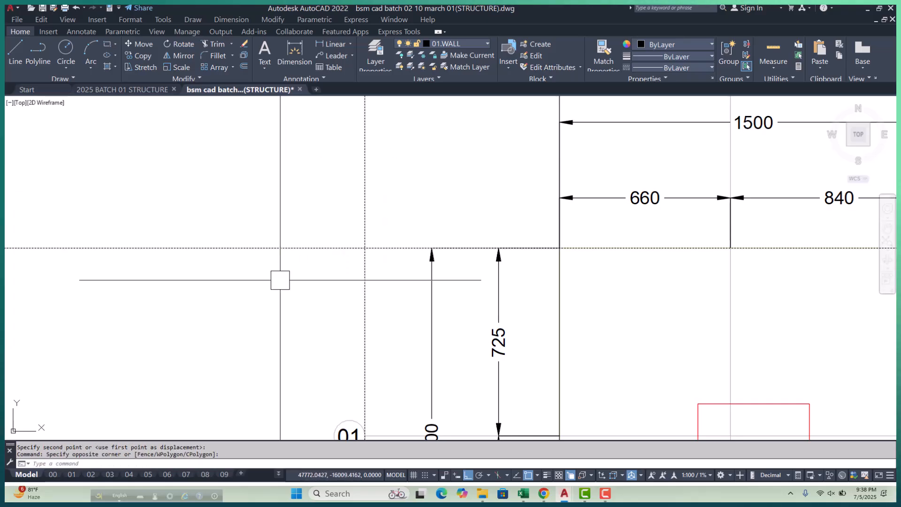
pyautogui.write('e')
pyautogui.press('Return')
pyautogui.scroll(-4, 310, 312)
pyautogui.click(423, 172)
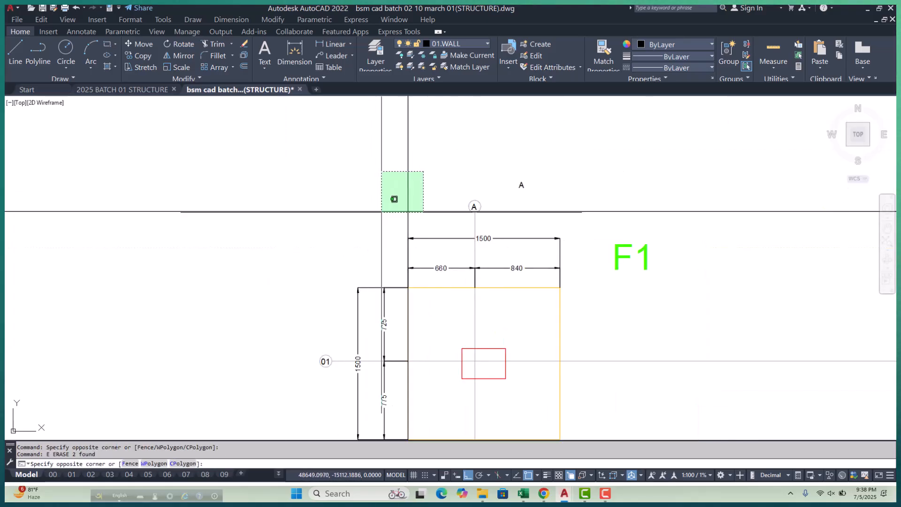
pyautogui.click(378, 214)
pyautogui.press('Return')
pyautogui.moveTo(560, 210); pyautogui.dragTo(508, 210, button='middle')
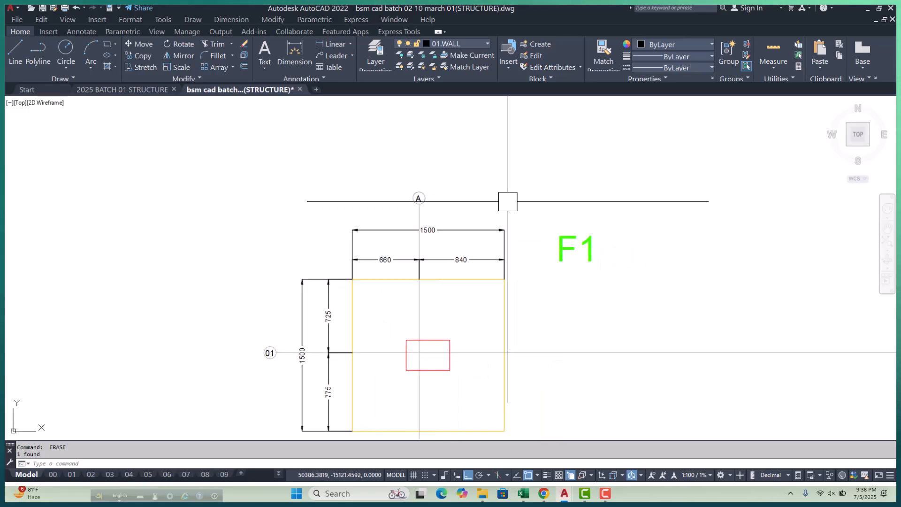
pyautogui.scroll(-2, 394, 275)
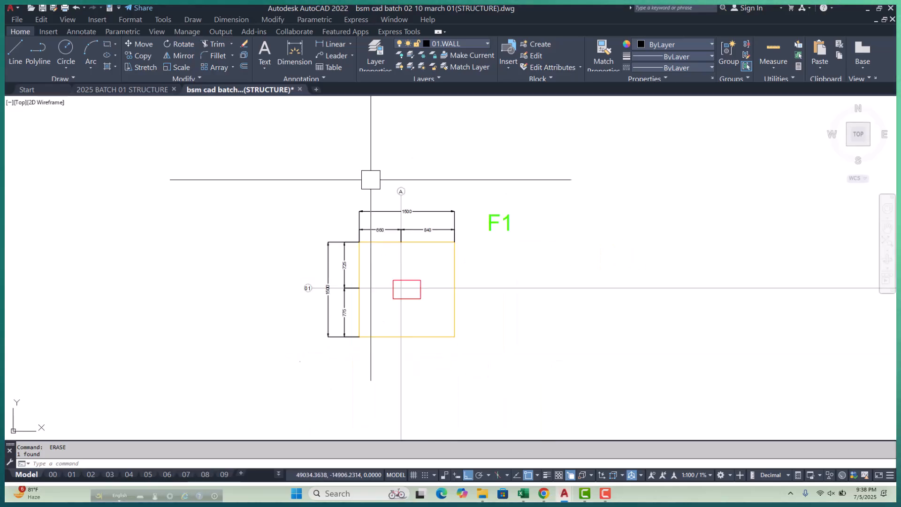
pyautogui.scroll(8, 392, 216)
pyautogui.click(394, 206)
pyautogui.click(213, 257)
pyautogui.scroll(-4, 397, 287)
pyautogui.press('Escape')
pyautogui.press('Escape')
pyautogui.scroll(-4, 412, 287)
# Step: Mirror the 725, 775 and 1500 vertical dimensions and the grid 01 bubble about the footing's vertical centreline, keeping the originals
pyautogui.scroll(8, 368, 249)
pyautogui.click(367, 247)
pyautogui.click(218, 275)
pyautogui.scroll(-3, 205, 283)
pyautogui.click(190, 284)
pyautogui.click(265, 332)
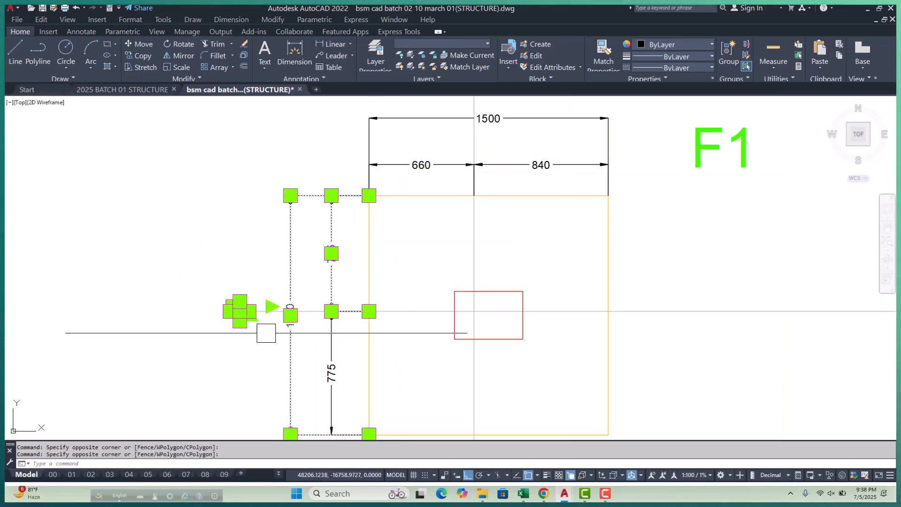
pyautogui.moveTo(268, 317); pyautogui.dragTo(277, 257, button='middle')
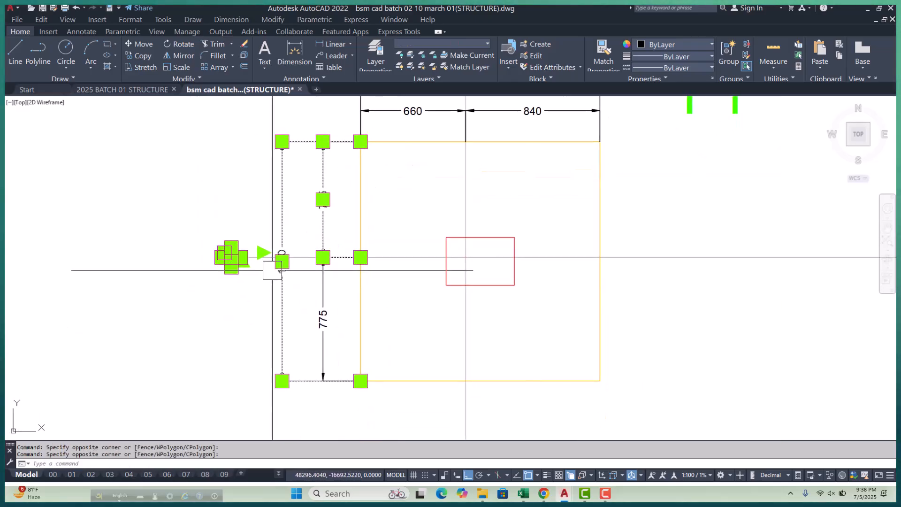
pyautogui.scroll(2, 340, 332)
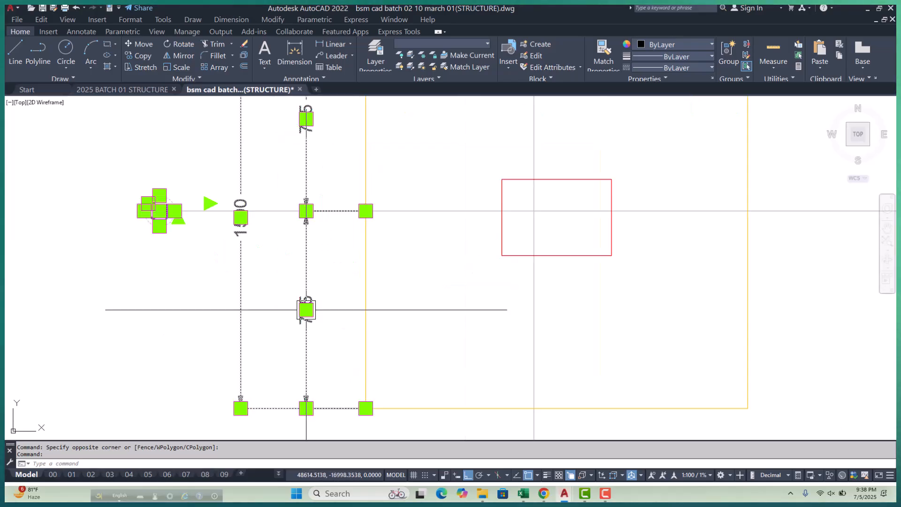
pyautogui.scroll(-2, 305, 308)
pyautogui.scroll(-2, 297, 298)
pyautogui.moveTo(393, 327); pyautogui.dragTo(386, 331, button='middle')
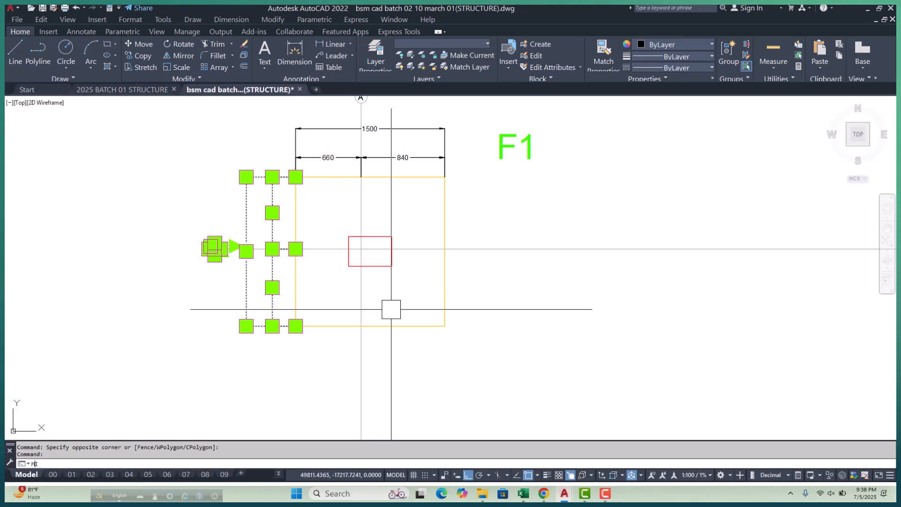
pyautogui.write('i')
pyautogui.press('Return')
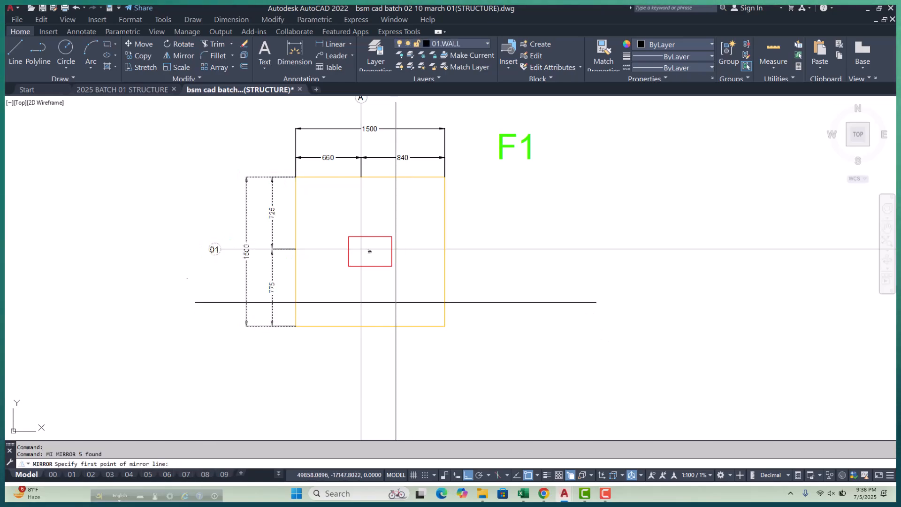
pyautogui.click(370, 251)
pyautogui.click(388, 366)
pyautogui.press('Return')
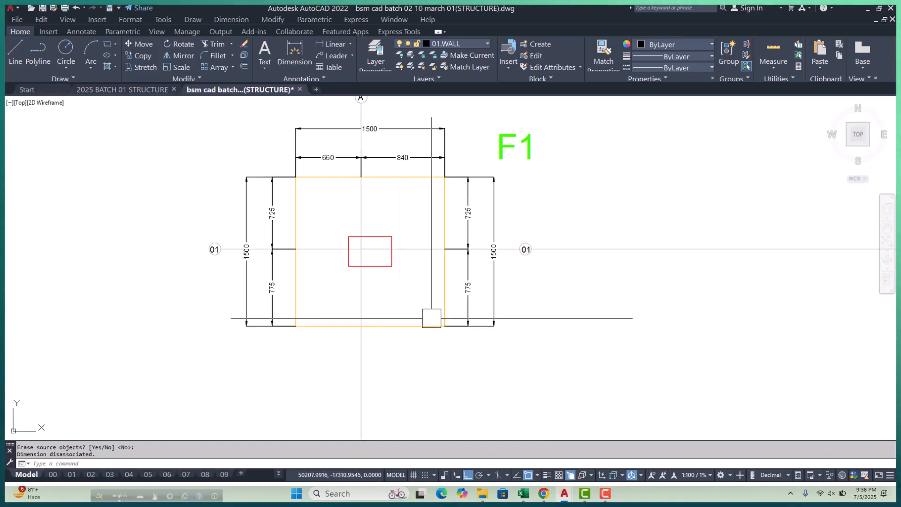
# Step: Trim the grid 01 line at the mirrored 01 bubble and erase the leftover line beyond it
pyautogui.scroll(6, 543, 243)
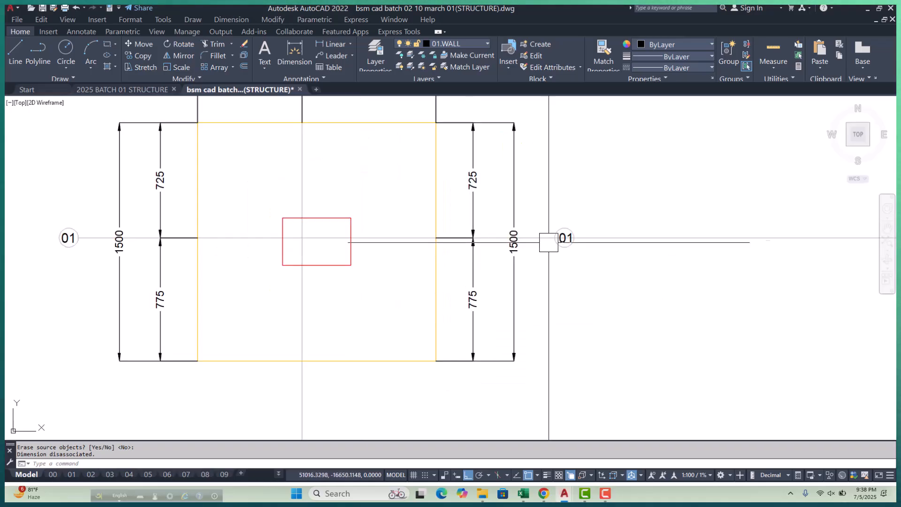
pyautogui.moveTo(562, 246); pyautogui.dragTo(513, 254, button='middle')
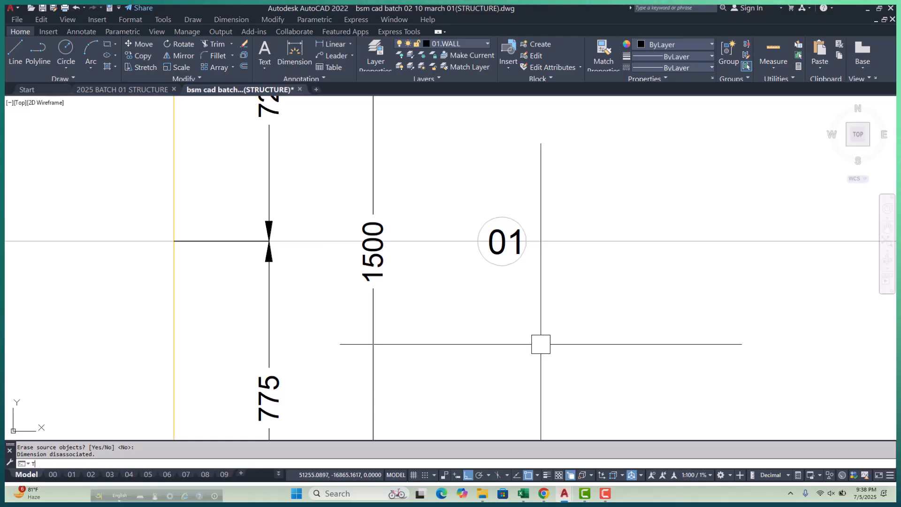
pyautogui.click(510, 247)
pyautogui.scroll(2, 508, 233)
pyautogui.scroll(1, 460, 242)
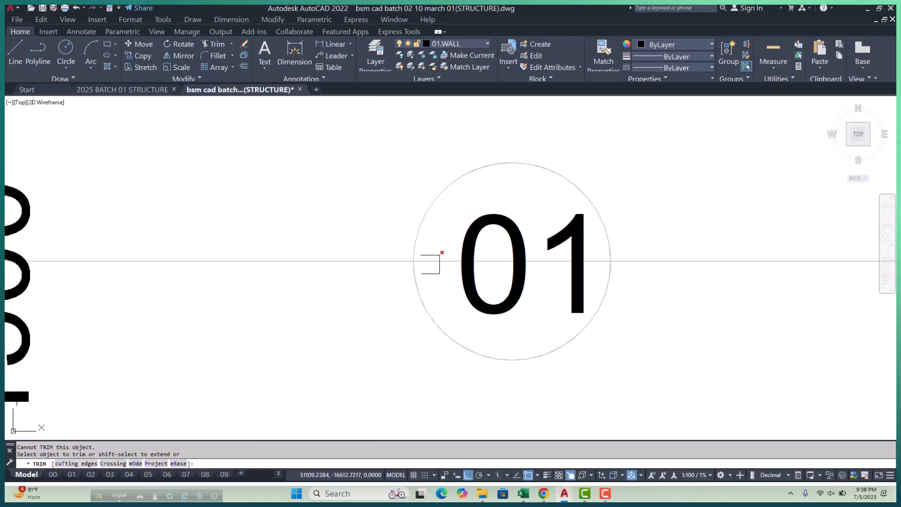
pyautogui.scroll(-3, 432, 257)
pyautogui.press('Escape')
pyautogui.press('Escape')
pyautogui.click(605, 223)
pyautogui.click(565, 291)
pyautogui.write('e')
pyautogui.press('Return')
pyautogui.scroll(-3, 564, 292)
# Step: Mirror the 660, 840 and 1500 horizontal dimensions and the grid A bubble about the footing's horizontal centreline, keeping the originals
pyautogui.scroll(4, 518, 295)
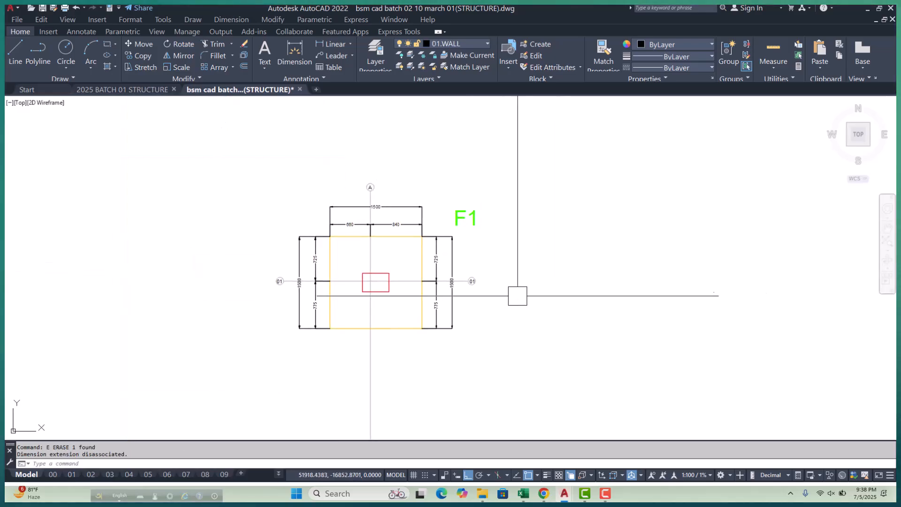
pyautogui.click(207, 128)
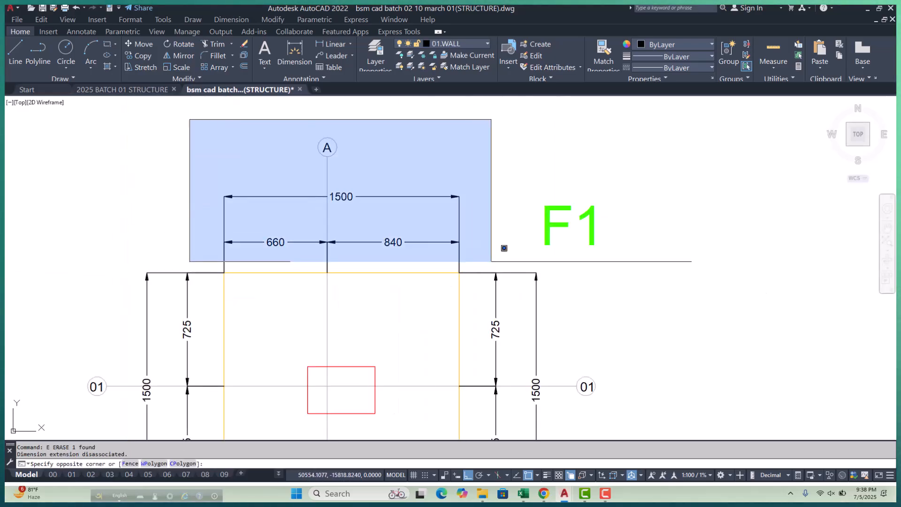
pyautogui.click(499, 262)
pyautogui.click(409, 168)
pyautogui.click(352, 248)
pyautogui.click(275, 242)
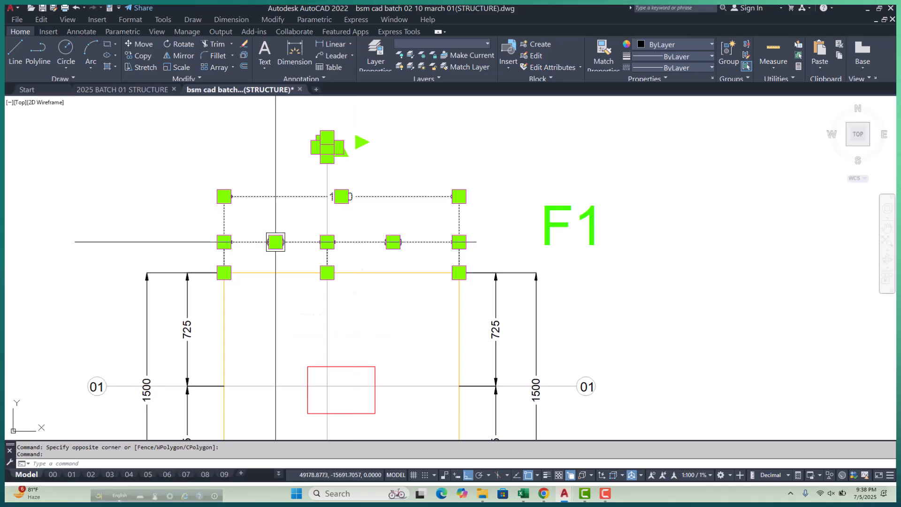
pyautogui.scroll(-2, 316, 207)
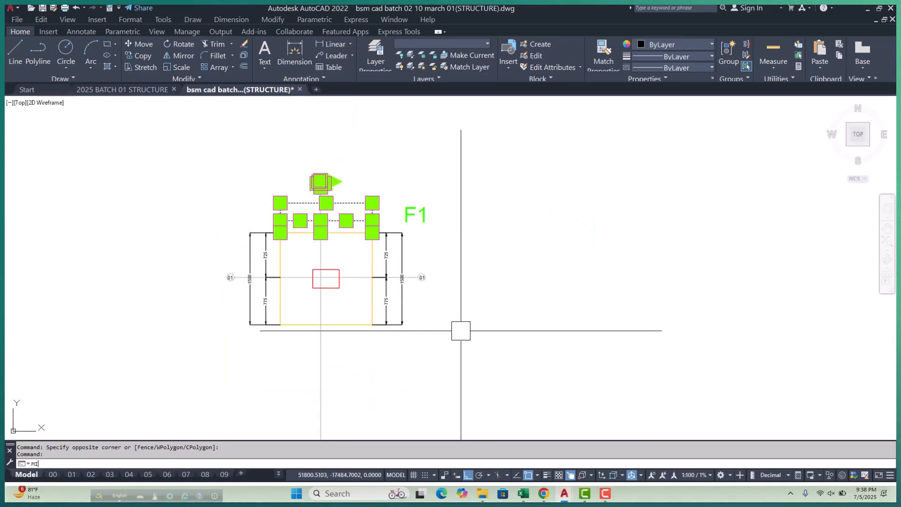
pyautogui.write('MI')
pyautogui.press('Return')
pyautogui.scroll(3, 362, 308)
pyautogui.click(302, 266)
pyautogui.click(678, 348)
pyautogui.press('Return')
pyautogui.scroll(-3, 391, 227)
pyautogui.press('Escape')
# Step: Trim the grid A line at the mirrored A bubble below the footing and erase the leftover line beyond it
pyautogui.scroll(8, 353, 291)
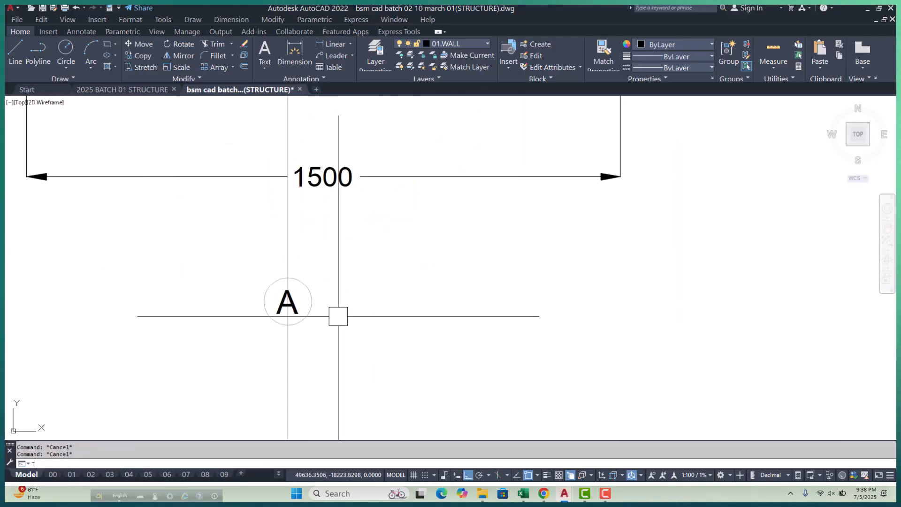
pyautogui.scroll(6, 267, 265)
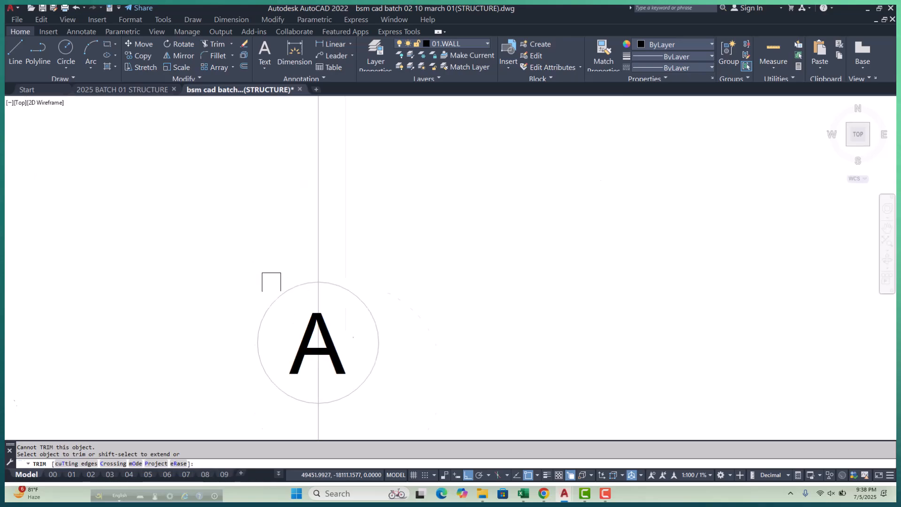
pyautogui.click(339, 280)
pyautogui.scroll(-3, 364, 248)
pyautogui.press('Escape')
pyautogui.press('Escape')
pyautogui.click(436, 356)
pyautogui.click(265, 400)
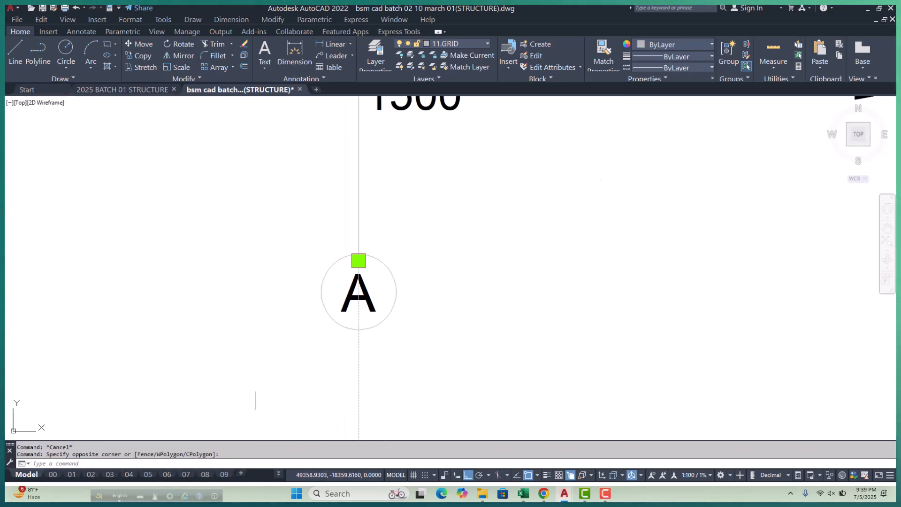
pyautogui.press('Escape')
pyautogui.scroll(-5, 281, 366)
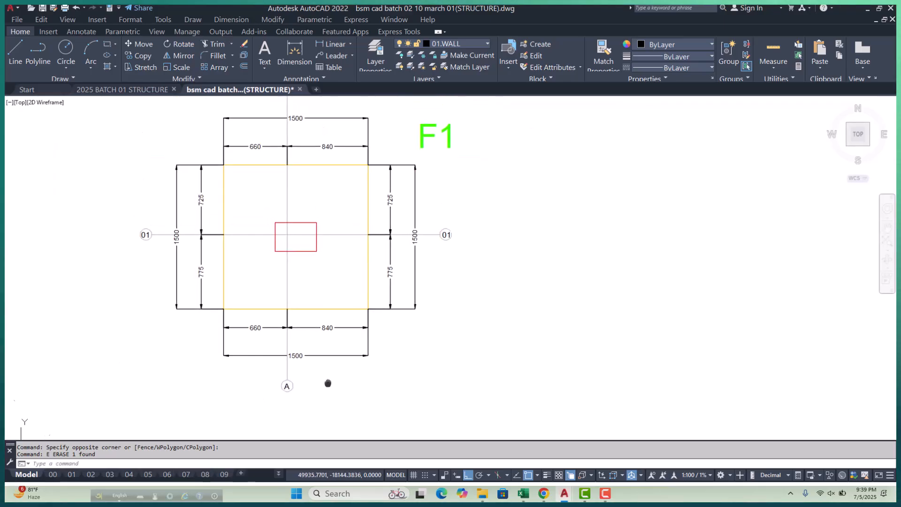
pyautogui.press('Escape')
pyautogui.scroll(4, 282, 288)
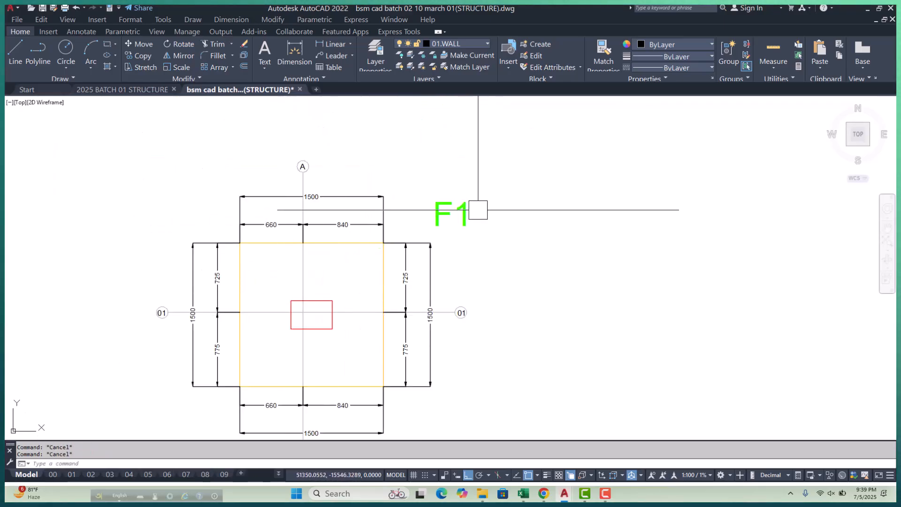
# Step: Erase the green F1 label beside the dimensioned footing plan
pyautogui.write('e')
pyautogui.press('Return')
pyautogui.moveTo(523, 263); pyautogui.dragTo(526, 243, button='middle')
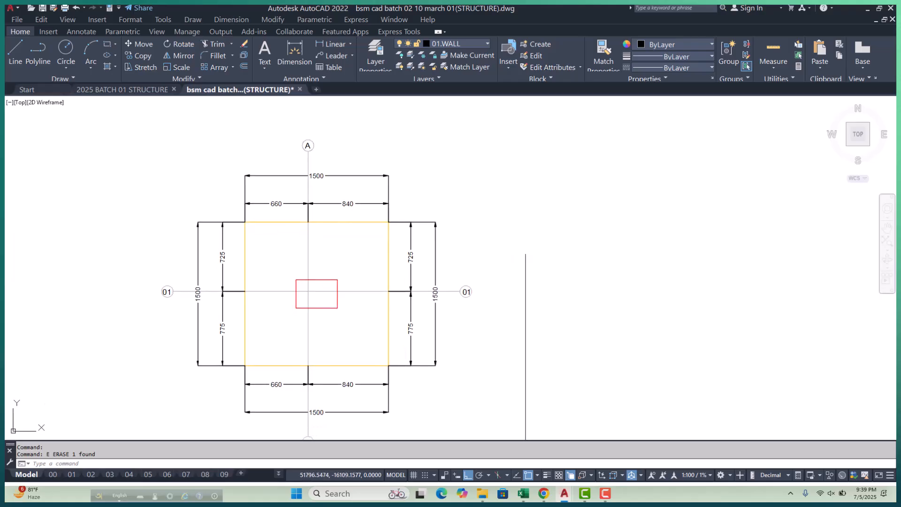
pyautogui.scroll(-4, 355, 233)
pyautogui.scroll(4, 334, 265)
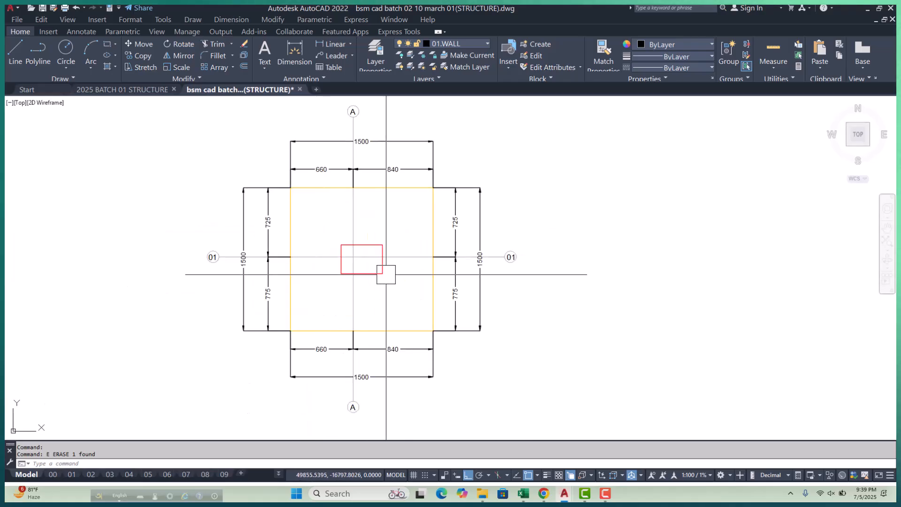
# Step: Look up the clear cover required for all sides of footing in the structural general notes
pyautogui.scroll(-7, 386, 275)
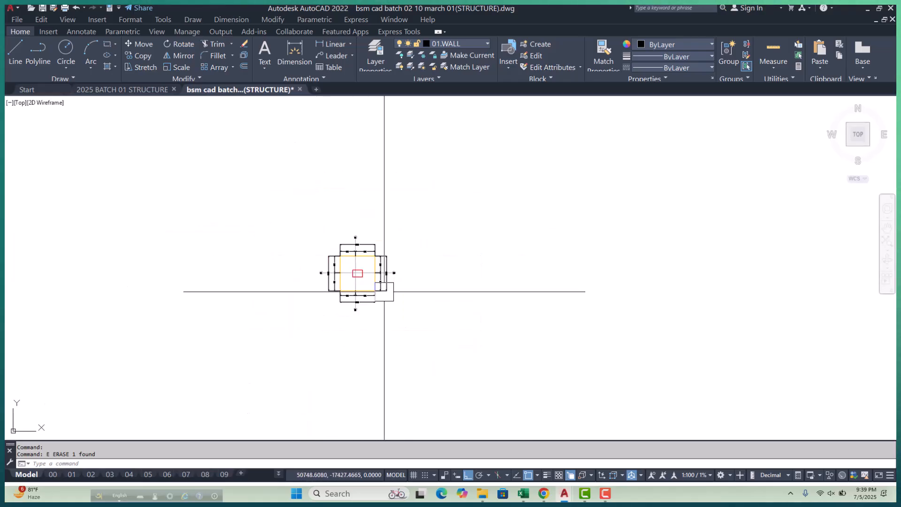
pyautogui.scroll(-4, 366, 287)
pyautogui.moveTo(392, 296)
pyautogui.mouseDown(button='middle')
pyautogui.moveTo(422, 318)
pyautogui.moveTo(422, 343)
pyautogui.mouseUp(button='middle')
pyautogui.scroll(10, 375, 356)
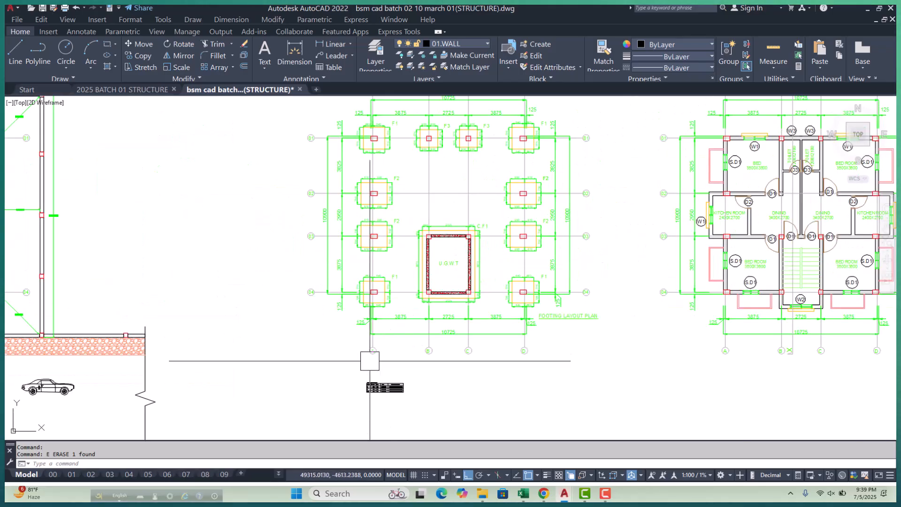
pyautogui.scroll(5, 381, 371)
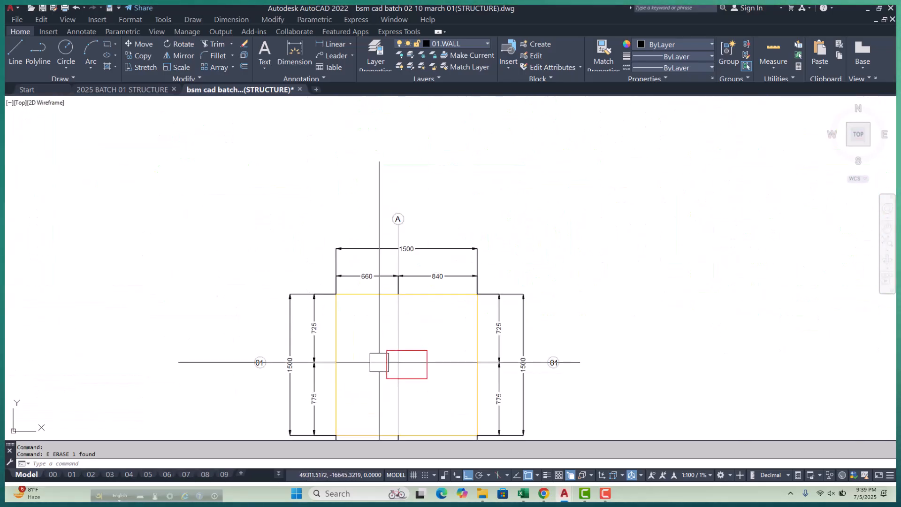
pyautogui.scroll(-8, 403, 364)
pyautogui.moveTo(402, 326); pyautogui.dragTo(396, 370, button='middle')
pyautogui.scroll(-6, 397, 370)
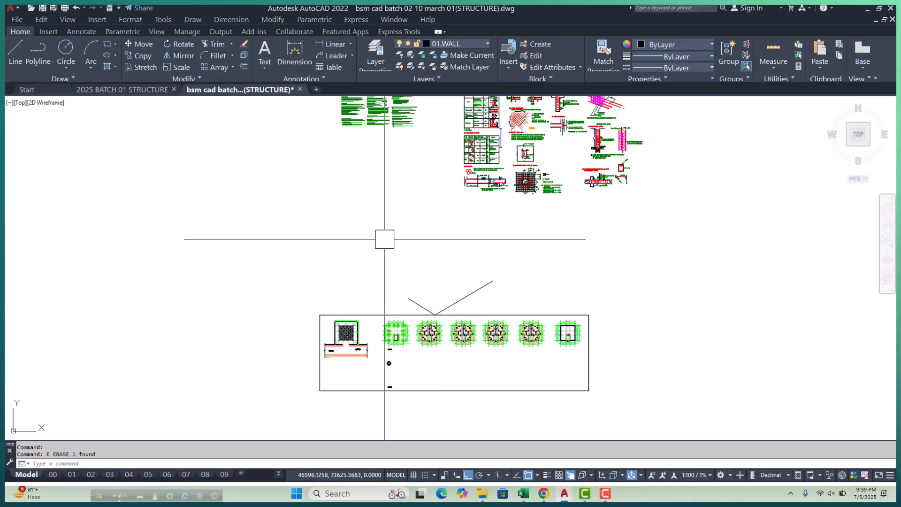
pyautogui.moveTo(385, 240); pyautogui.dragTo(372, 287, button='middle')
pyautogui.scroll(10, 372, 202)
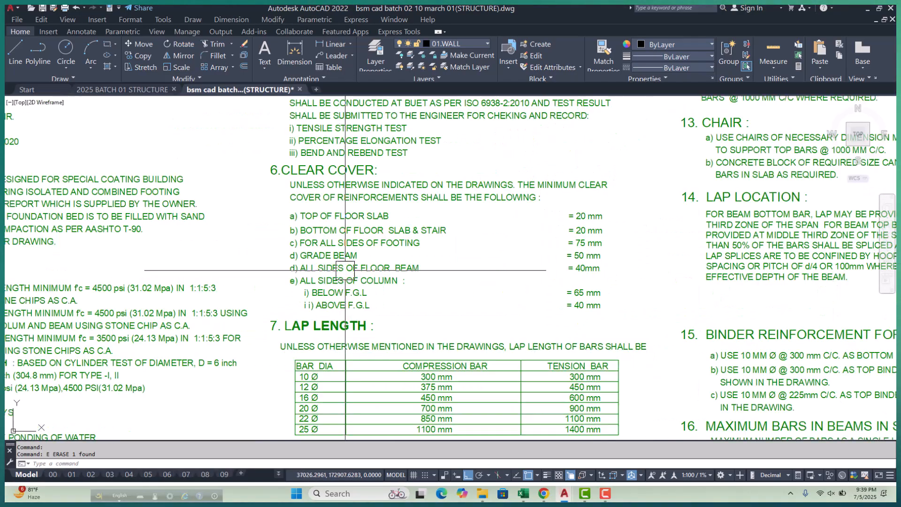
pyautogui.scroll(4, 345, 270)
pyautogui.scroll(1, 318, 278)
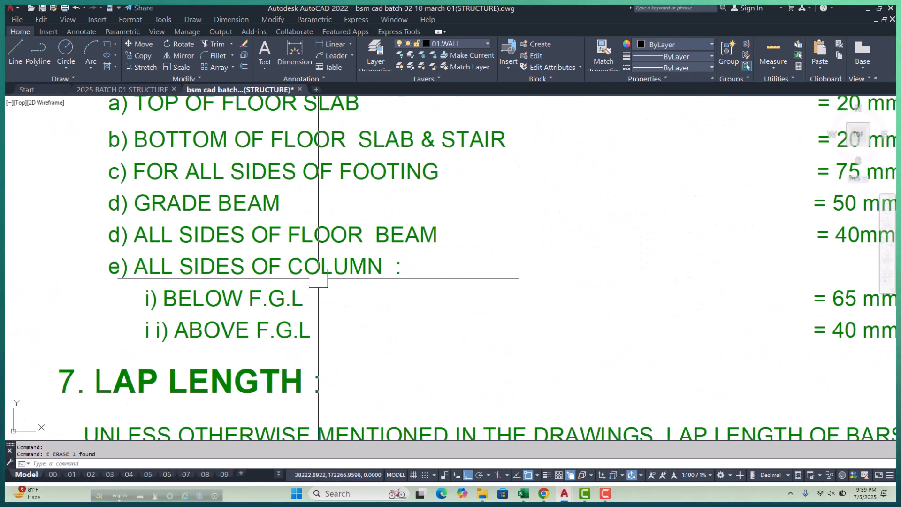
pyautogui.scroll(-2, 248, 248)
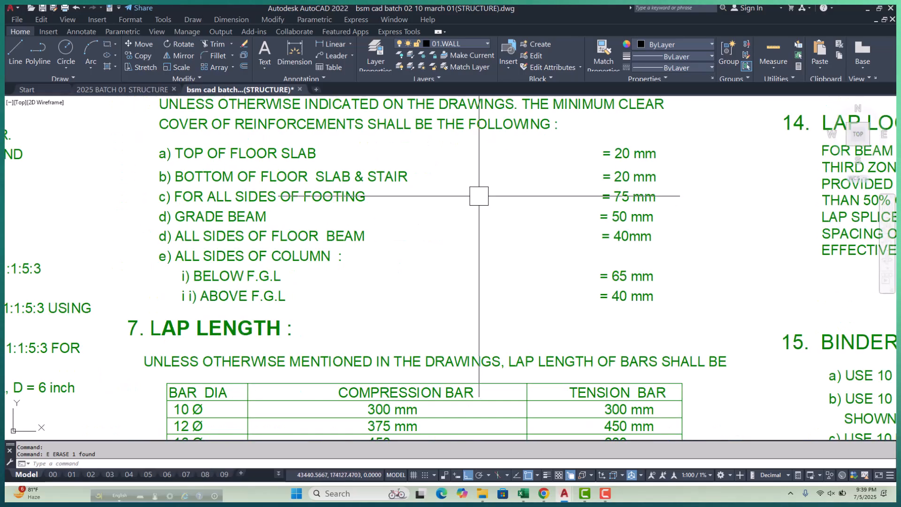
pyautogui.scroll(-8, 460, 190)
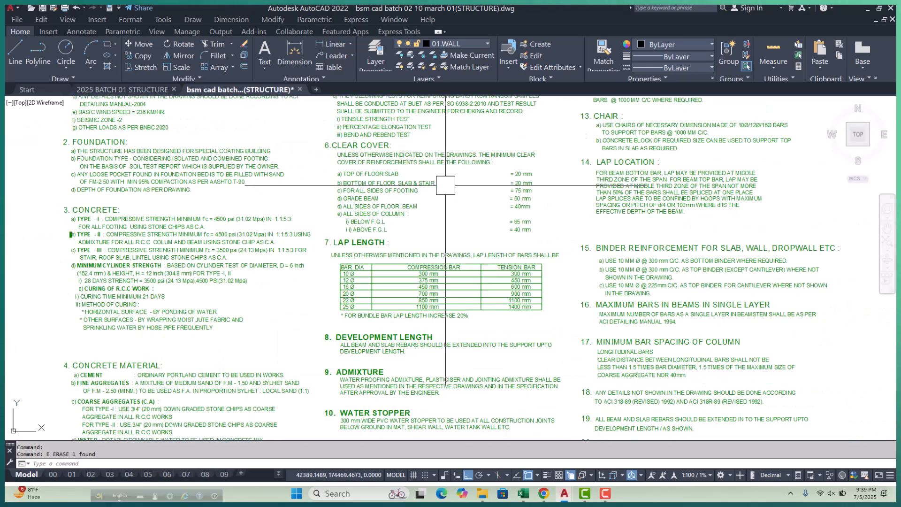
pyautogui.scroll(10, 378, 279)
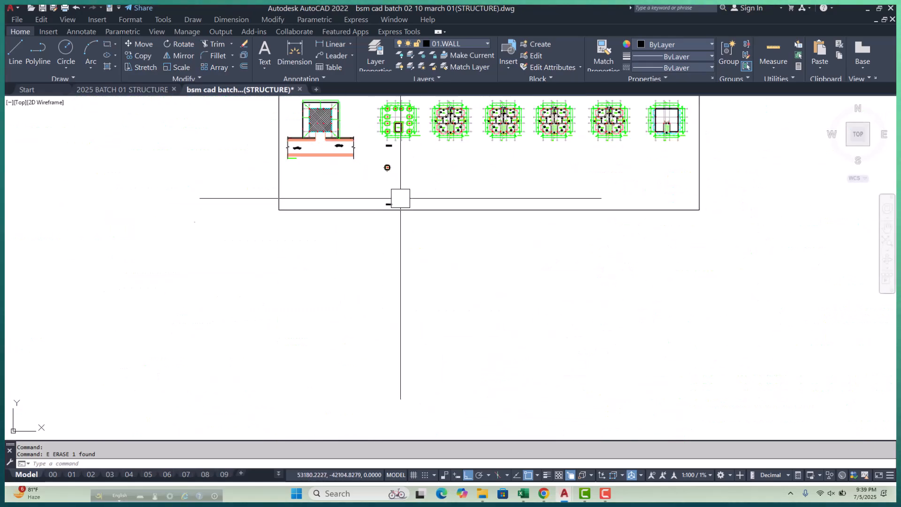
# Step: Offset the yellow footing outline 75 mm inward to mark the clear cover
pyautogui.moveTo(316, 193); pyautogui.dragTo(348, 228, button='middle')
pyautogui.write('O75')
pyautogui.press('Return')
pyautogui.click(327, 200)
pyautogui.click(327, 203)
pyautogui.press('Escape')
# Step: Change the colour of the inner offset rectangle to grey
pyautogui.scroll(4, 239, 214)
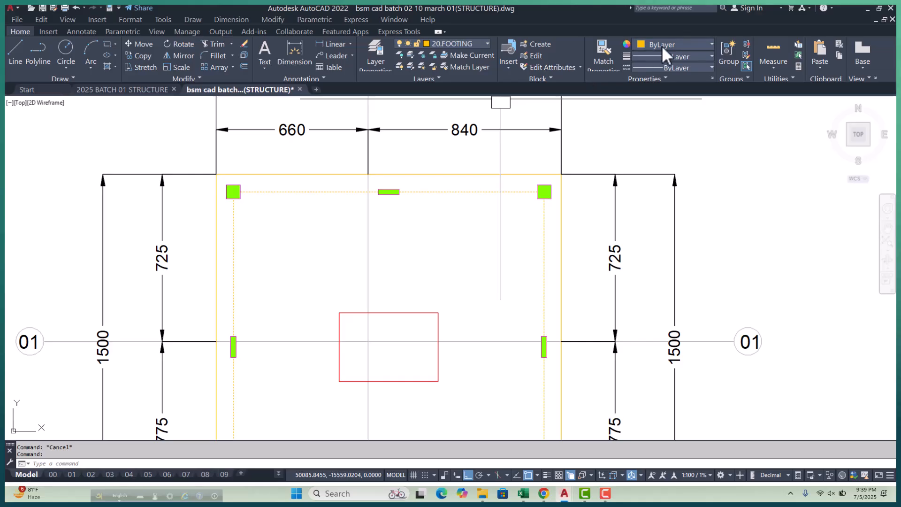
pyautogui.click(662, 44)
pyautogui.click(638, 105)
pyautogui.scroll(-4, 440, 198)
pyautogui.press('Escape')
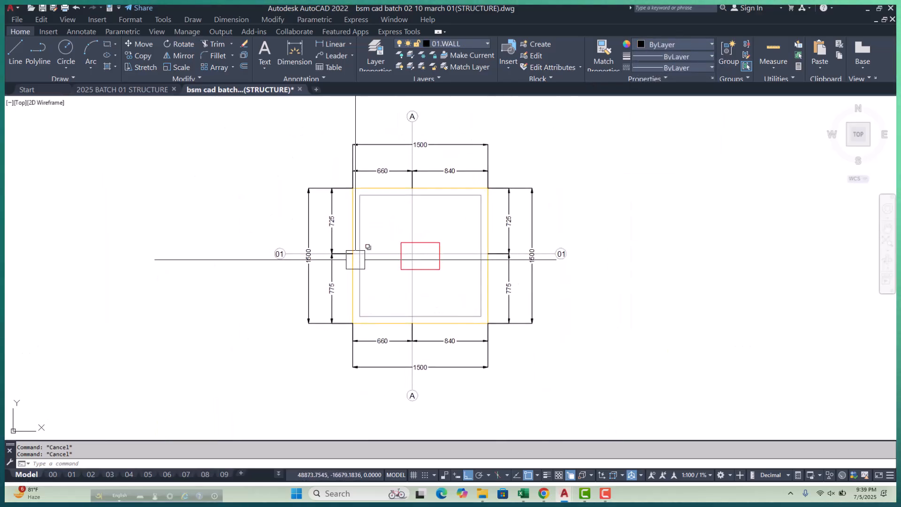
# Step: Add a horizontal linear dimension between the footing's left edge and the inner cover rectangle, above grid line 01
pyautogui.scroll(4, 368, 247)
pyautogui.write('DLI')
pyautogui.press('Return')
pyautogui.scroll(2, 332, 268)
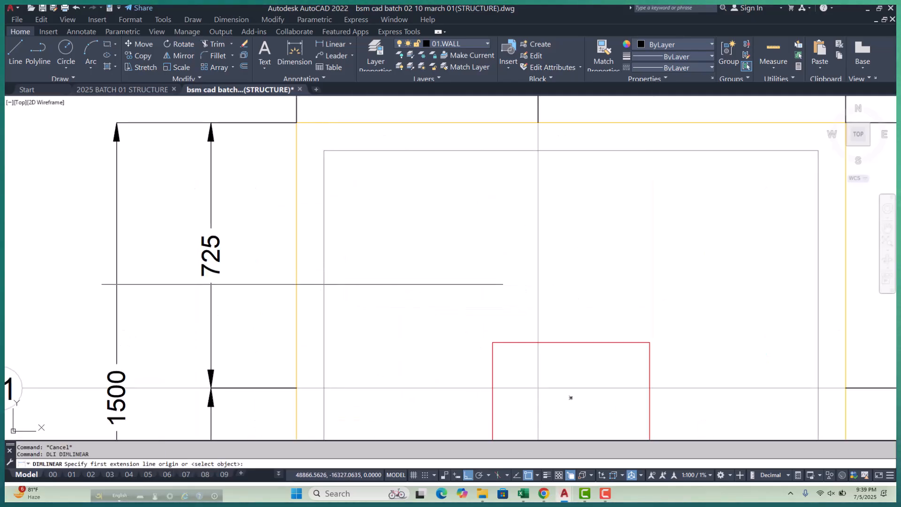
pyautogui.click(323, 285)
pyautogui.click(328, 274)
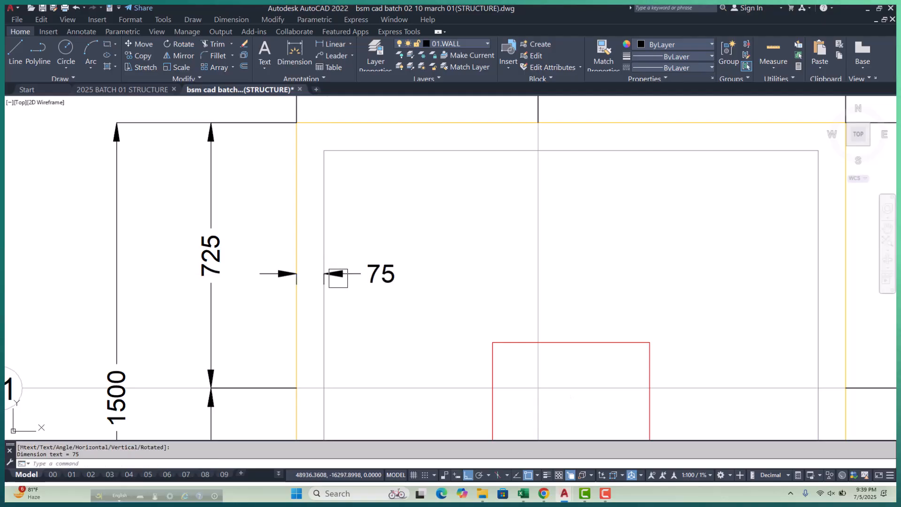
pyautogui.scroll(-3, 336, 308)
pyautogui.scroll(3, 344, 312)
pyautogui.press('Escape')
pyautogui.press('Escape')
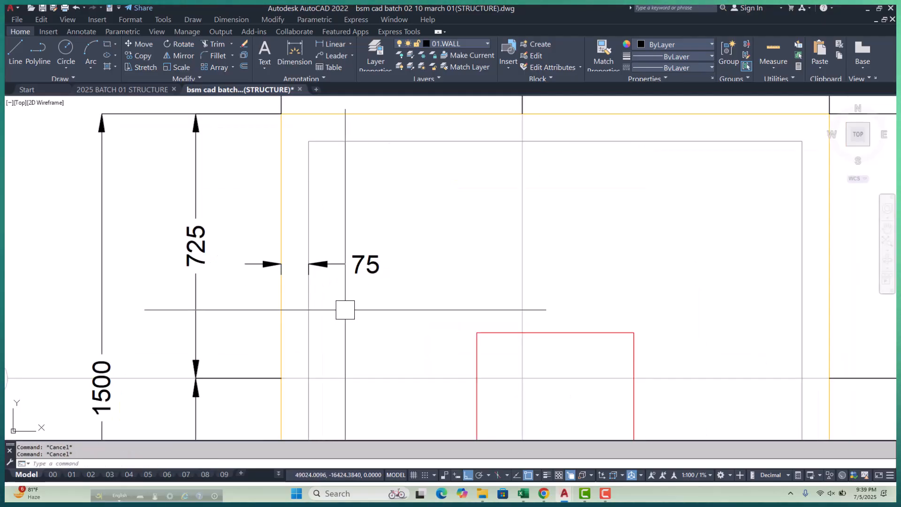
# Step: Set the cover dimension's text movement property to "Move text, add leader"
pyautogui.hotkey('ctrl', '1')
pyautogui.scroll(-6, 435, 292)
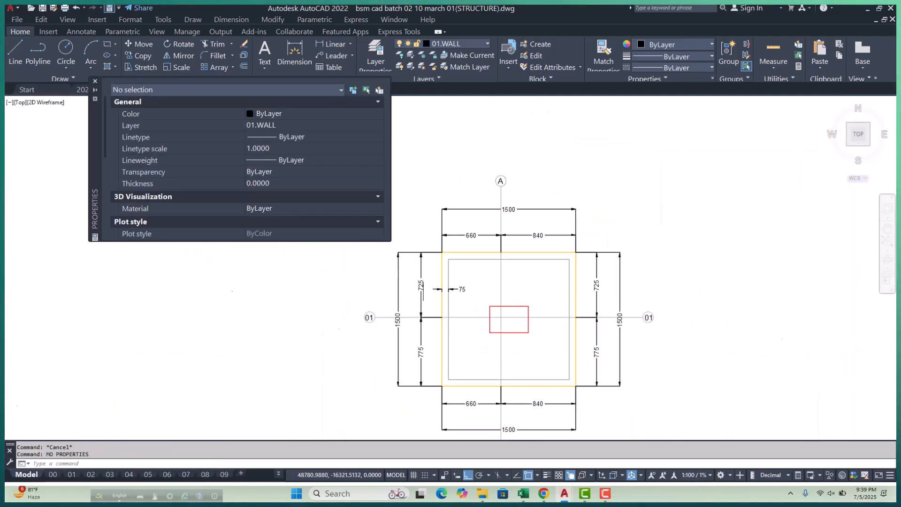
pyautogui.scroll(2, 436, 291)
pyautogui.click(436, 289)
pyautogui.scroll(-3, 322, 198)
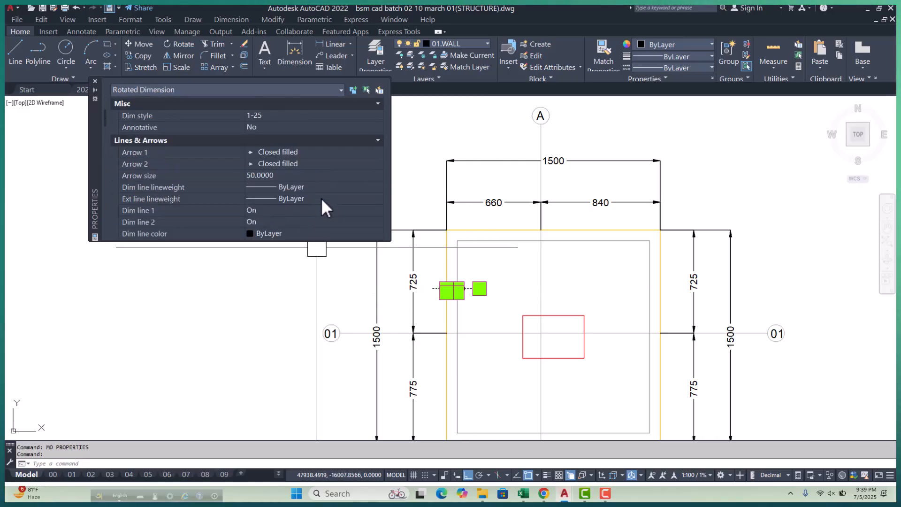
pyautogui.scroll(-8, 322, 198)
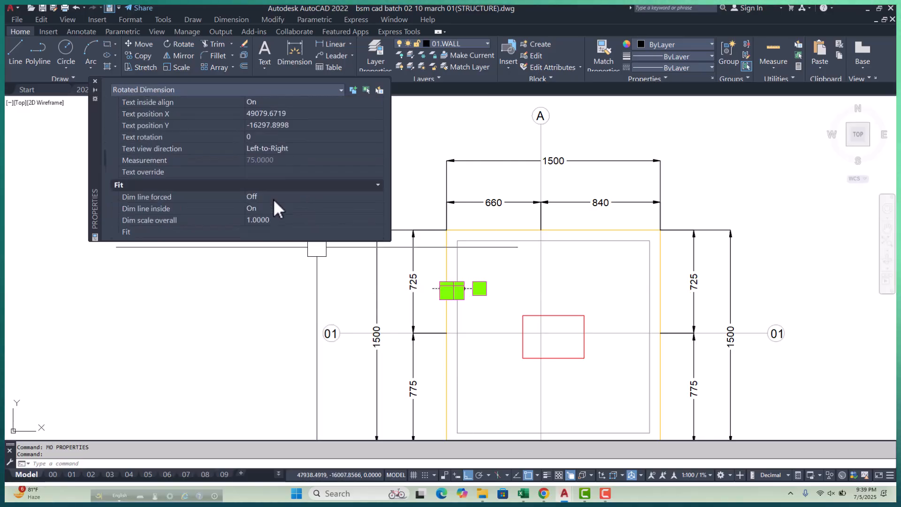
pyautogui.scroll(-3, 277, 202)
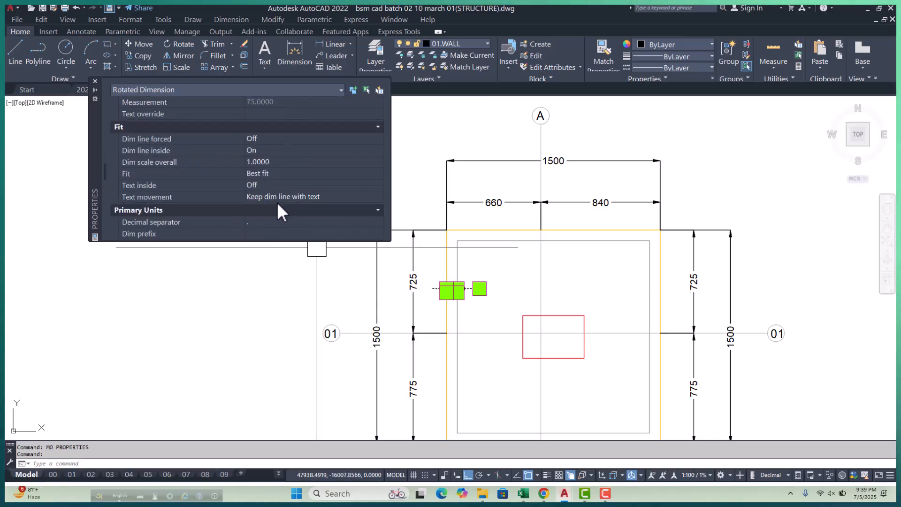
pyautogui.click(341, 198)
pyautogui.click(341, 199)
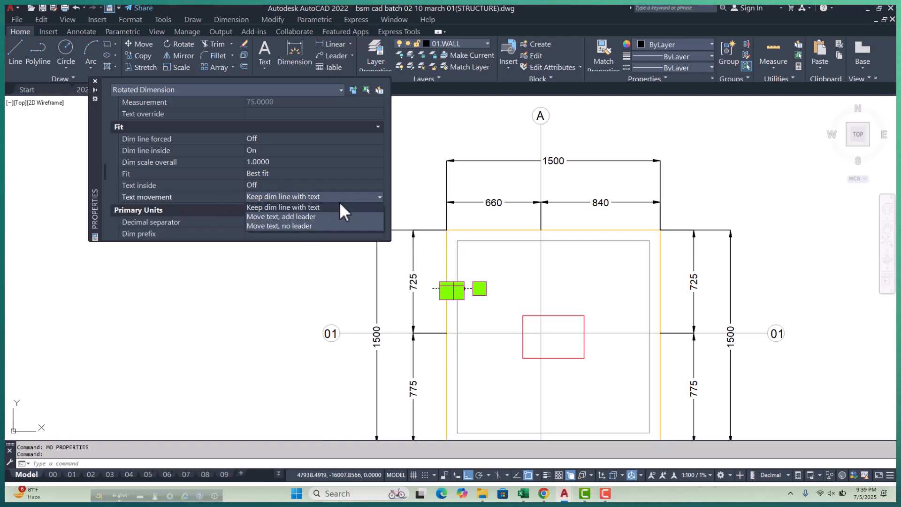
pyautogui.click(313, 226)
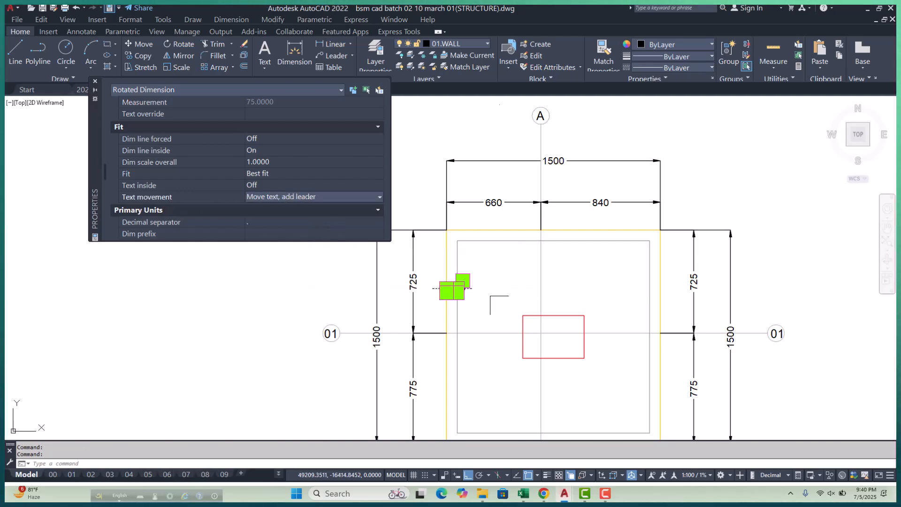
pyautogui.press('Escape')
pyautogui.press('Escape')
# Step: Move the left cover dimension's text to just outside the footing's left edge and close the properties palette
pyautogui.scroll(3, 439, 292)
pyautogui.scroll(4, 545, 328)
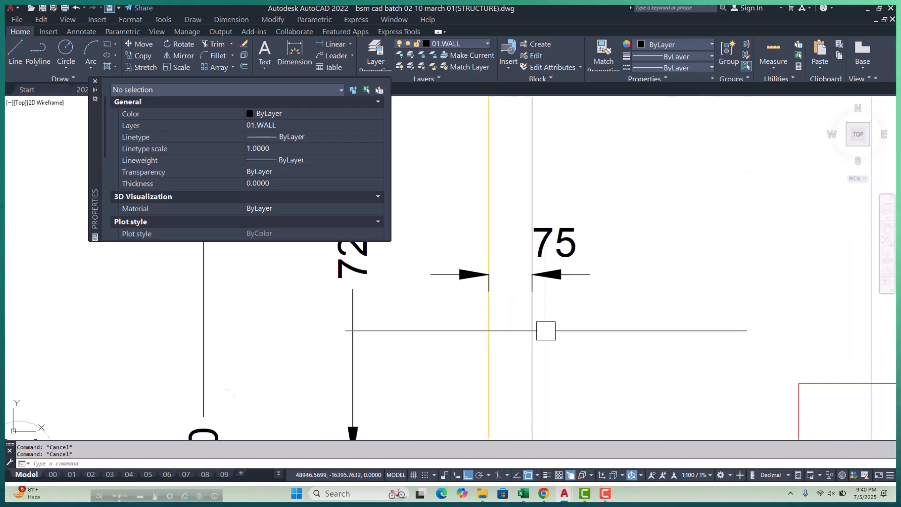
pyautogui.click(555, 242)
pyautogui.click(554, 242)
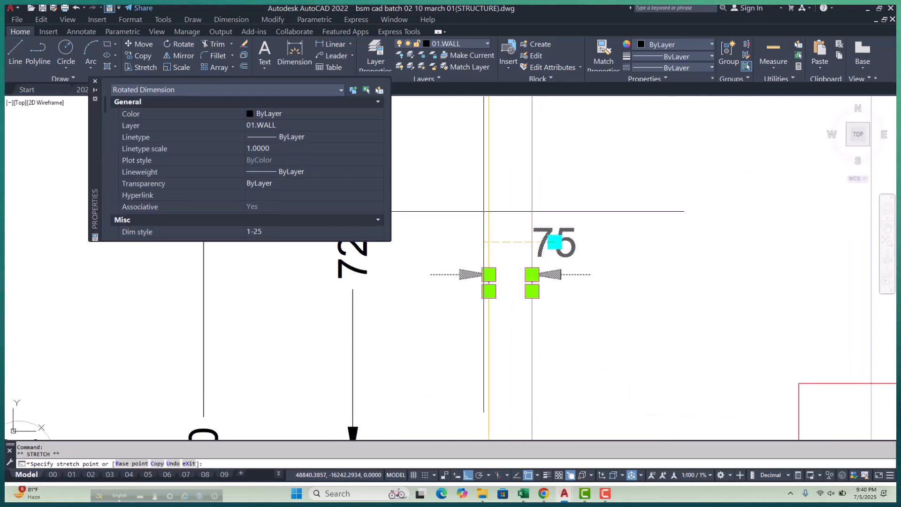
pyautogui.click(466, 153)
pyautogui.moveTo(561, 275); pyautogui.dragTo(622, 345, button='middle')
pyautogui.scroll(2, 531, 326)
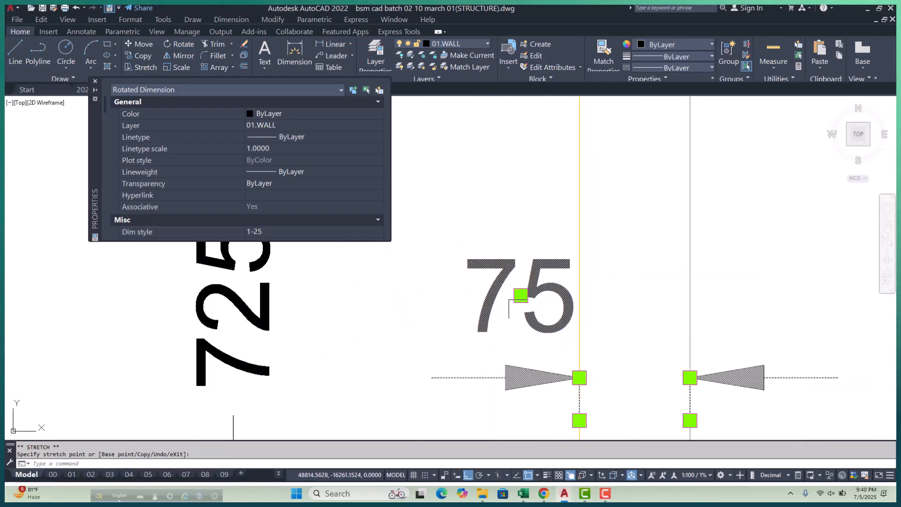
pyautogui.scroll(-1, 614, 304)
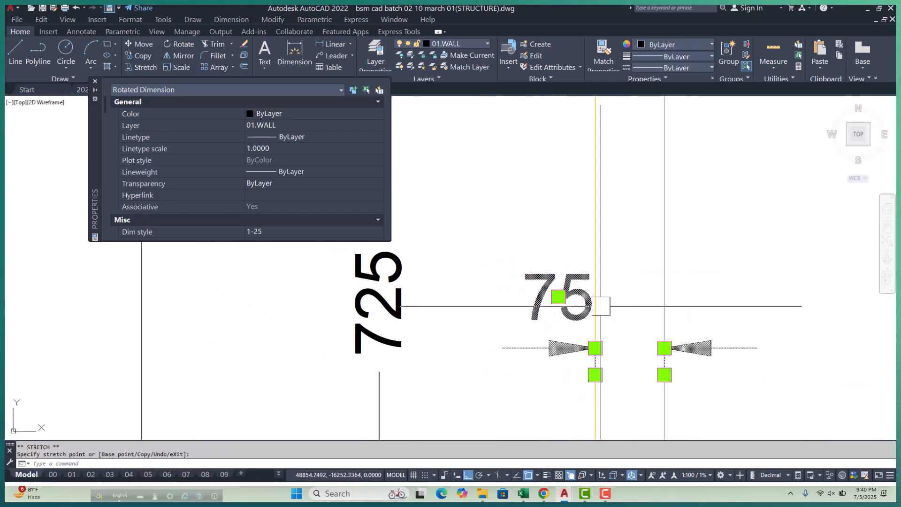
pyautogui.click(95, 80)
pyautogui.scroll(-2, 461, 383)
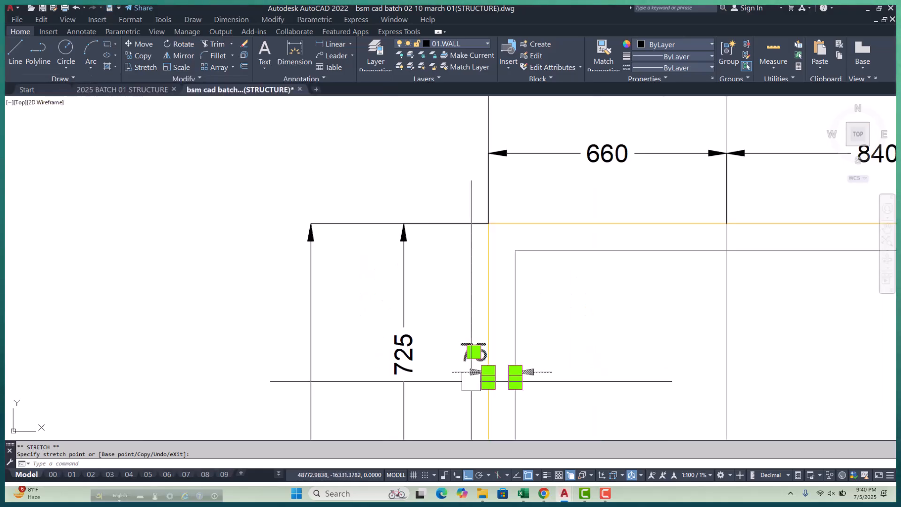
# Step: Shift the left cover dimension's text farther up and left of the footing edge so that it hangs on a leader
pyautogui.scroll(1, 497, 371)
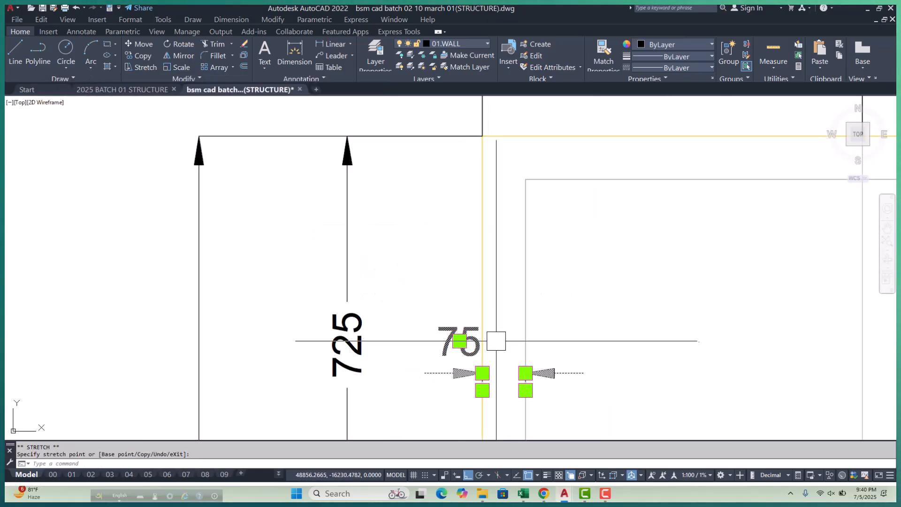
pyautogui.scroll(1, 486, 334)
pyautogui.scroll(2, 456, 315)
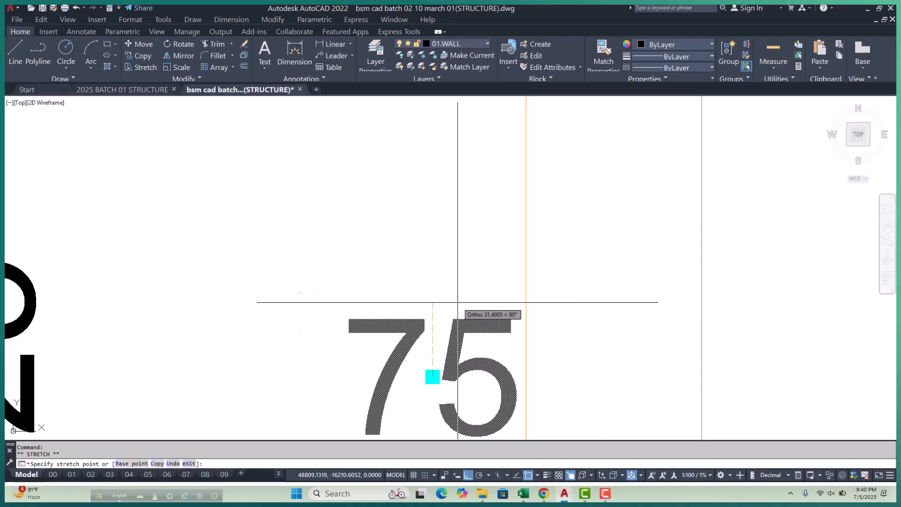
pyautogui.press('Escape')
pyautogui.press('Escape')
pyautogui.scroll(-3, 474, 339)
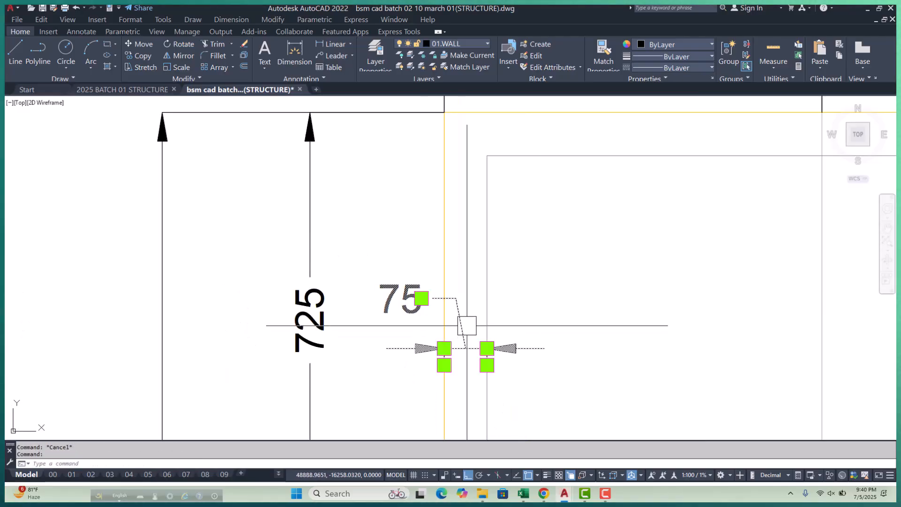
pyautogui.click(467, 325)
pyautogui.scroll(2, 460, 307)
pyautogui.click(421, 298)
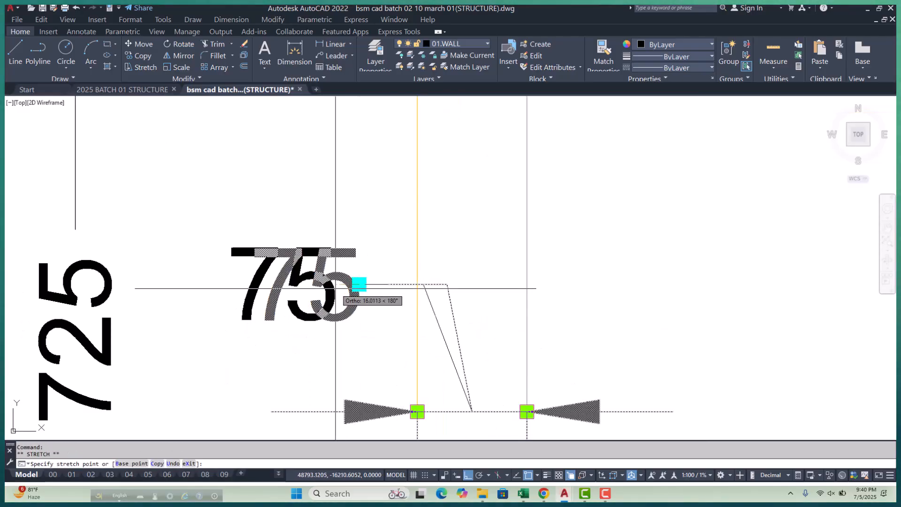
pyautogui.press('Escape')
pyautogui.press('Escape')
pyautogui.scroll(-4, 350, 296)
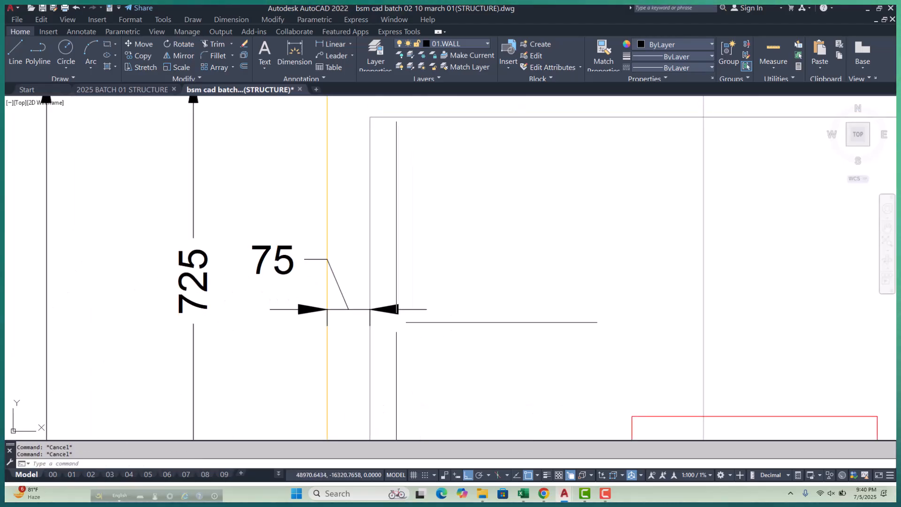
# Step: Continue the cover dimension across the footing to the inner rectangle's right edge and on to the footing's right edge
pyautogui.write('DC')
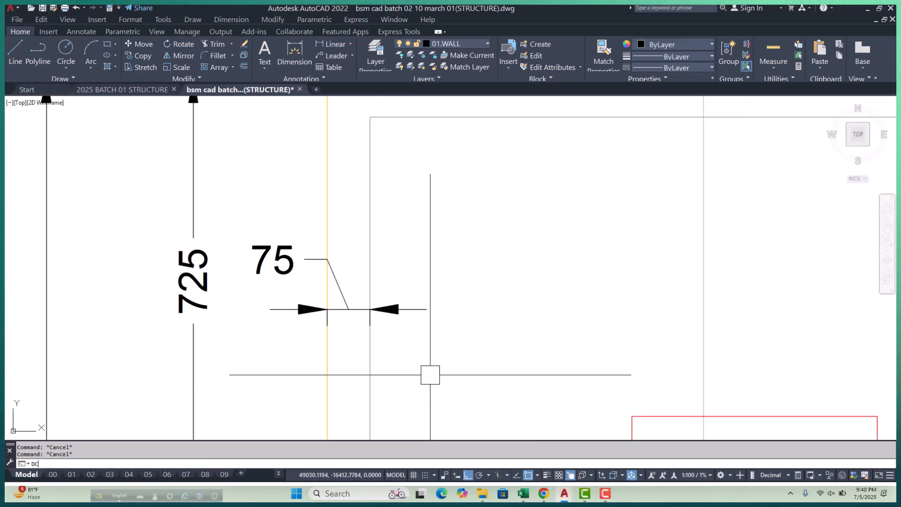
pyautogui.write('O')
pyautogui.press('Return')
pyautogui.scroll(-3, 367, 346)
pyautogui.scroll(4, 418, 348)
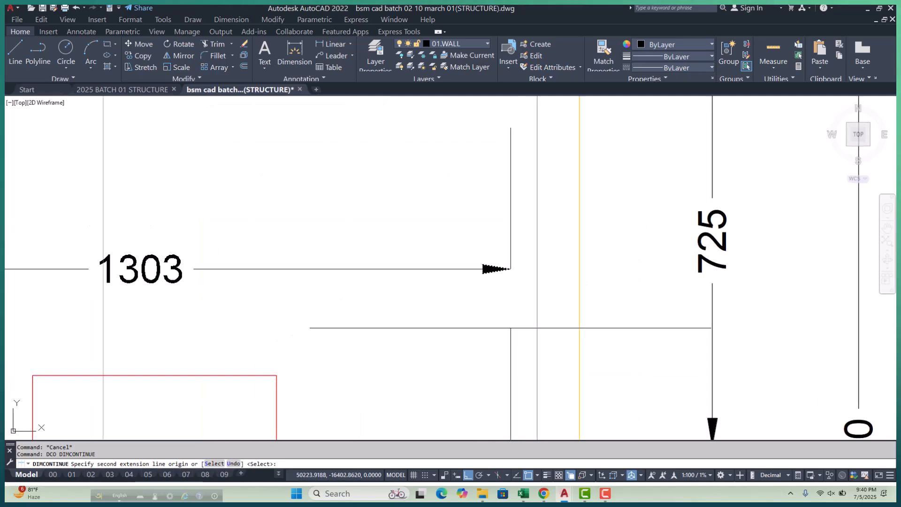
pyautogui.click(537, 328)
pyautogui.click(579, 328)
pyautogui.press('Escape')
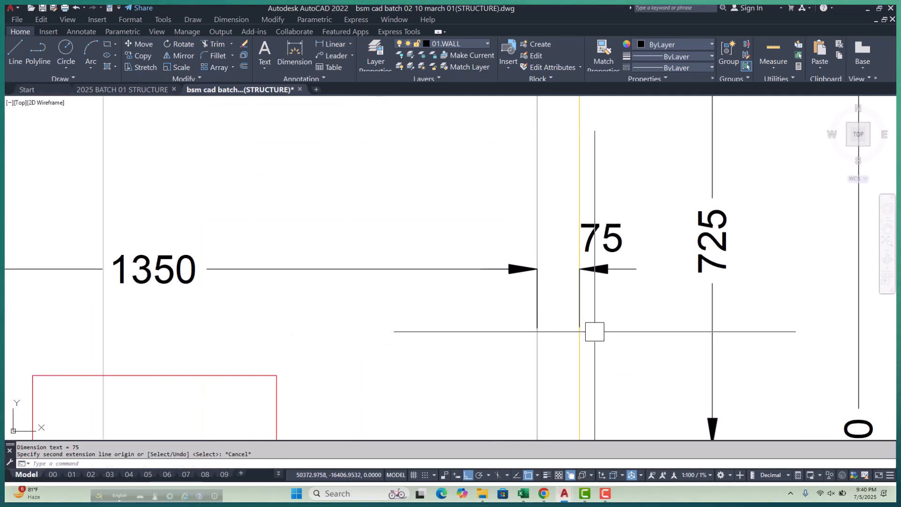
# Step: Add a vertical linear dimension for the clear cover between the footing's upper edge and the inner rectangle, near the upper-right corner
pyautogui.press('Escape')
pyautogui.press('Escape')
pyautogui.scroll(-5, 593, 331)
pyautogui.scroll(4, 504, 219)
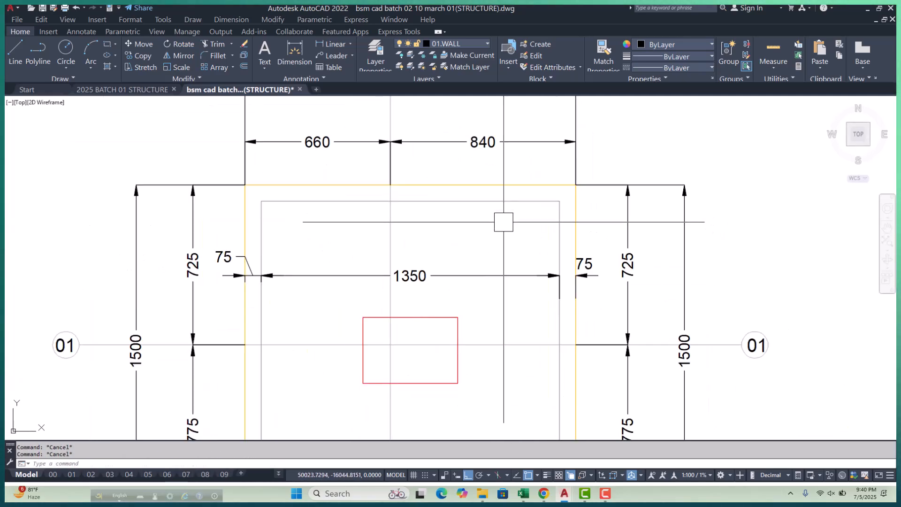
pyautogui.press('Return')
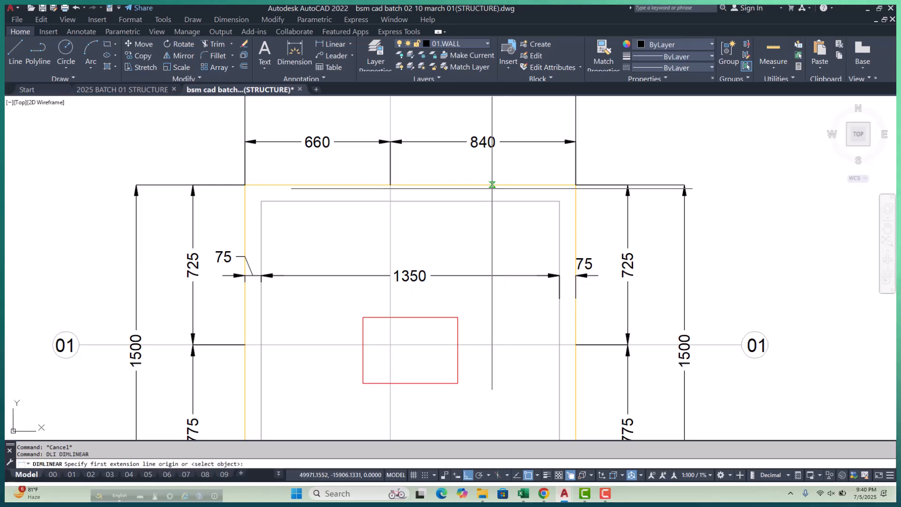
pyautogui.scroll(4, 492, 189)
pyautogui.click(446, 221)
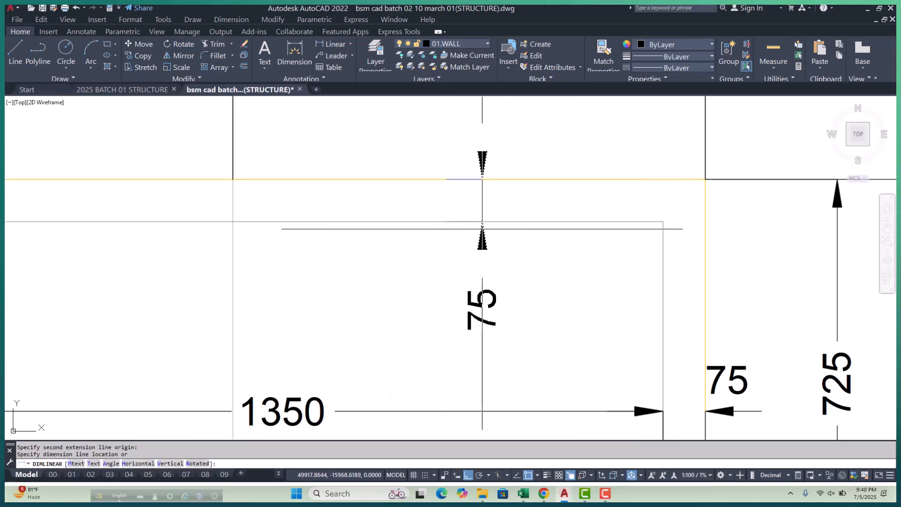
pyautogui.click(512, 231)
pyautogui.press('Escape')
pyautogui.scroll(-6, 512, 231)
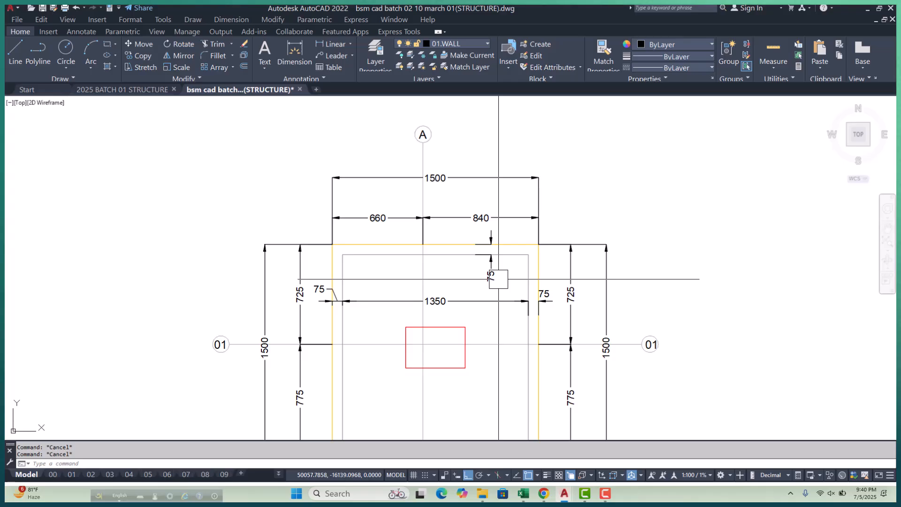
# Step: Match the left cover dimension's properties onto the new vertical cover dimension so its text hangs on a leader
pyautogui.scroll(2, 363, 280)
pyautogui.click(351, 282)
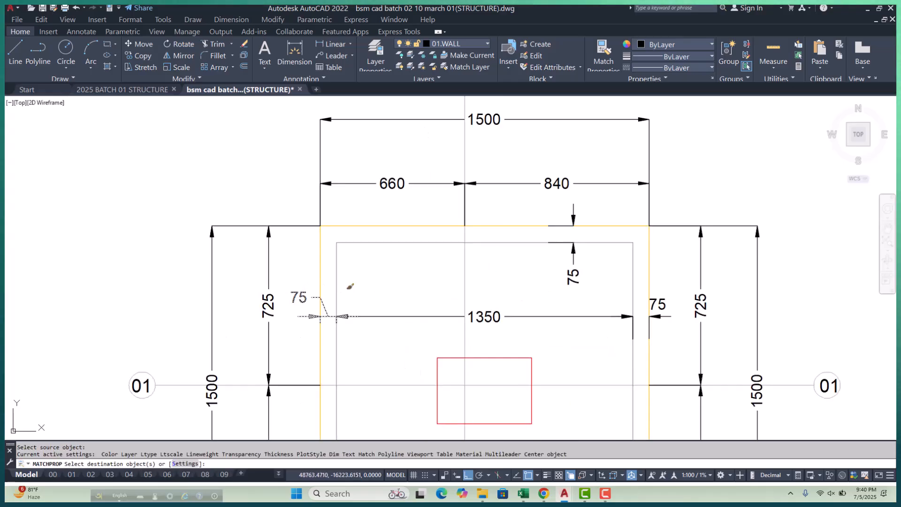
pyautogui.press('Escape')
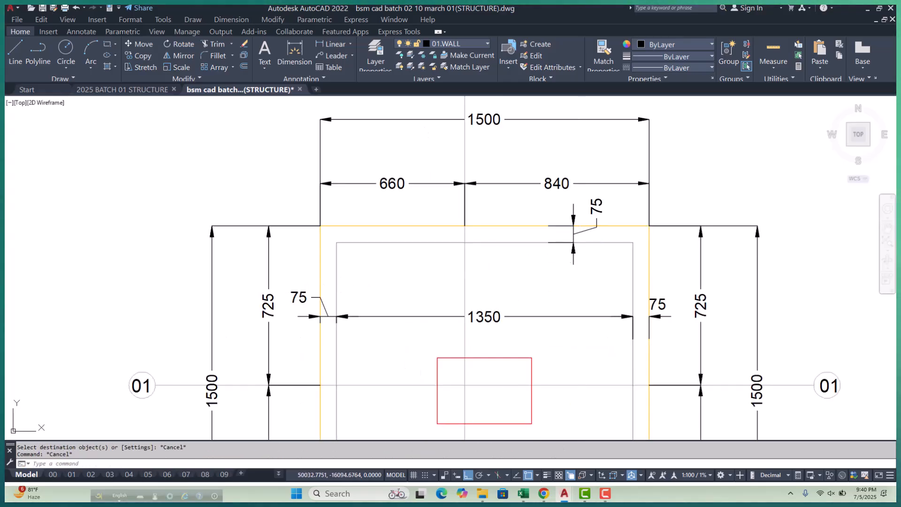
# Step: Continue the vertical cover dimension down to the inner rectangle's lower edge and on to the footing's lower edge
pyautogui.write('dco')
pyautogui.press('Return')
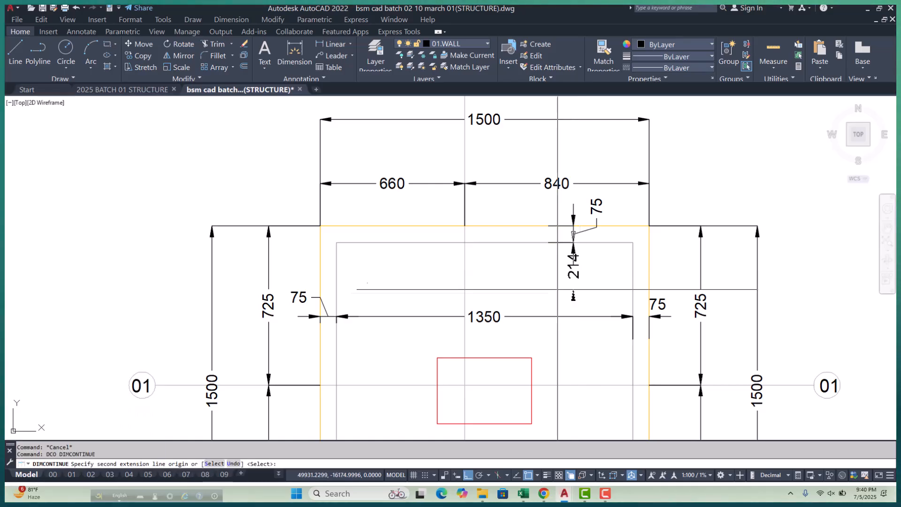
pyautogui.scroll(-4, 546, 245)
pyautogui.scroll(8, 554, 387)
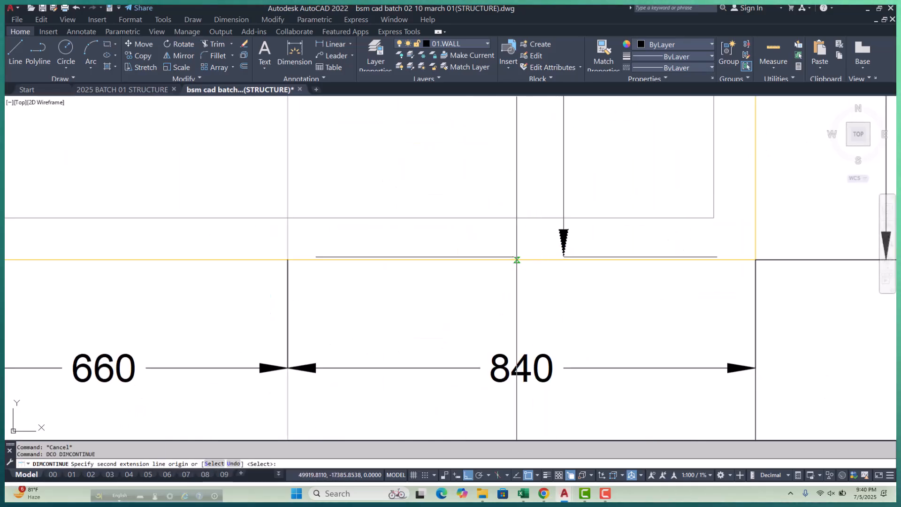
pyautogui.click(526, 260)
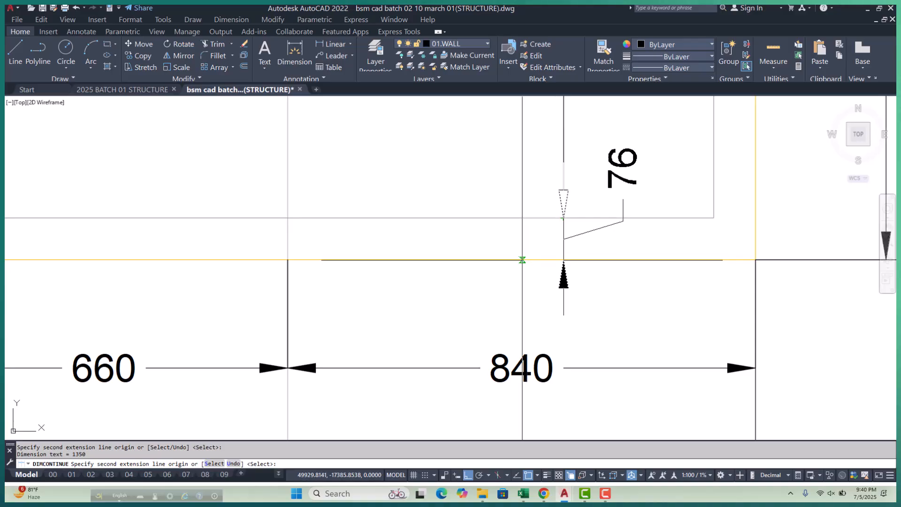
pyautogui.press('Escape')
pyautogui.scroll(-4, 518, 261)
pyautogui.scroll(-3, 538, 273)
pyautogui.scroll(7, 558, 271)
pyautogui.click(561, 238)
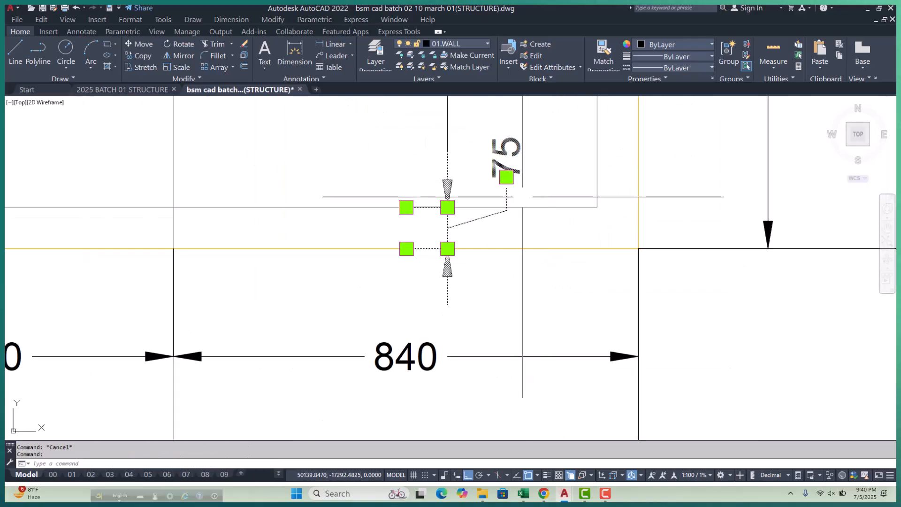
pyautogui.press('Escape')
pyautogui.scroll(-10, 509, 261)
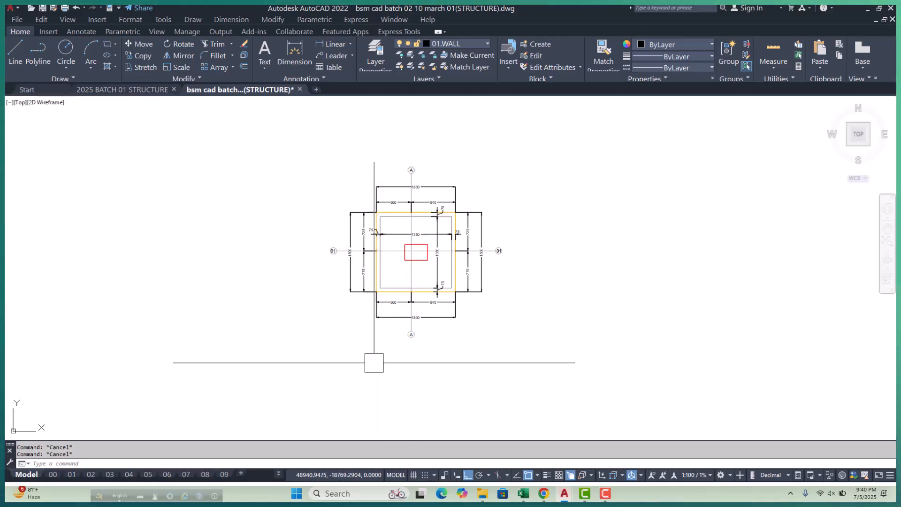
# Step: Copy the letter A from the lower grid bubble to just below and right of the bubble
pyautogui.moveTo(375, 362); pyautogui.dragTo(381, 320, button='middle')
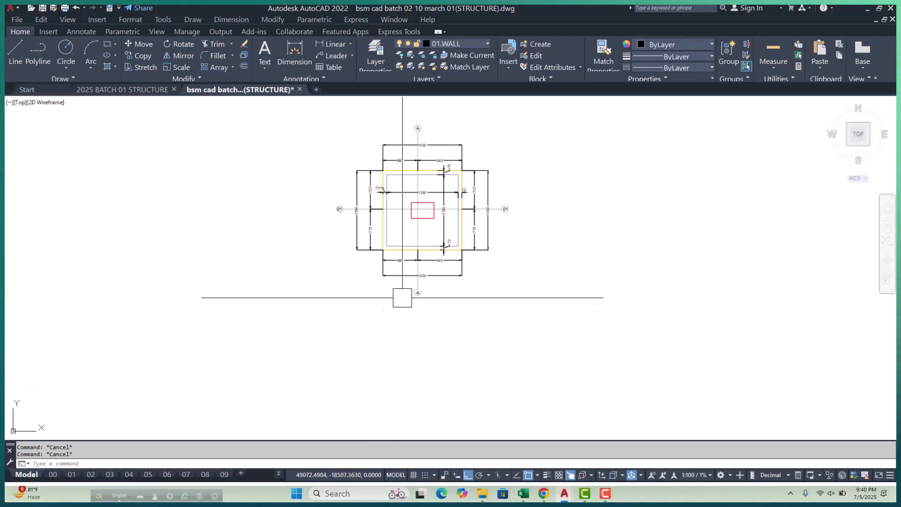
pyautogui.scroll(8, 419, 299)
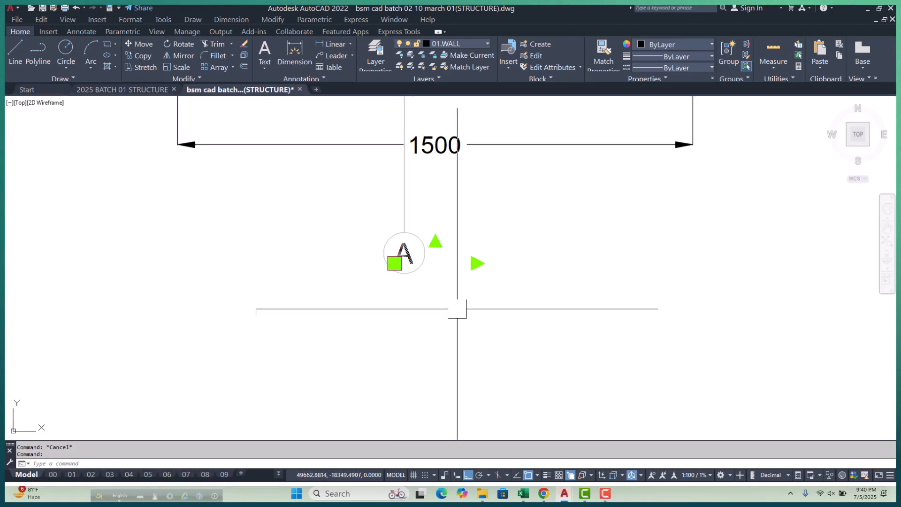
pyautogui.write('o')
pyautogui.press('space')
pyautogui.click(496, 277)
pyautogui.click(496, 318)
pyautogui.press('Escape')
pyautogui.press('Escape')
# Step: Replace the copied letter with the underlined title "PLAN OF FOOTING DETAILS F1"
pyautogui.doubleClick(411, 302)
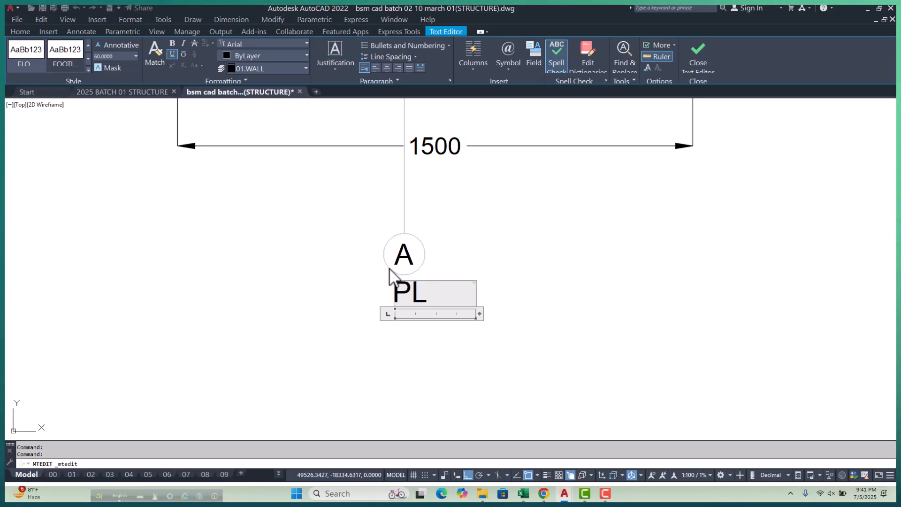
pyautogui.write('OF')
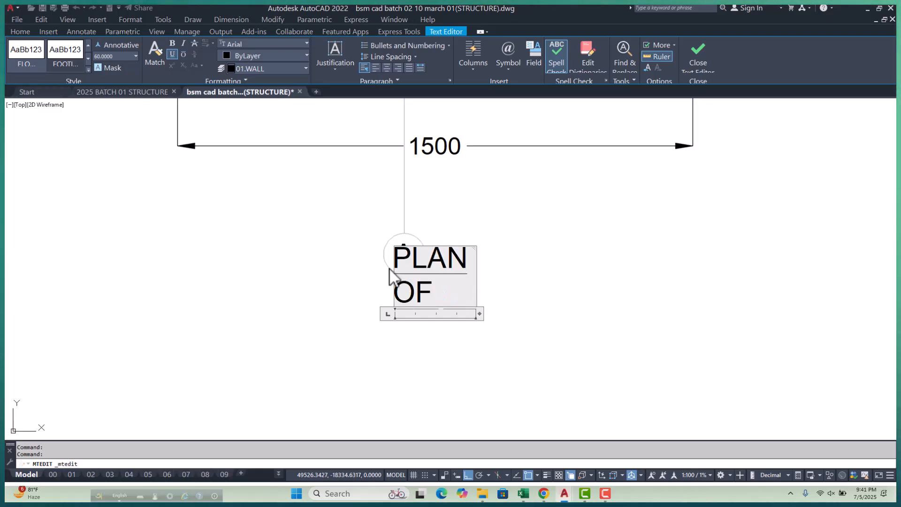
pyautogui.write(' FOO')
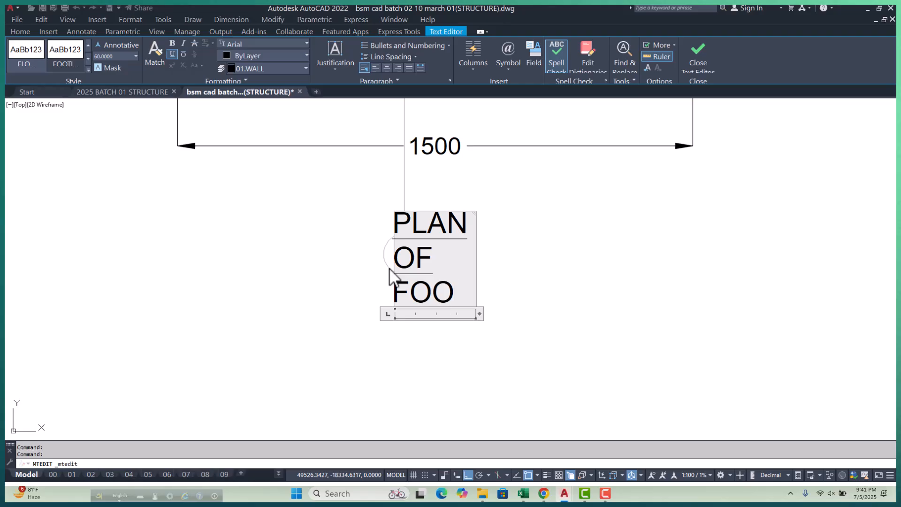
pyautogui.write('TING ')
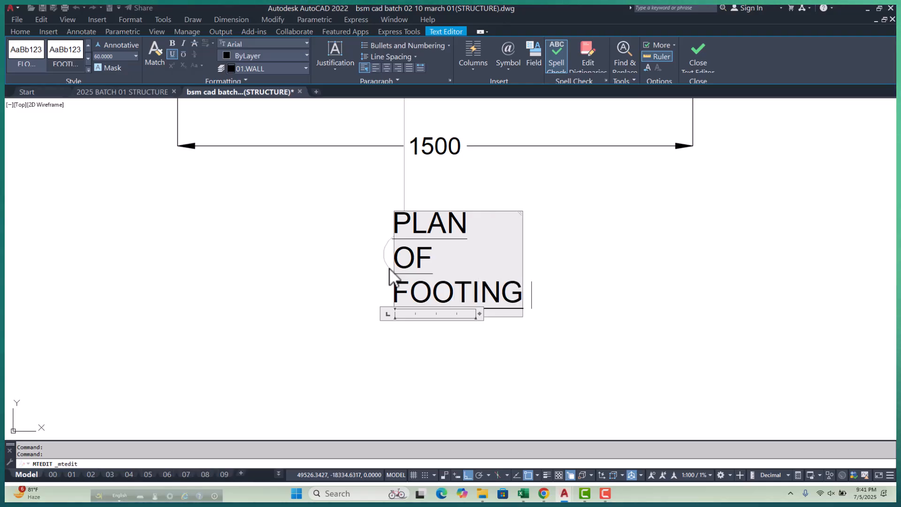
pyautogui.write('DETA')
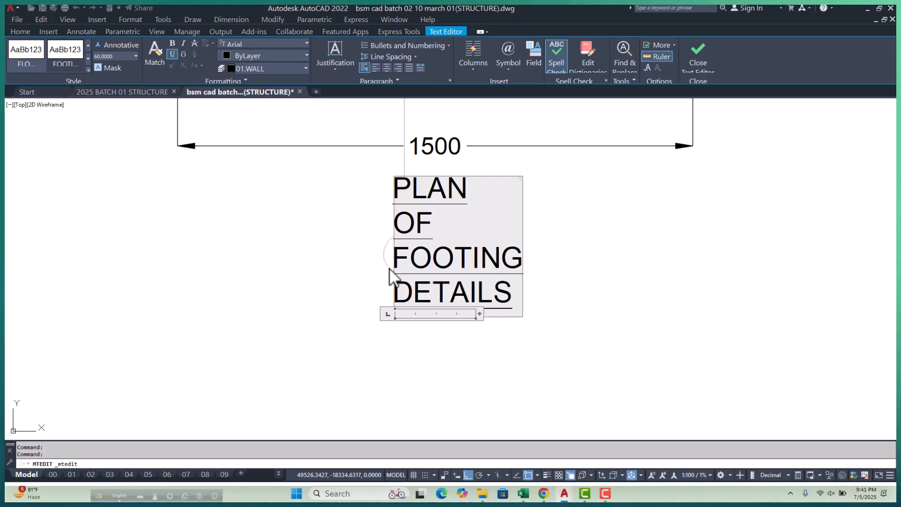
pyautogui.write('ILS')
pyautogui.press('Return')
pyautogui.write('F1')
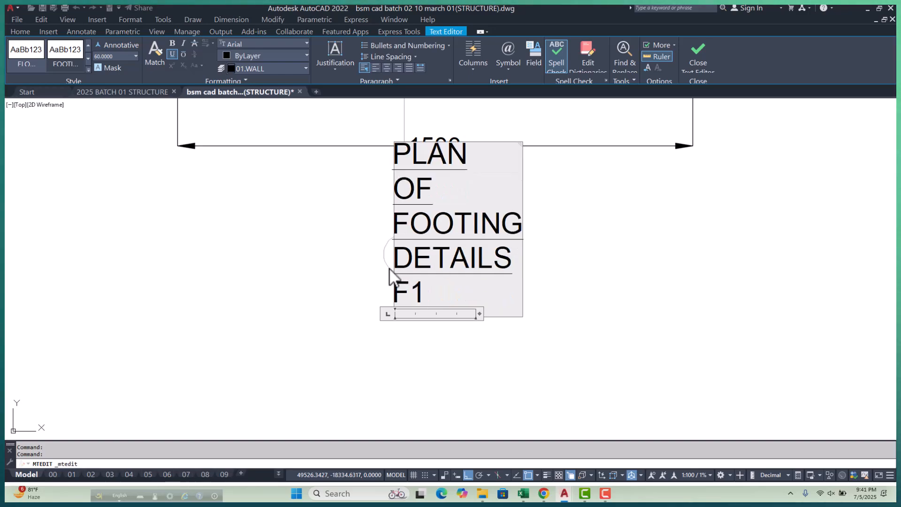
# Step: Widen the title's text frame until the title fits on one line, and finish the text edit
pyautogui.scroll(-2, 390, 269)
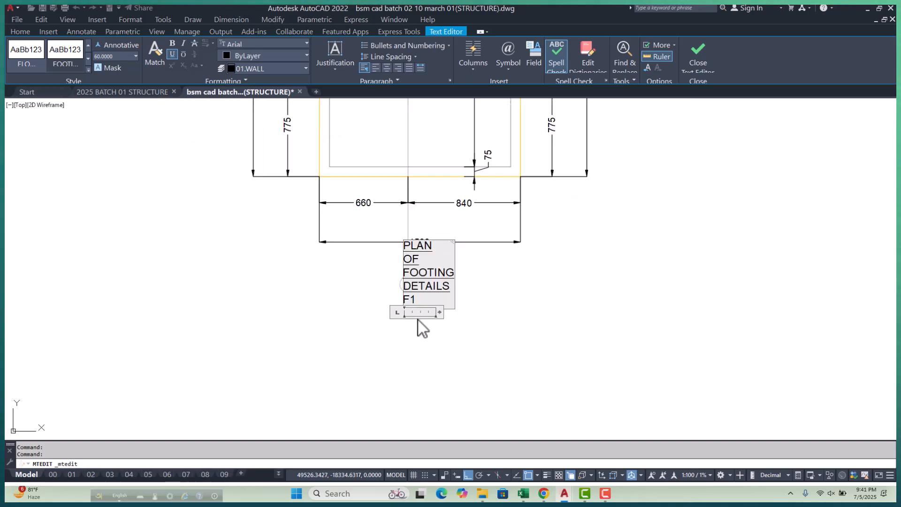
pyautogui.moveTo(459, 306); pyautogui.dragTo(727, 312)
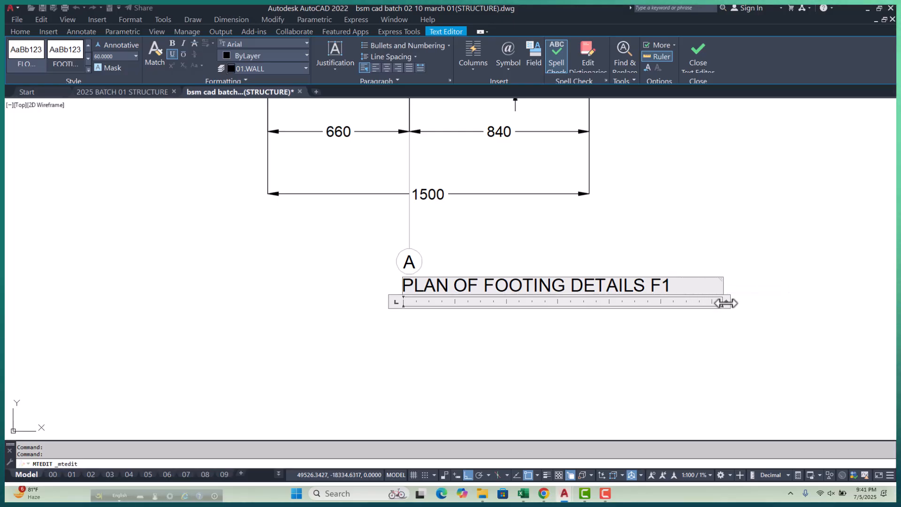
pyautogui.click(704, 336)
# Step: Move the title "PLAN OF FOOTING DETAILS F1" left so it sits centred beneath the footing plan and its lower A bubble
pyautogui.scroll(-2, 491, 263)
pyautogui.scroll(2, 488, 268)
pyautogui.click(488, 274)
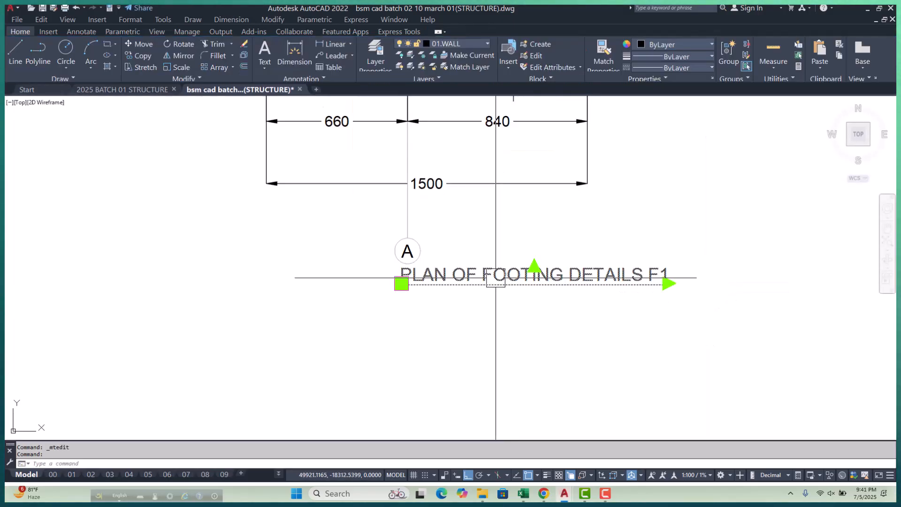
pyautogui.press('space')
pyautogui.click(632, 336)
pyautogui.click(515, 342)
pyautogui.scroll(-6, 302, 284)
pyautogui.press('Escape')
pyautogui.press('Escape')
pyautogui.moveTo(392, 298); pyautogui.dragTo(373, 309, button='middle')
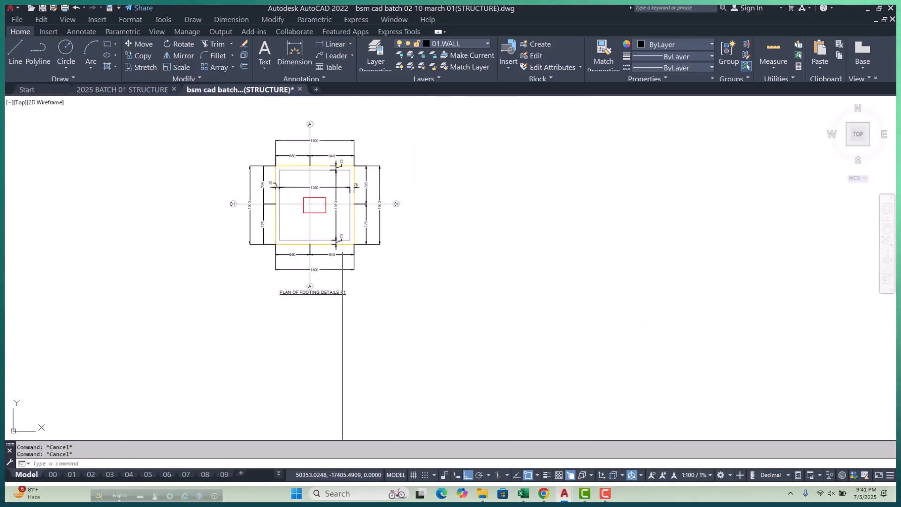
# Step: Copy the complete footing plan with its dimensions, grid bubbles and title about 4242 mm horizontally to the right
pyautogui.scroll(2, 313, 227)
pyautogui.scroll(-4, 321, 244)
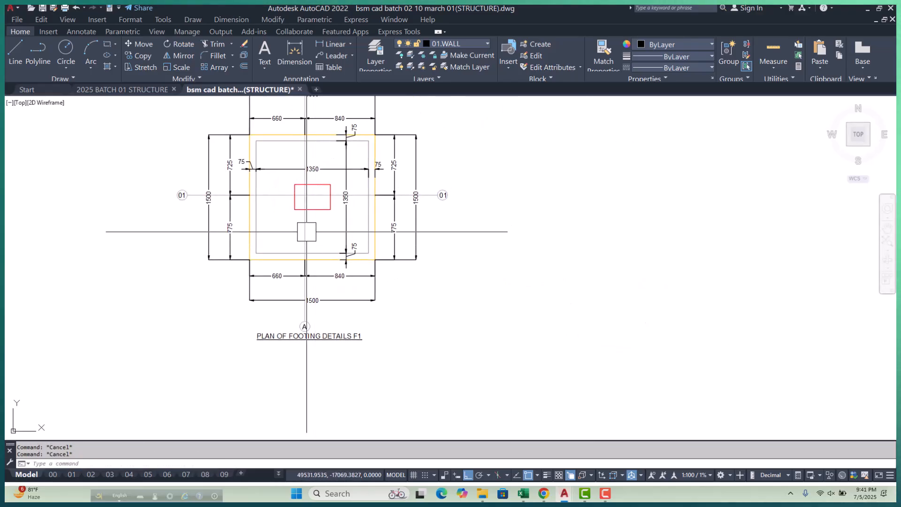
pyautogui.click(390, 147)
pyautogui.click(199, 316)
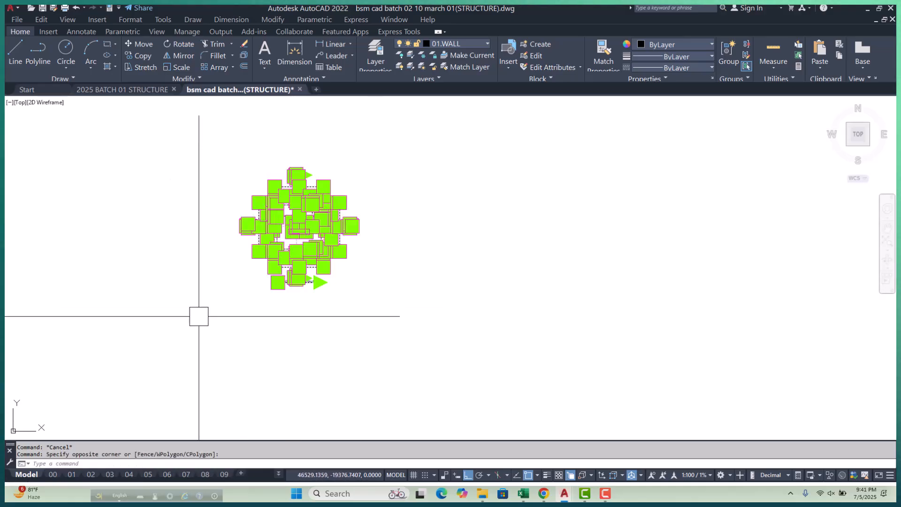
pyautogui.write('c')
pyautogui.write('o')
pyautogui.press('Return')
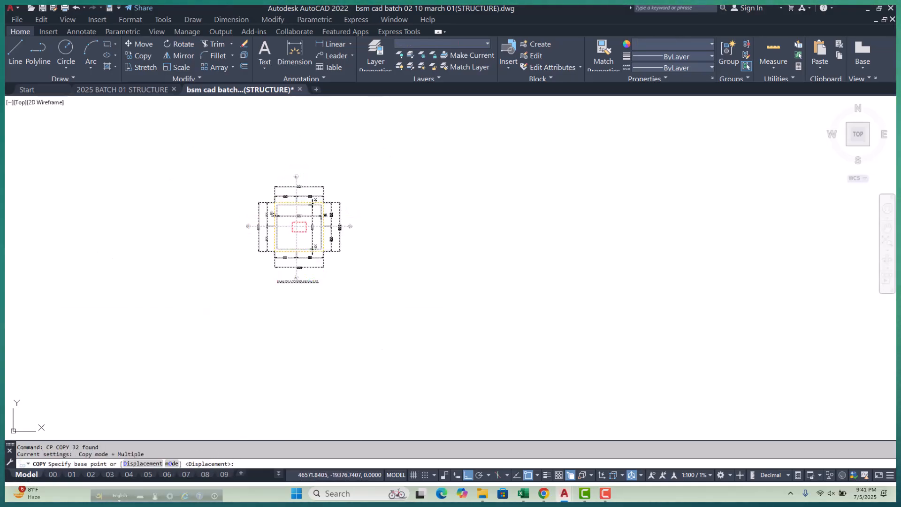
pyautogui.click(252, 320)
pyautogui.click(392, 320)
pyautogui.press('Escape')
pyautogui.press('Escape')
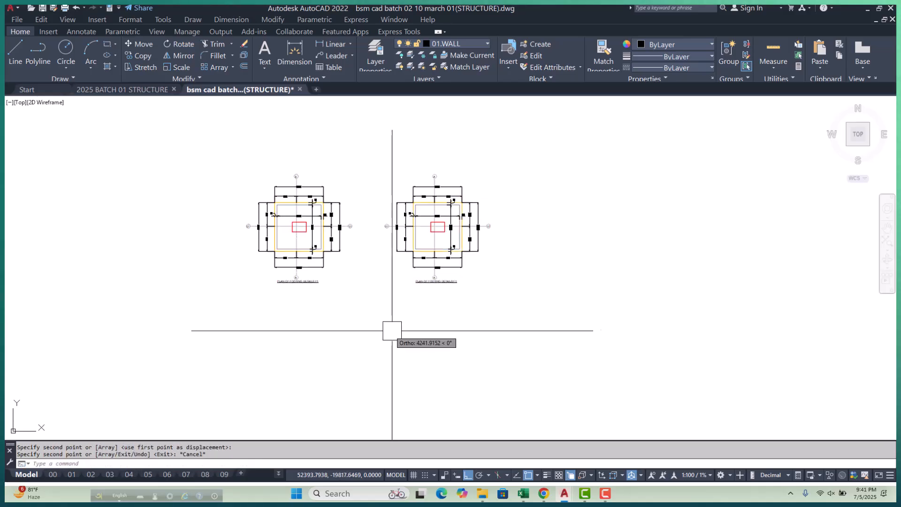
# Step: Replace the word "FOOTING" with "REINFORCEMENT" in the title of the copied plan
pyautogui.scroll(4, 426, 274)
pyautogui.scroll(3, 453, 291)
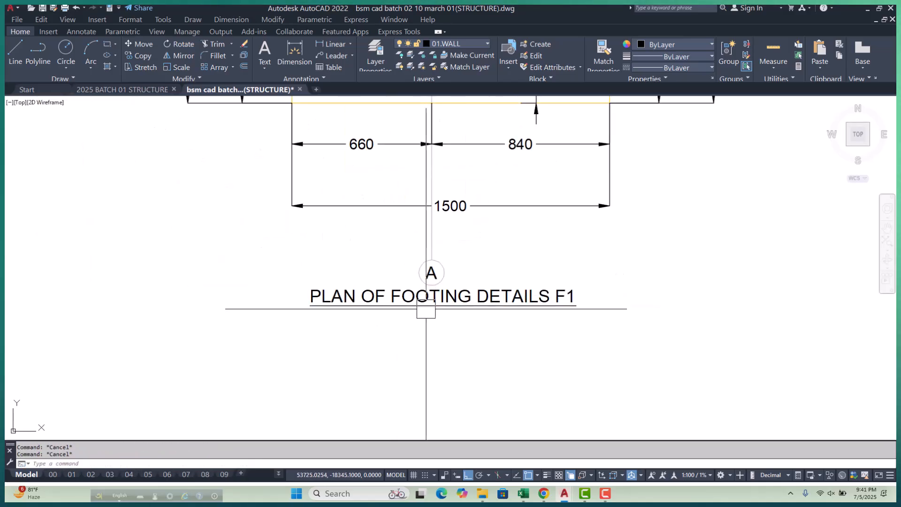
pyautogui.doubleClick(428, 302)
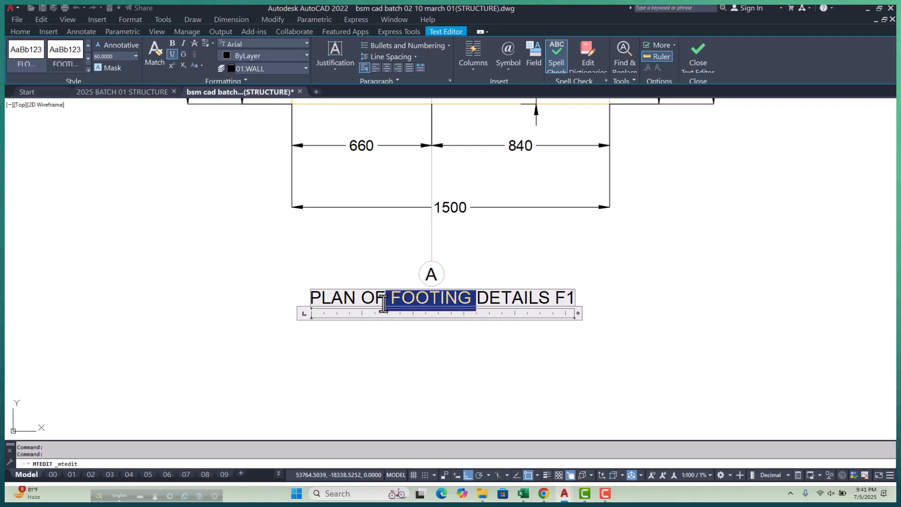
pyautogui.write('RE')
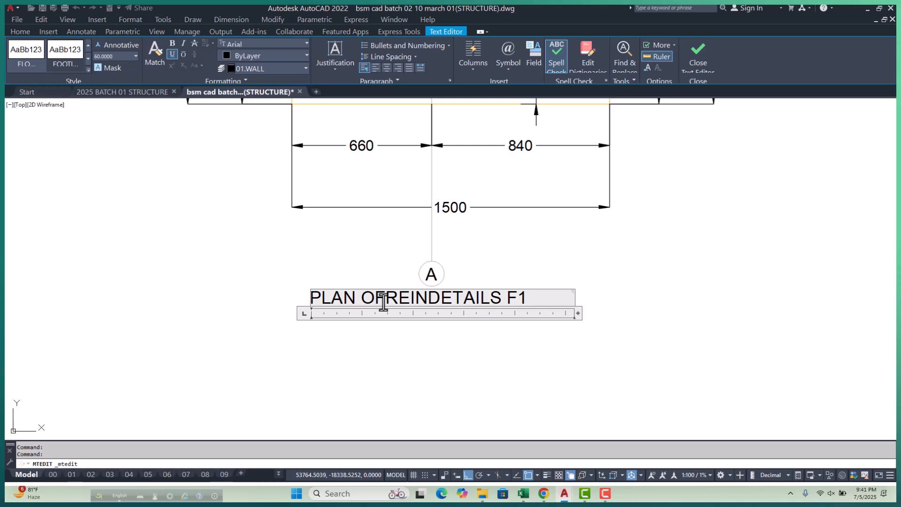
pyautogui.write('INFOR')
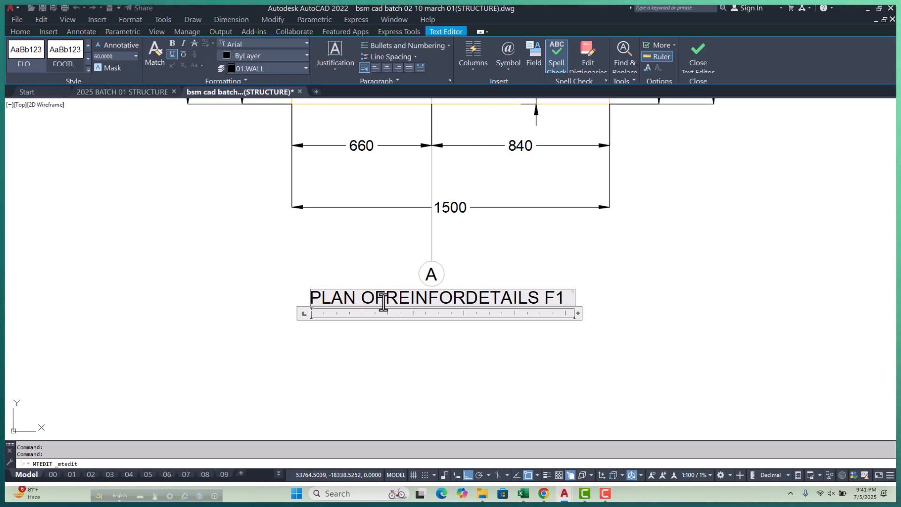
pyautogui.write('CEMENT')
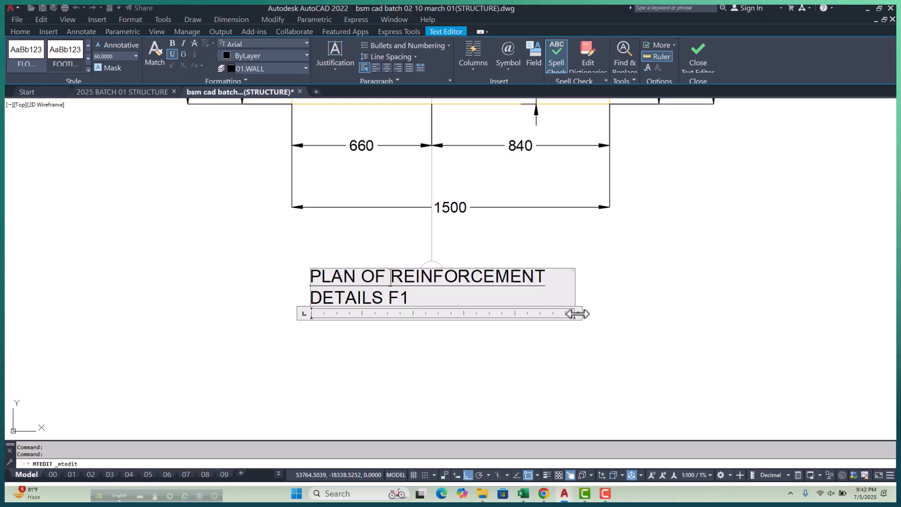
# Step: Widen the copied title's text frame, put "DETAILS F1" on a second line and finish the text edit
pyautogui.moveTo(577, 313); pyautogui.dragTo(636, 318)
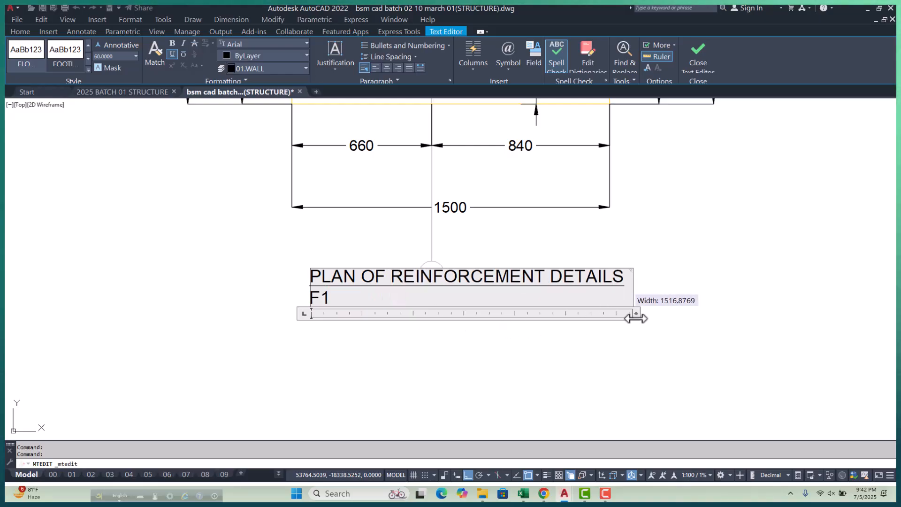
pyautogui.click(546, 277)
pyautogui.press('Return')
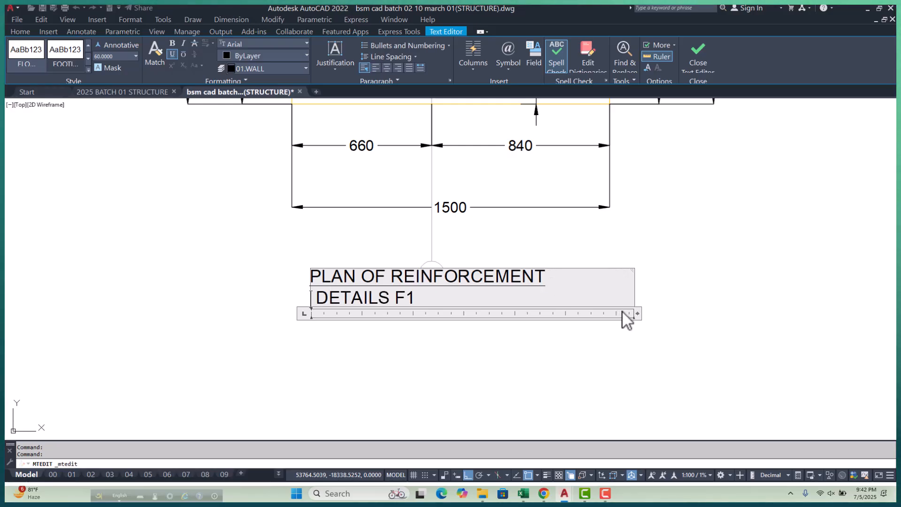
pyautogui.doubleClick(638, 314)
pyautogui.click(657, 303)
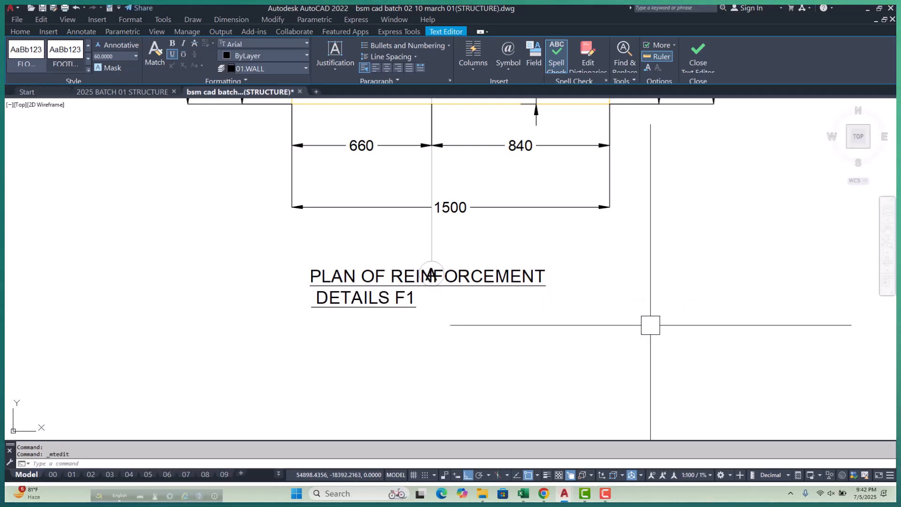
# Step: Move the two-line title "PLAN OF REINFORCEMENT DETAILS F1" down so it sits clear below the lower A bubble
pyautogui.click(353, 292)
pyautogui.write('m')
pyautogui.press('space')
pyautogui.click(458, 364)
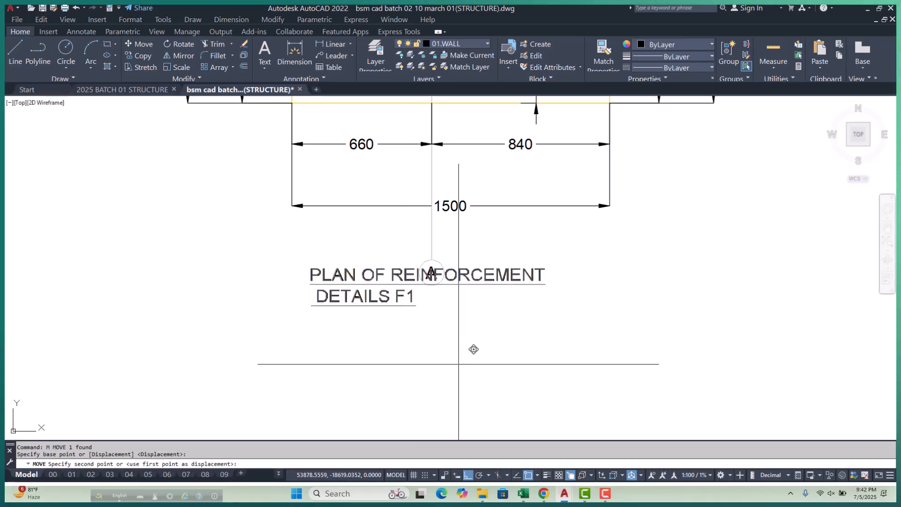
pyautogui.click(457, 378)
pyautogui.press('Escape')
pyautogui.scroll(-3, 315, 315)
pyautogui.press('Escape')
pyautogui.scroll(1, 340, 320)
pyautogui.click(322, 323)
pyautogui.write('m')
pyautogui.press('space')
pyautogui.click(384, 355)
pyautogui.click(384, 360)
pyautogui.press('Escape')
# Step: Look up the F1 bar size and spacing in the reinforcement column of the footing schedule
pyautogui.scroll(-5, 340, 348)
pyautogui.press('Escape')
pyautogui.scroll(-2, 337, 337)
pyautogui.scroll(7, 318, 239)
pyautogui.scroll(-1, 318, 240)
pyautogui.scroll(4, 442, 244)
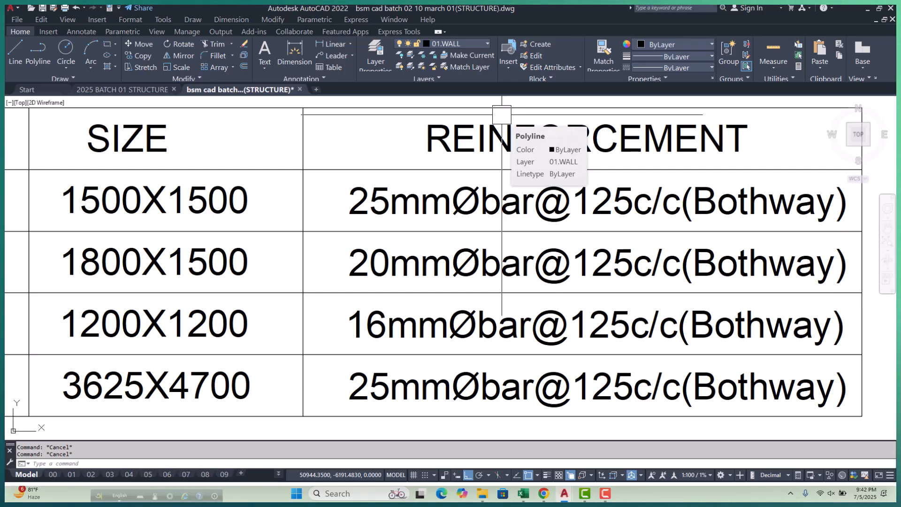
pyautogui.scroll(-3, 493, 114)
pyautogui.scroll(-7, 261, 261)
# Step: Erase the 75 mm cover dimensions at the left and right edges of the reinforcement plan
pyautogui.scroll(8, 316, 296)
pyautogui.scroll(10, 425, 241)
pyautogui.click(346, 207)
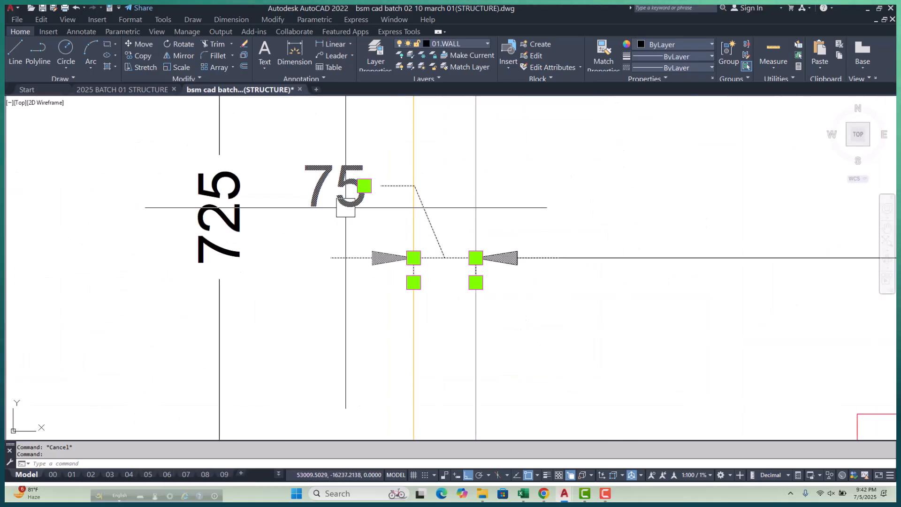
pyautogui.press('Return')
pyautogui.scroll(-5, 346, 207)
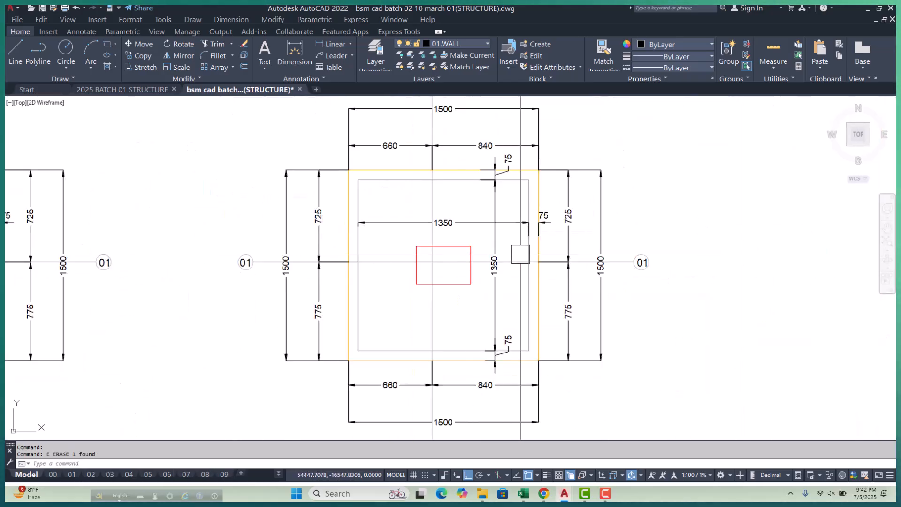
pyautogui.scroll(4, 534, 221)
pyautogui.click(521, 206)
pyautogui.press('Return')
pyautogui.scroll(-4, 505, 244)
# Step: Erase the 75 mm cover dimensions at the top and bottom edges of the reinforcement plan
pyautogui.scroll(6, 475, 206)
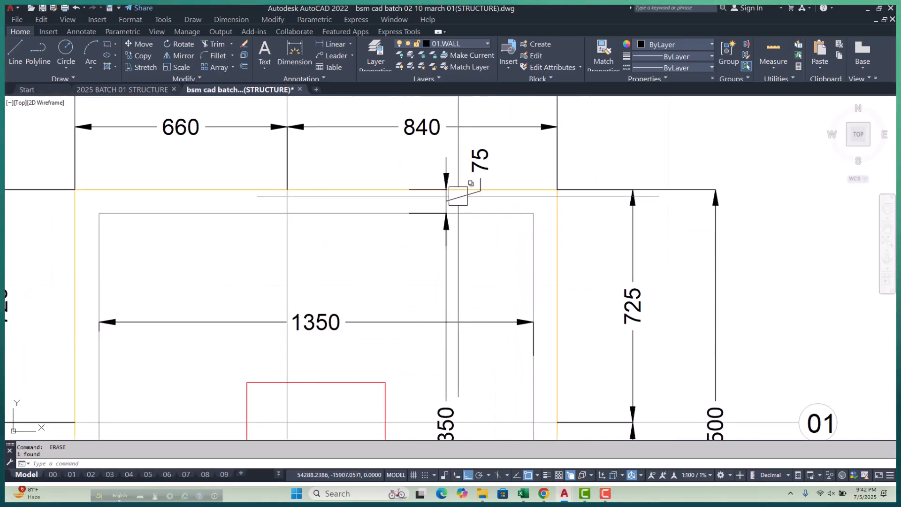
pyautogui.click(460, 196)
pyautogui.press('Return')
pyautogui.scroll(-2, 460, 196)
pyautogui.scroll(-3, 460, 301)
pyautogui.scroll(6, 461, 316)
pyautogui.click(495, 244)
pyautogui.press('Return')
pyautogui.scroll(-6, 468, 315)
pyautogui.moveTo(479, 286); pyautogui.dragTo(484, 307, button='middle')
pyautogui.press('Escape')
pyautogui.press('Escape')
# Step: Draw a horizontal polyline across the full width of the inner square, between its 1350 dimension and the column
pyautogui.scroll(4, 388, 199)
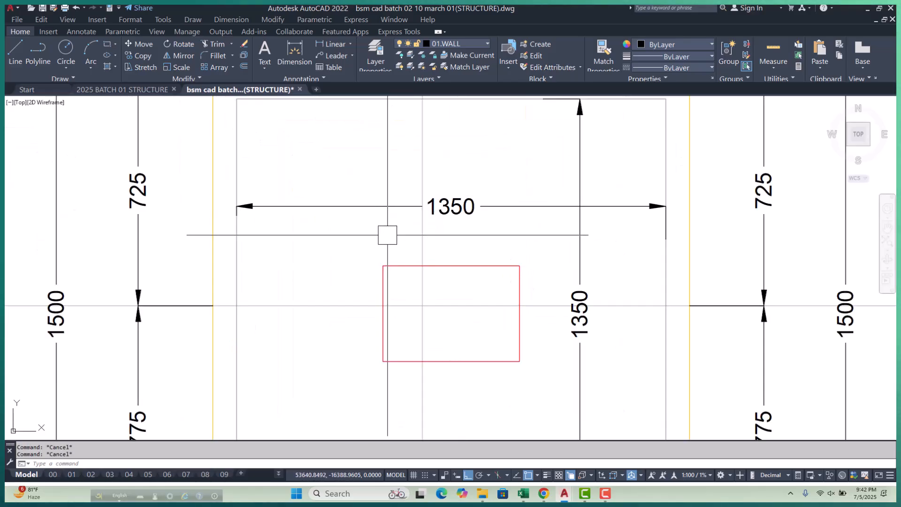
pyautogui.scroll(-3, 387, 235)
pyautogui.scroll(3, 267, 235)
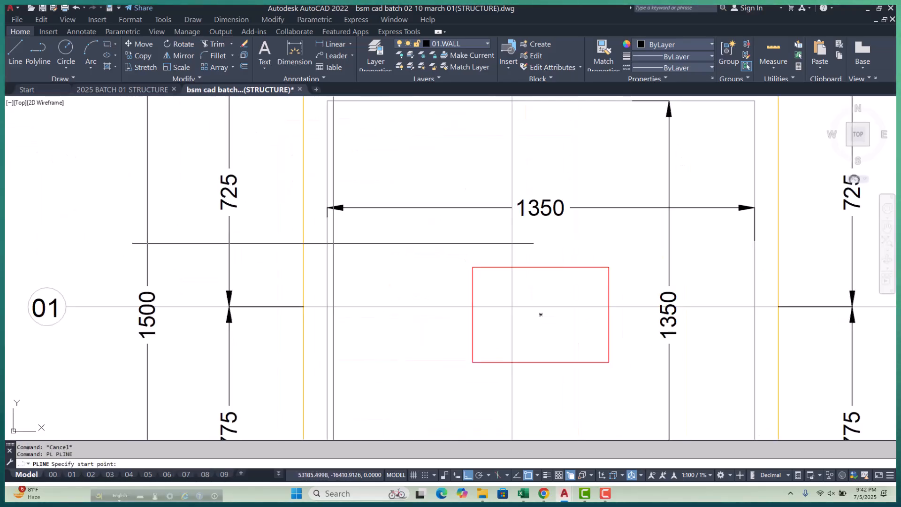
pyautogui.click(327, 244)
pyautogui.click(755, 244)
pyautogui.press('Escape')
pyautogui.press('Escape')
# Step: Recheck the F1 centre-to-centre bar spacing in the footing schedule and return to the reinforcement plan
pyautogui.scroll(-2, 412, 221)
pyautogui.scroll(2, 430, 255)
pyautogui.scroll(-8, 430, 255)
pyautogui.scroll(12, 443, 281)
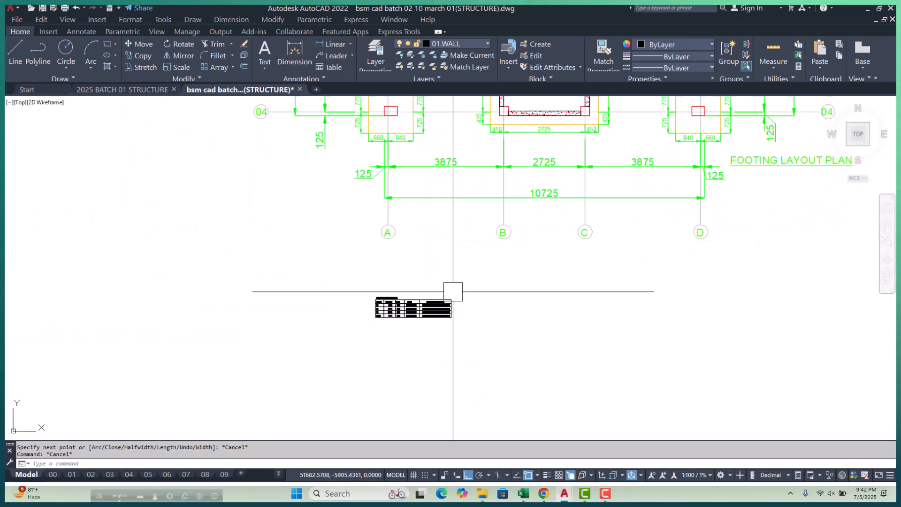
pyautogui.scroll(-8, 391, 302)
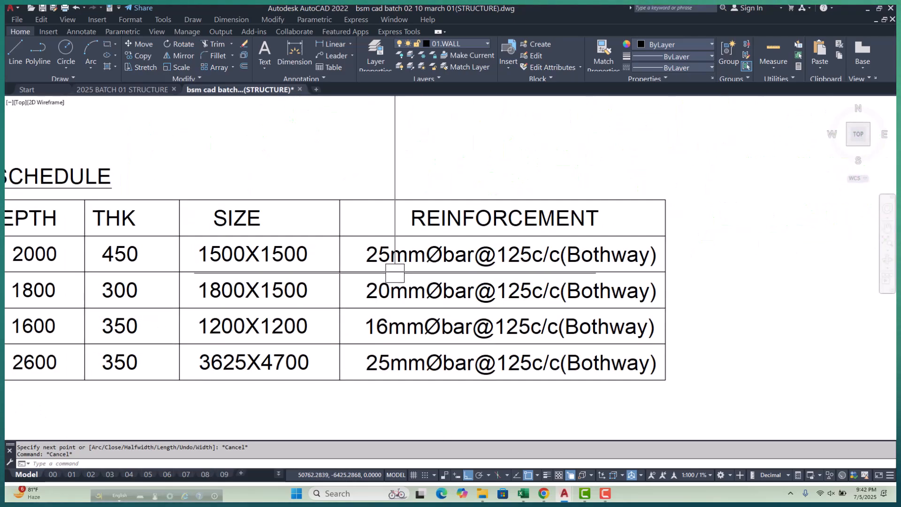
pyautogui.scroll(5, 473, 293)
pyautogui.scroll(6, 473, 293)
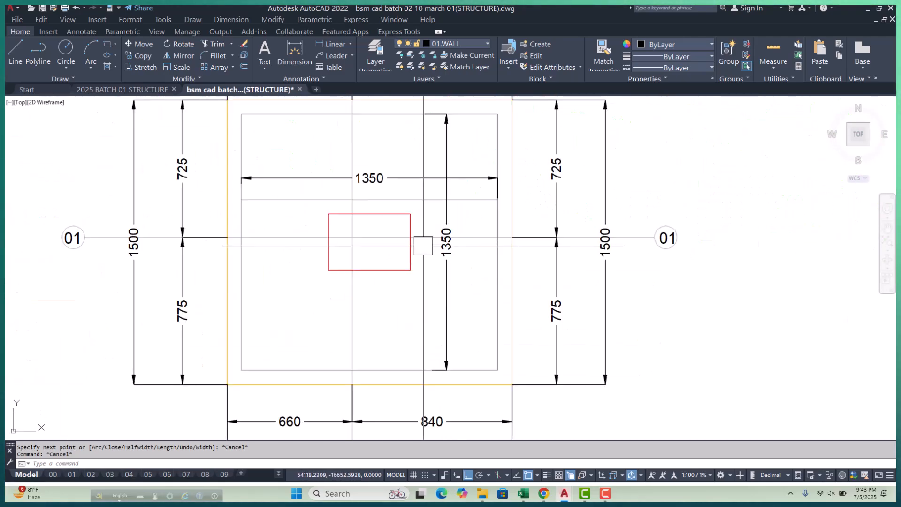
# Step: Offset the horizontal bar line upward by 125 mm
pyautogui.write('o')
pyautogui.press('Return')
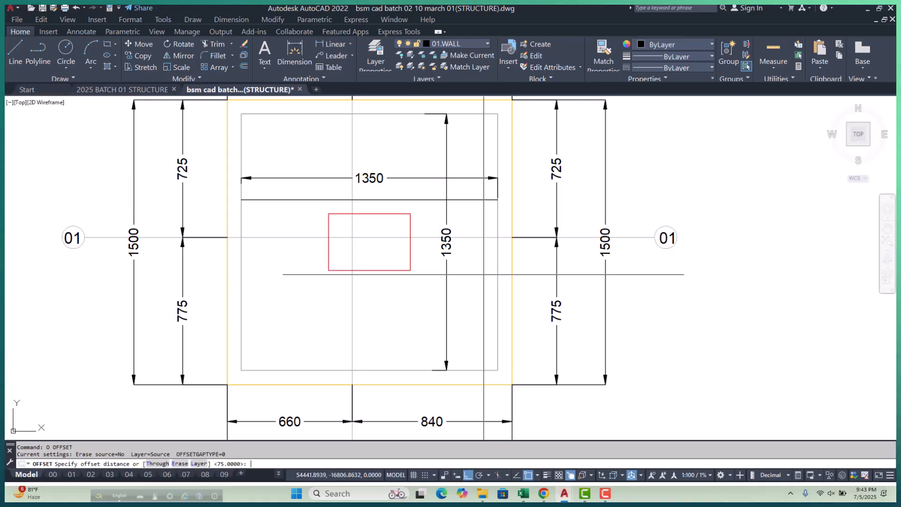
pyautogui.write('125')
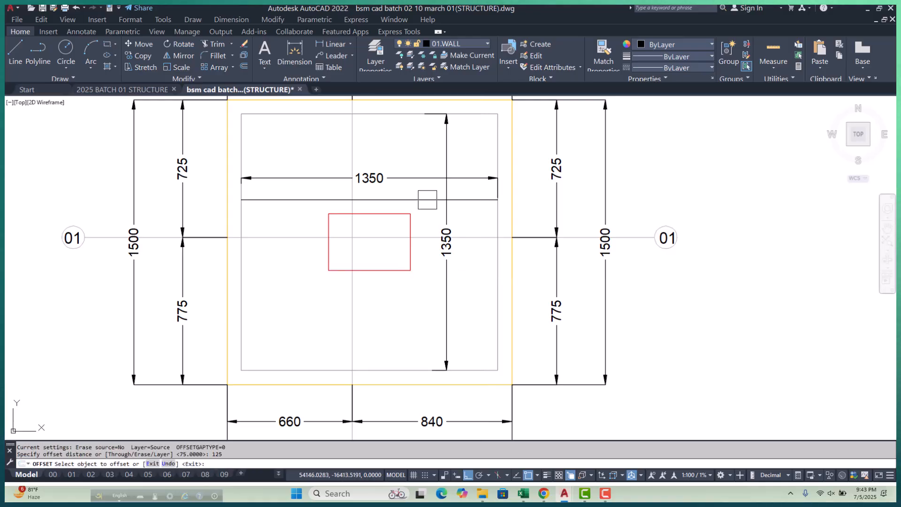
pyautogui.scroll(4, 416, 203)
pyautogui.press('Return')
pyautogui.press('Escape')
pyautogui.scroll(-4, 318, 201)
# Step: Move both horizontal bar lines straight up so they lie above the inner square's horizontal 1350 dimension
pyautogui.scroll(5, 282, 164)
pyautogui.scroll(-1, 283, 178)
pyautogui.click(306, 280)
pyautogui.scroll(-2, 240, 244)
pyautogui.write('m')
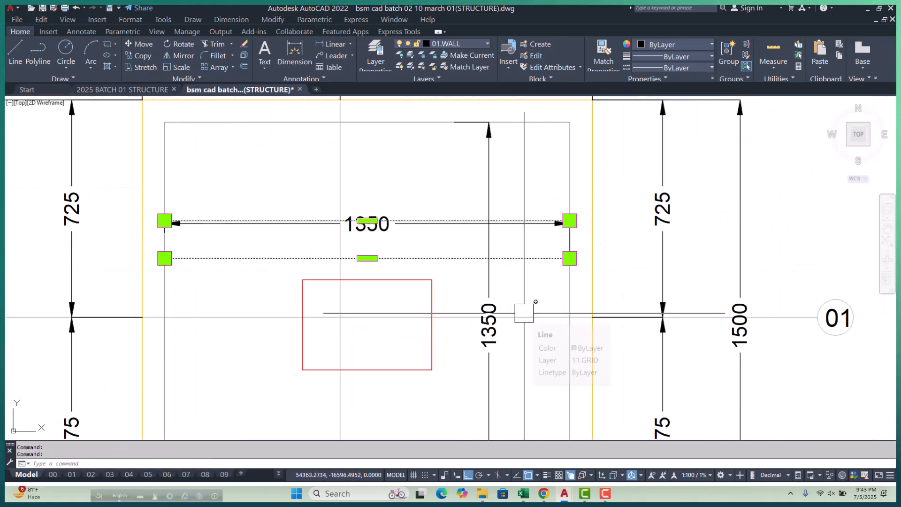
pyautogui.press('Return')
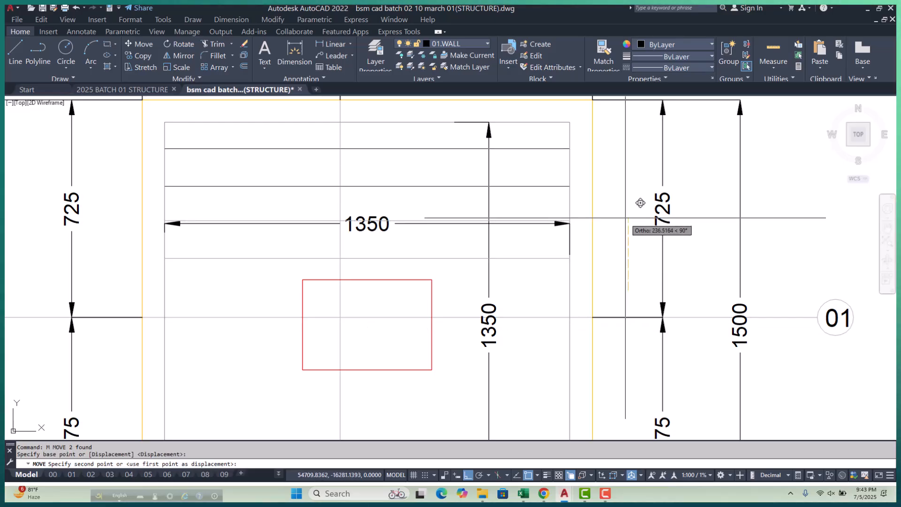
pyautogui.scroll(-3, 448, 157)
pyautogui.press('Escape')
pyautogui.press('Escape')
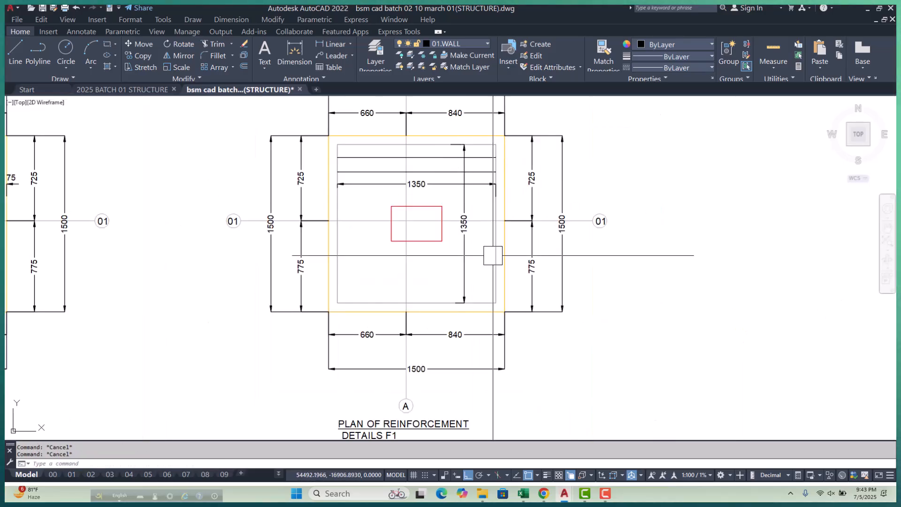
# Step: Draw a vertical polyline from the top to the bottom edge of the inner square, near its left side
pyautogui.scroll(4, 375, 134)
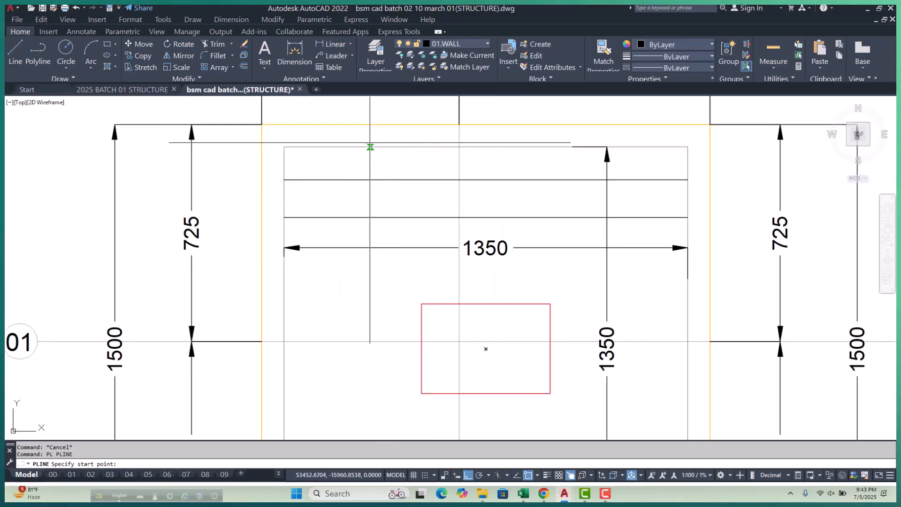
pyautogui.click(342, 145)
pyautogui.scroll(-6, 342, 146)
pyautogui.scroll(6, 366, 251)
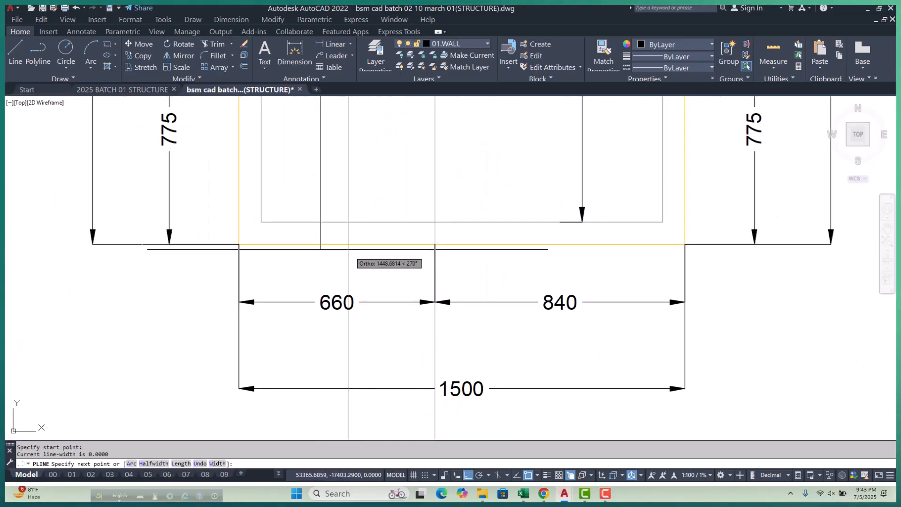
pyautogui.press('Escape')
pyautogui.press('Escape')
pyautogui.scroll(-4, 376, 263)
pyautogui.scroll(4, 377, 263)
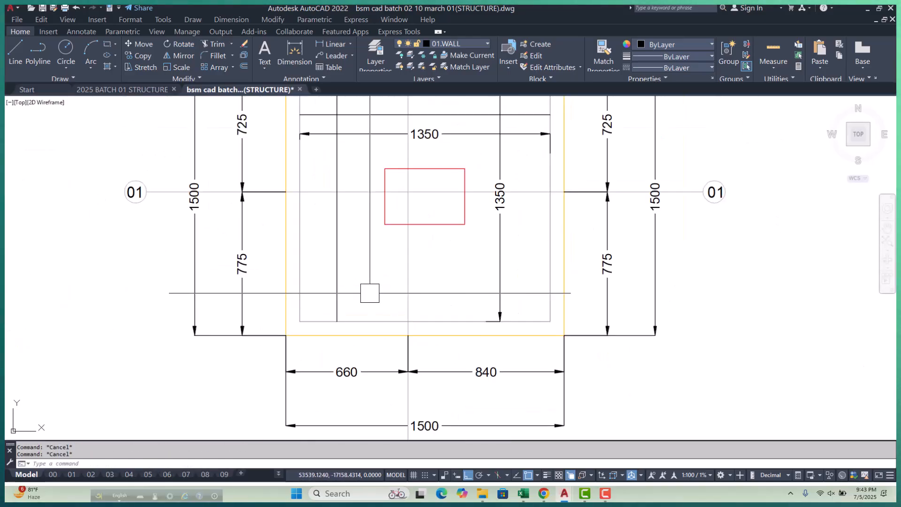
# Step: Offset the vertical bar line 125 mm to the right
pyautogui.press('Escape')
pyautogui.write('o')
pyautogui.write('125')
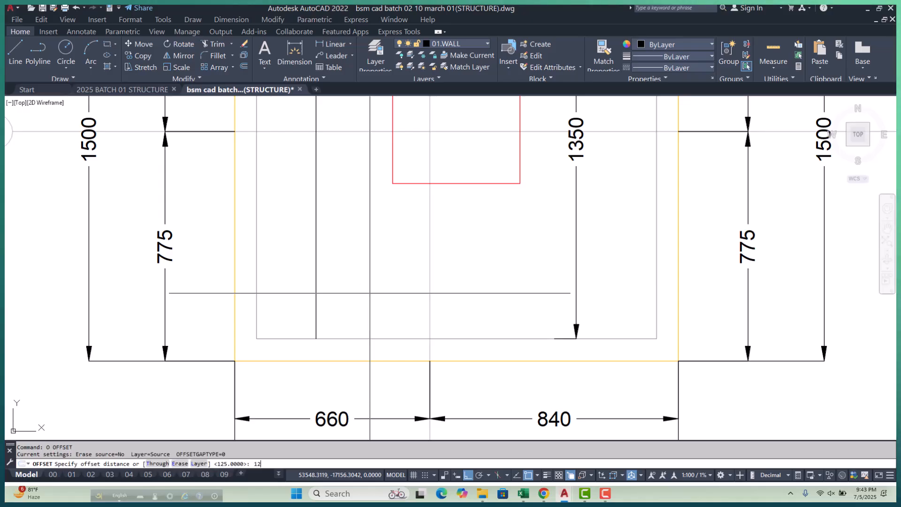
pyautogui.press('Return')
pyautogui.click(315, 269)
pyautogui.press('Escape')
pyautogui.press('Escape')
pyautogui.scroll(-5, 382, 311)
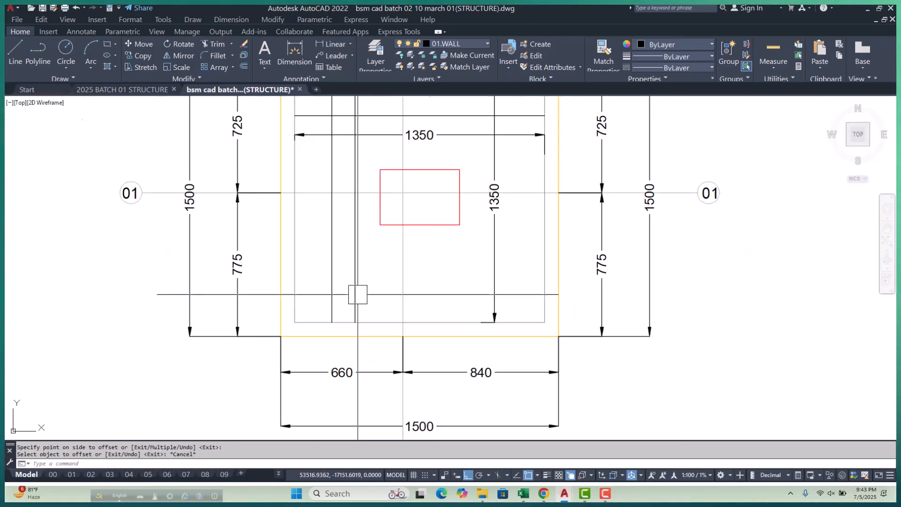
pyautogui.scroll(6, 352, 217)
pyautogui.click(368, 155)
pyautogui.click(271, 196)
pyautogui.moveTo(376, 120); pyautogui.dragTo(341, 210, button='middle')
pyautogui.click(342, 213)
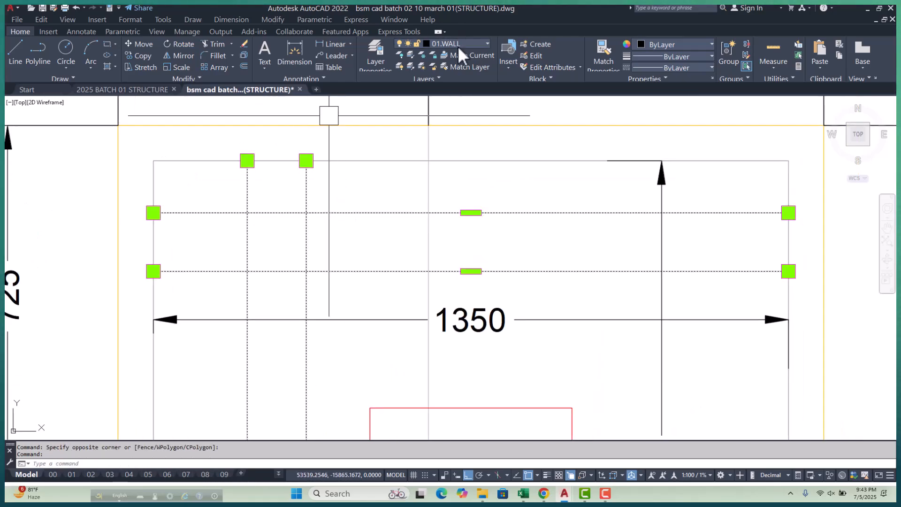
pyautogui.click(485, 45)
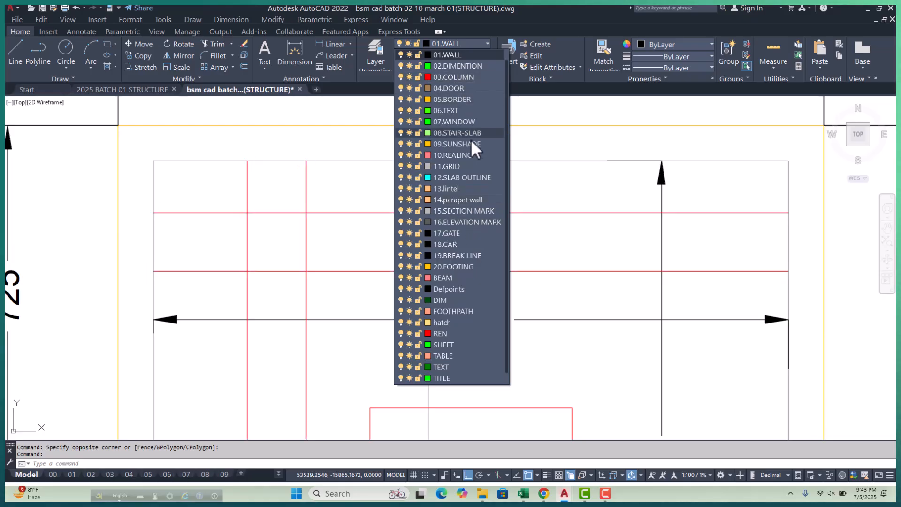
pyautogui.scroll(-1, 447, 261)
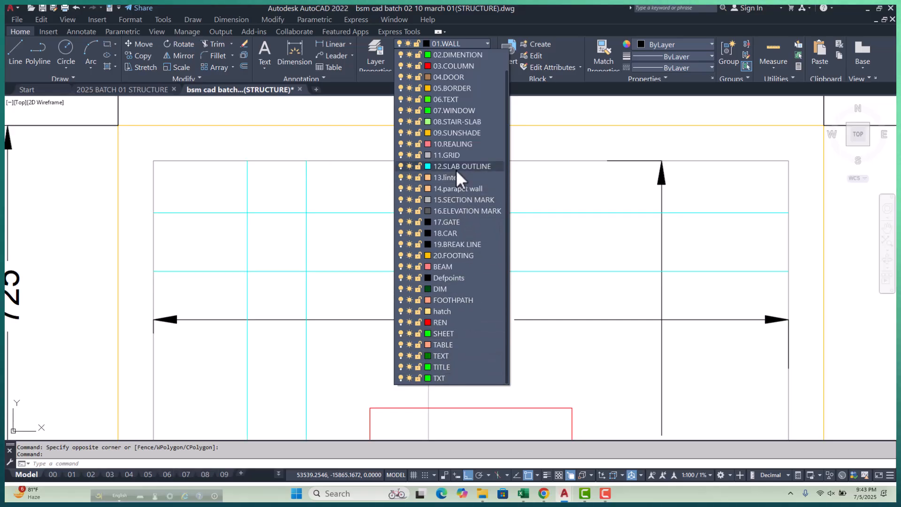
pyautogui.press('Escape')
pyautogui.press('Escape')
pyautogui.press('Escape')
pyautogui.scroll(-2, 416, 280)
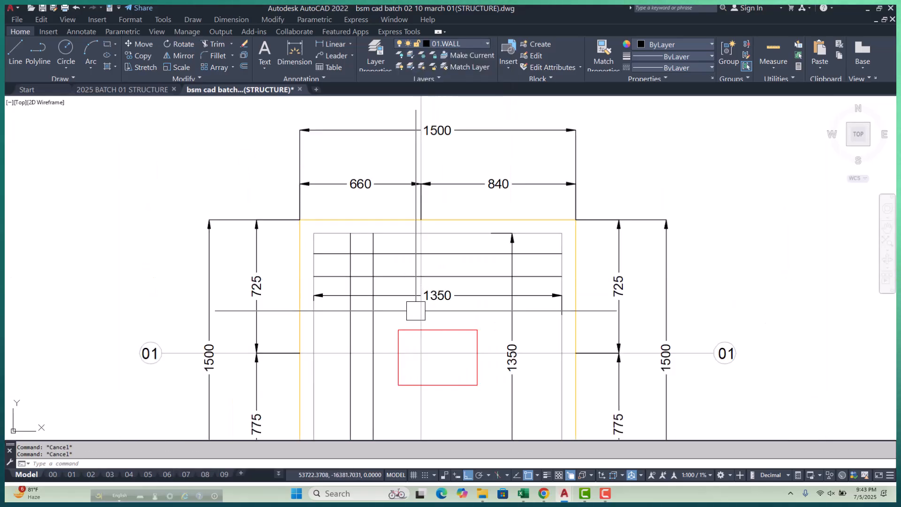
# Step: Create a new layer named ROD, set its colour to red and close the layer manager
pyautogui.write('a')
pyautogui.press('Return')
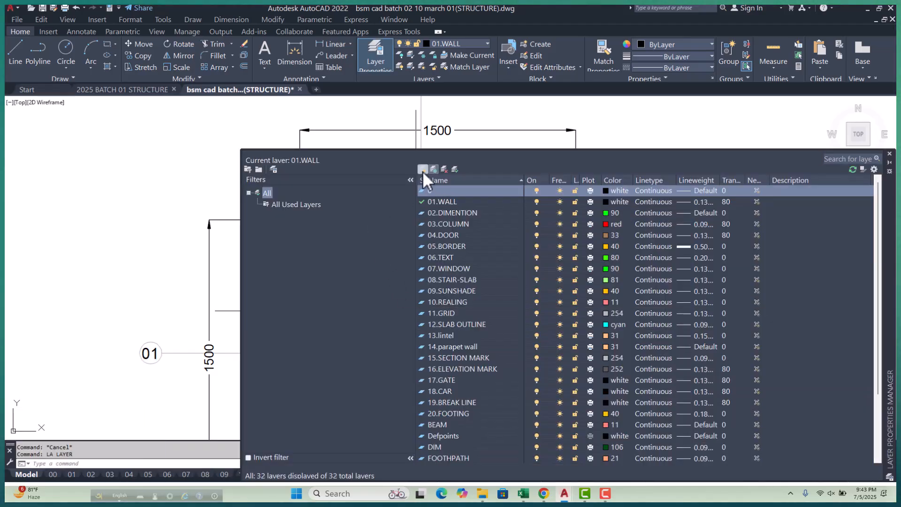
pyautogui.click(422, 169)
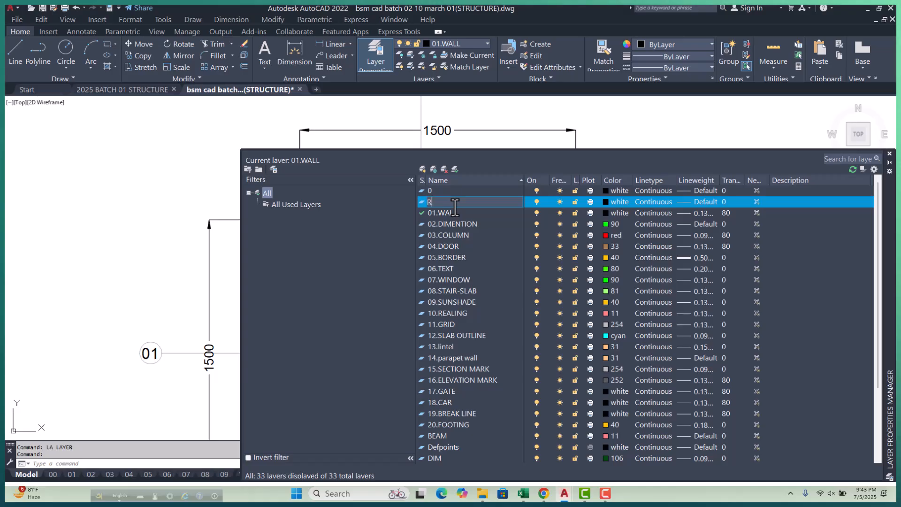
pyautogui.write('ROD')
pyautogui.click(605, 201)
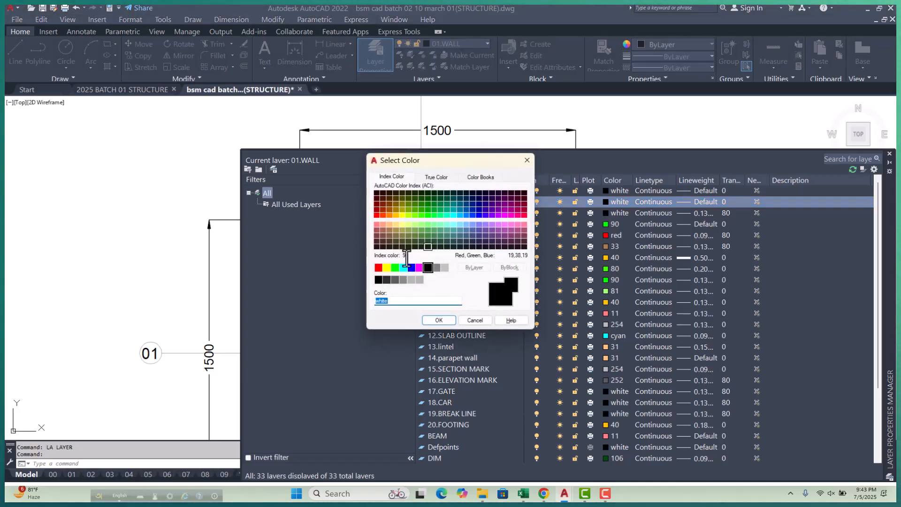
pyautogui.click(378, 267)
pyautogui.click(439, 320)
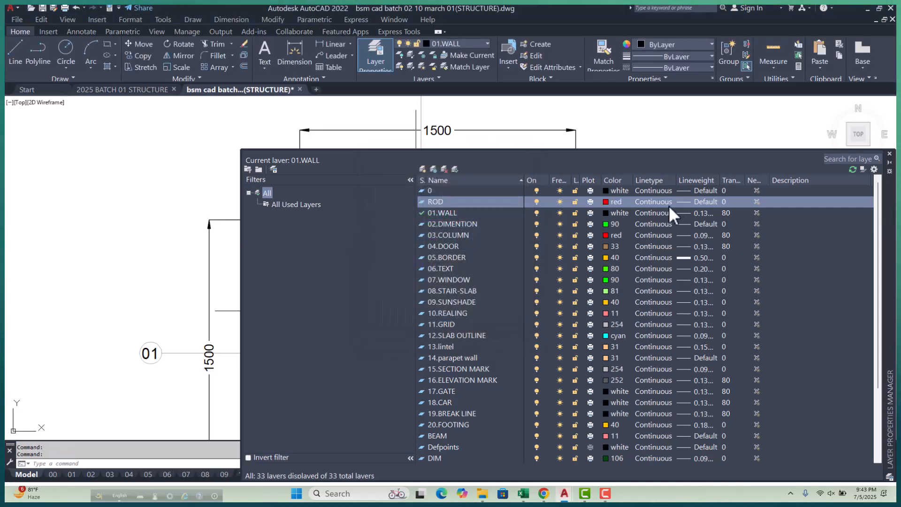
pyautogui.click(889, 154)
# Step: Assign the two horizontal and two vertical bar lines to the ROD layer
pyautogui.scroll(2, 347, 257)
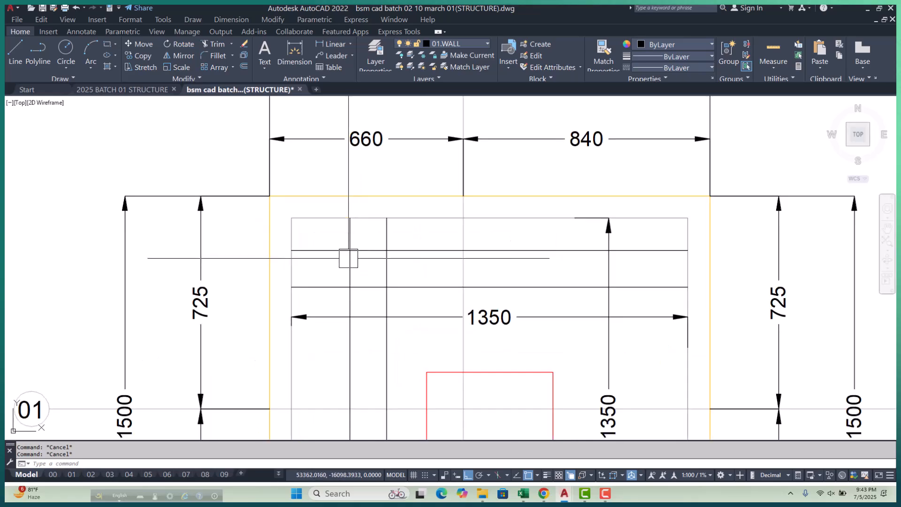
pyautogui.click(431, 237)
pyautogui.click(345, 291)
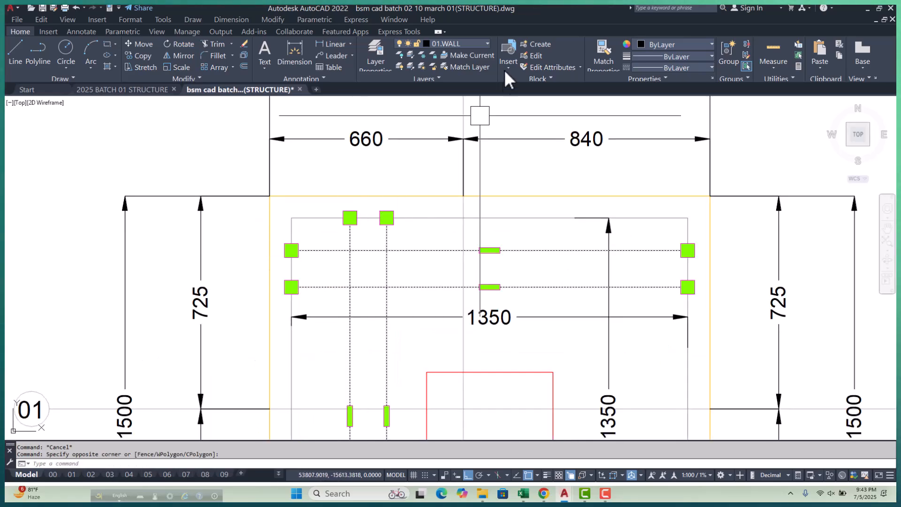
pyautogui.click(473, 43)
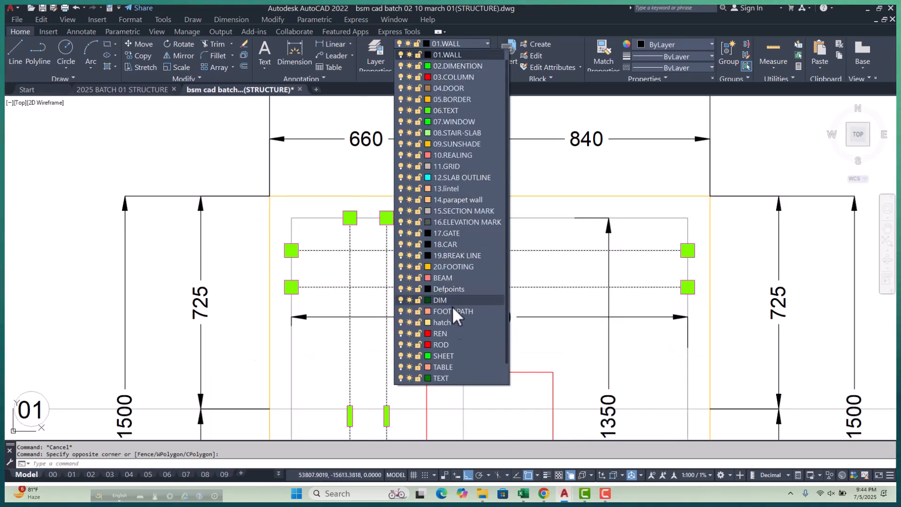
pyautogui.click(445, 345)
pyautogui.press('Escape')
pyautogui.press('Escape')
pyautogui.scroll(-2, 438, 321)
pyautogui.moveTo(480, 312); pyautogui.dragTo(464, 235, button='middle')
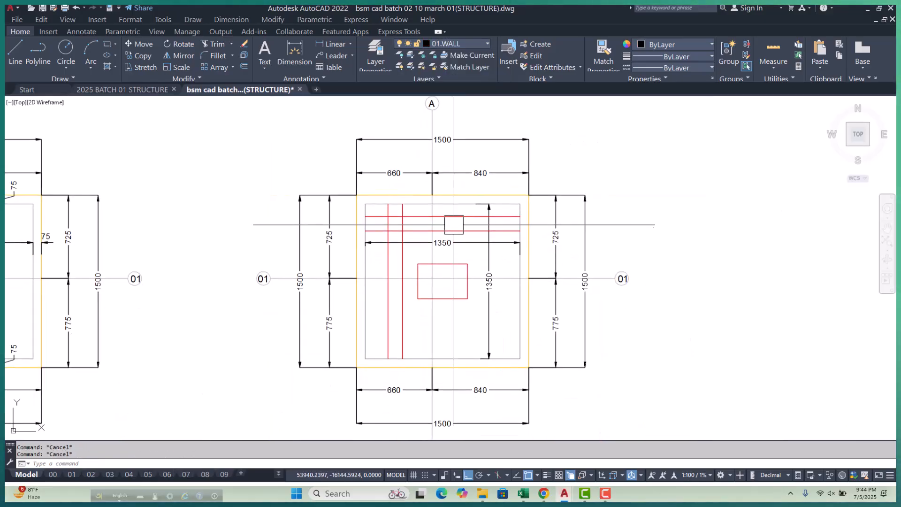
# Step: Replace the text of the inner square's horizontal 1350 dimension with "LONG"
pyautogui.scroll(4, 469, 249)
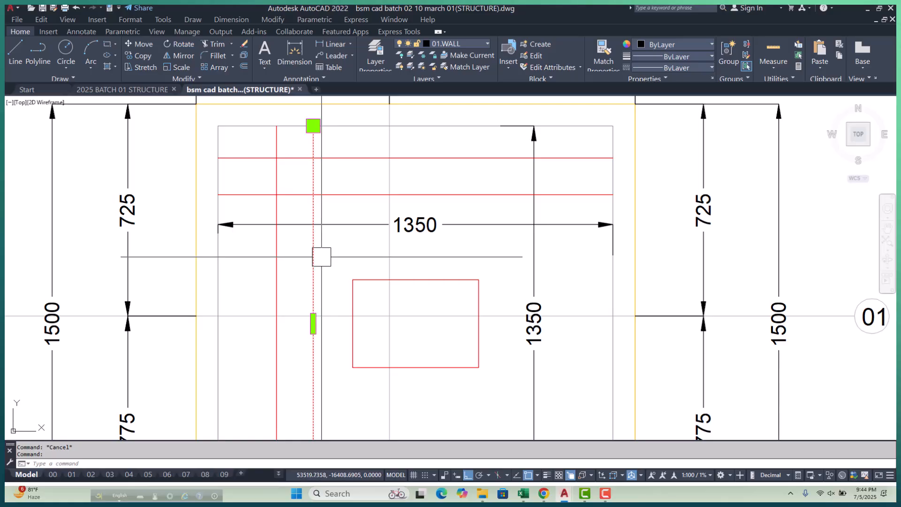
pyautogui.doubleClick(415, 225)
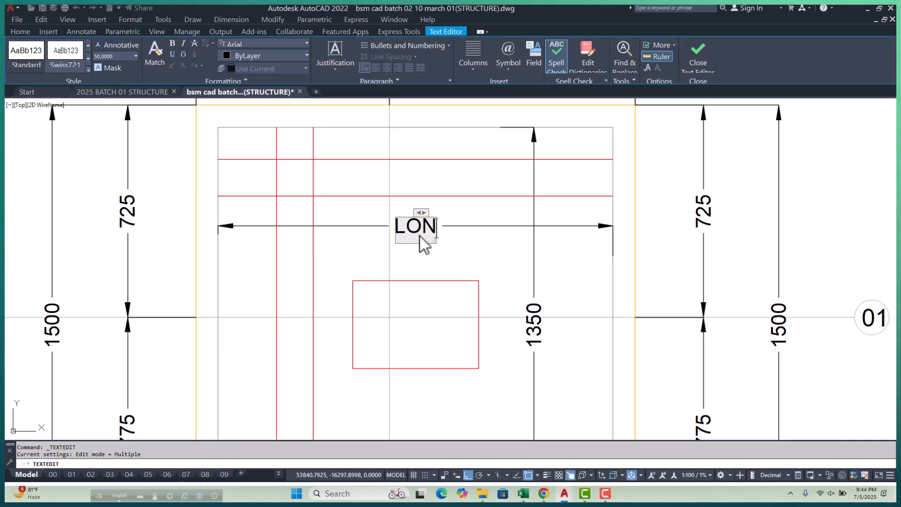
pyautogui.write('G')
pyautogui.click(463, 257)
pyautogui.press('Escape')
pyautogui.press('Escape')
pyautogui.press('Escape')
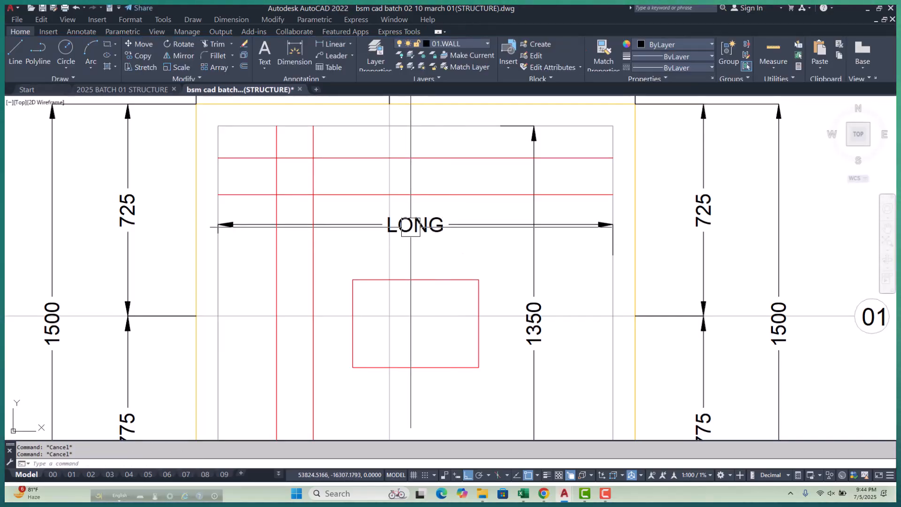
# Step: Set the tolerance display of the LONG dimension to Basic in its properties, so its text is framed
pyautogui.click(411, 232)
pyautogui.write('MO')
pyautogui.press('Return')
pyautogui.scroll(-8, 260, 192)
pyautogui.scroll(-12, 266, 197)
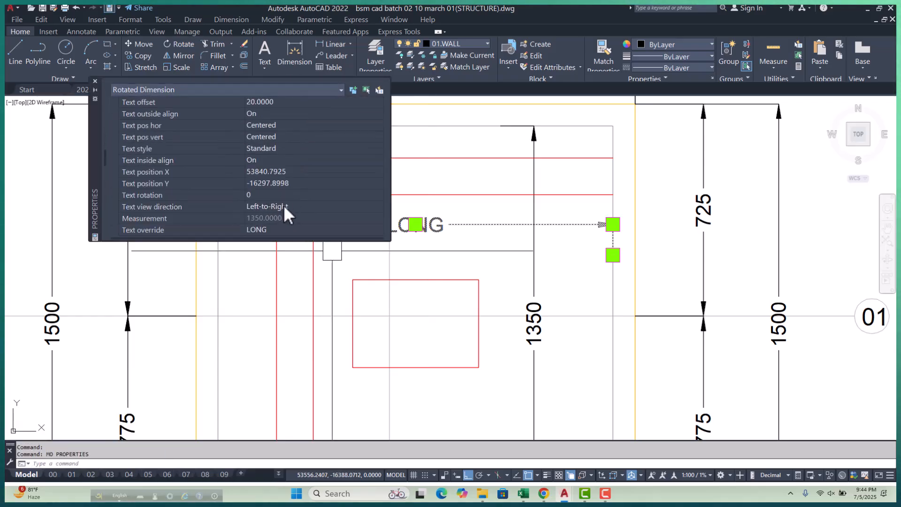
pyautogui.scroll(-6, 289, 207)
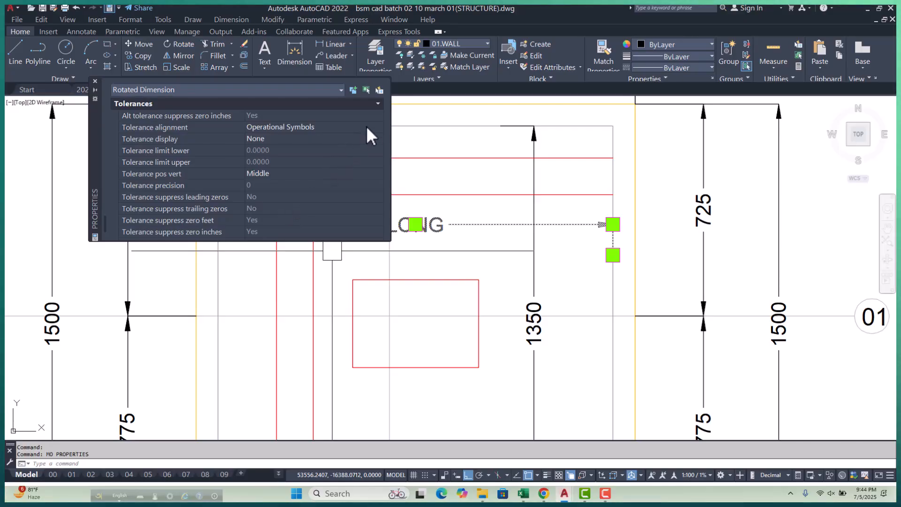
pyautogui.click(362, 173)
pyautogui.click(363, 173)
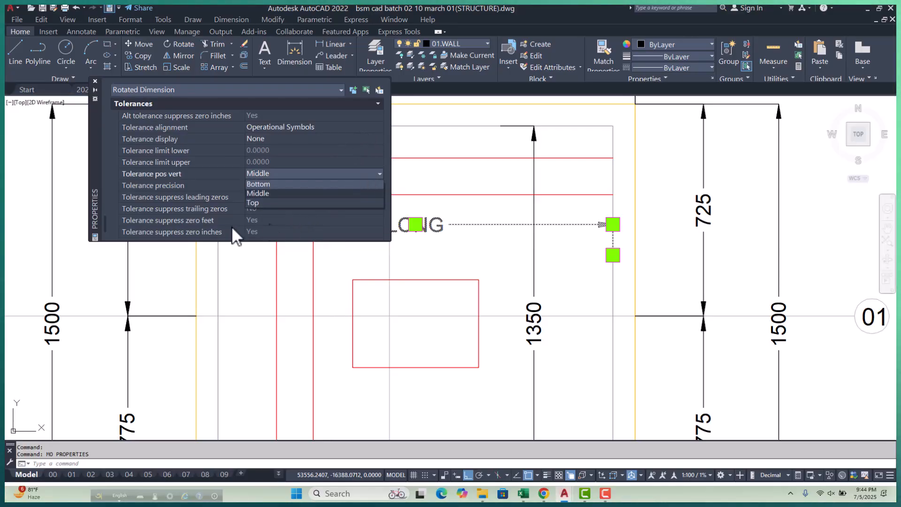
pyautogui.click(209, 207)
pyautogui.scroll(-2, 226, 202)
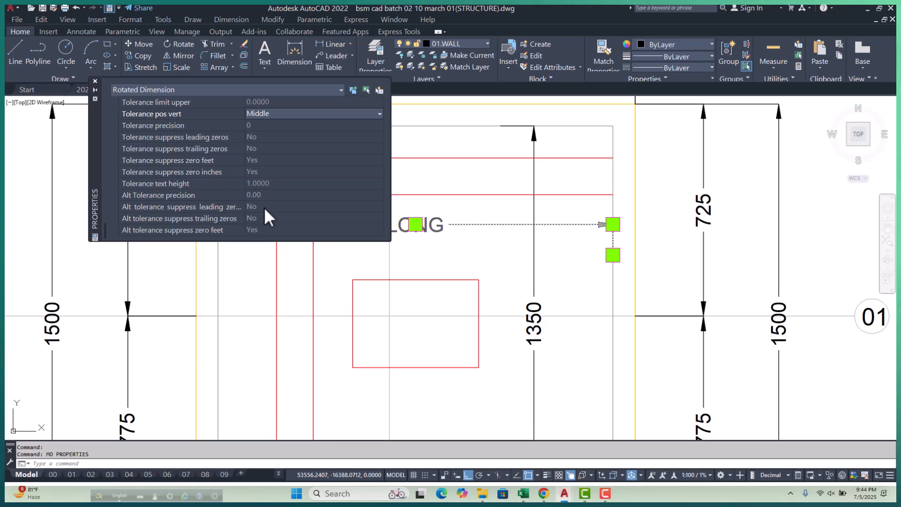
pyautogui.scroll(3, 265, 208)
pyautogui.click(342, 172)
pyautogui.click(343, 172)
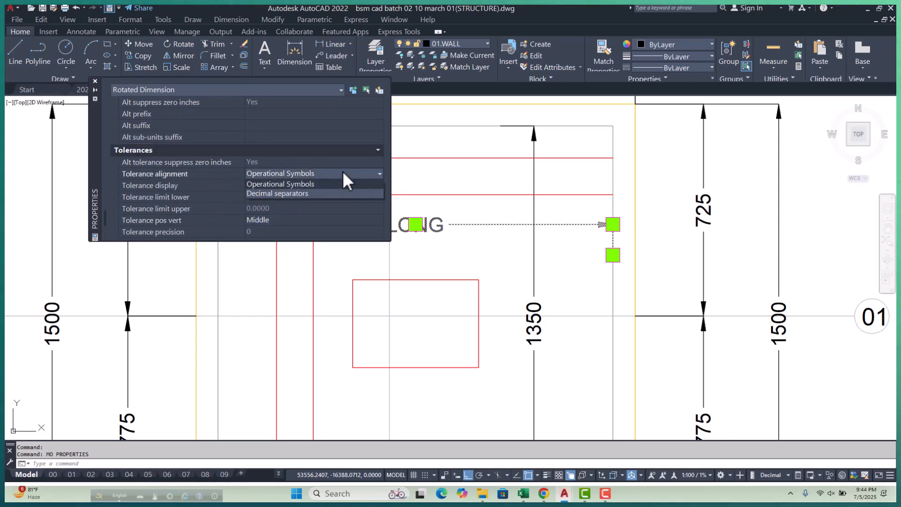
pyautogui.click(364, 187)
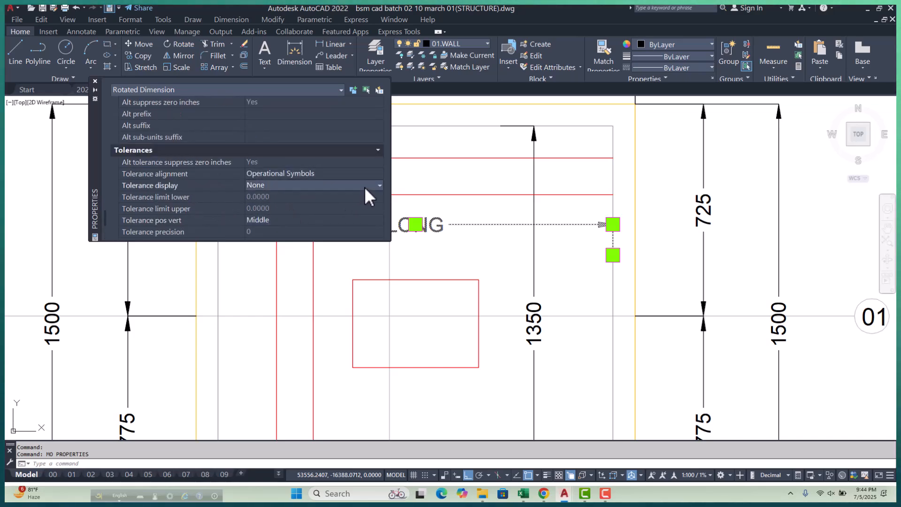
pyautogui.click(364, 187)
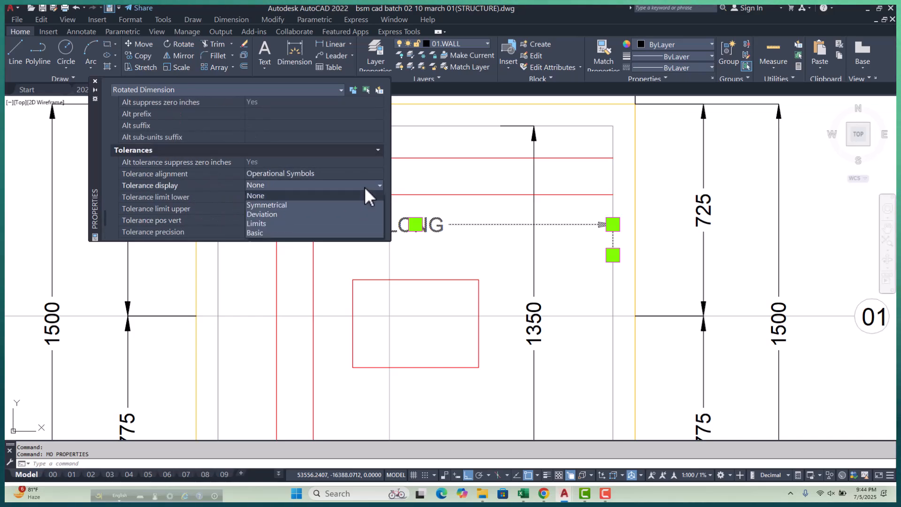
pyautogui.click(280, 232)
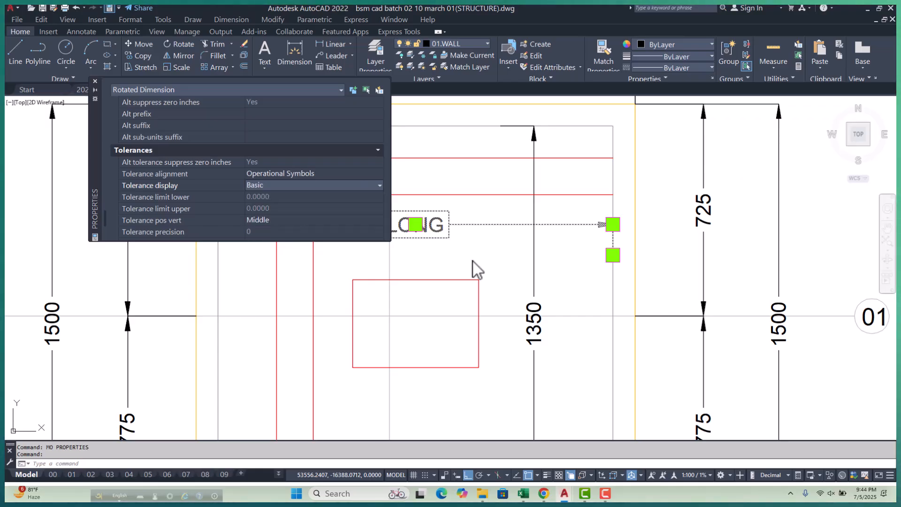
pyautogui.click(96, 81)
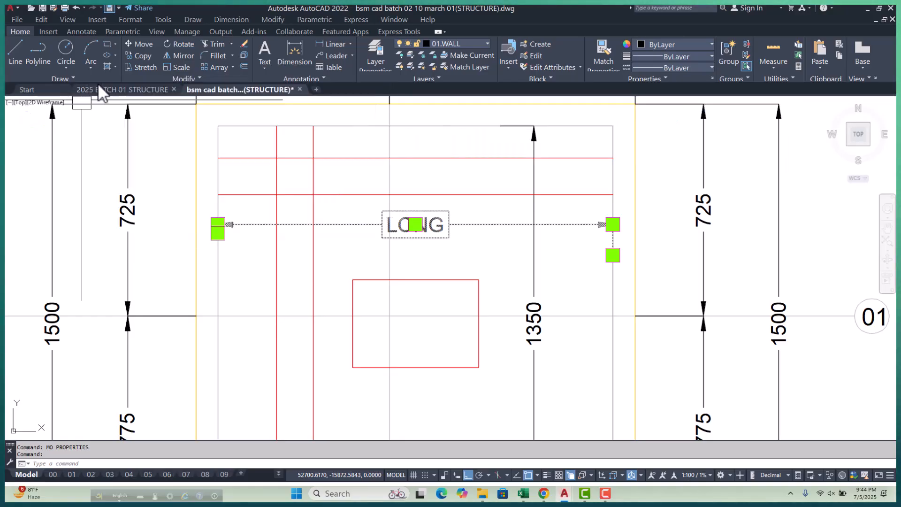
pyautogui.scroll(-2, 290, 231)
pyautogui.press('Escape')
pyautogui.press('Escape')
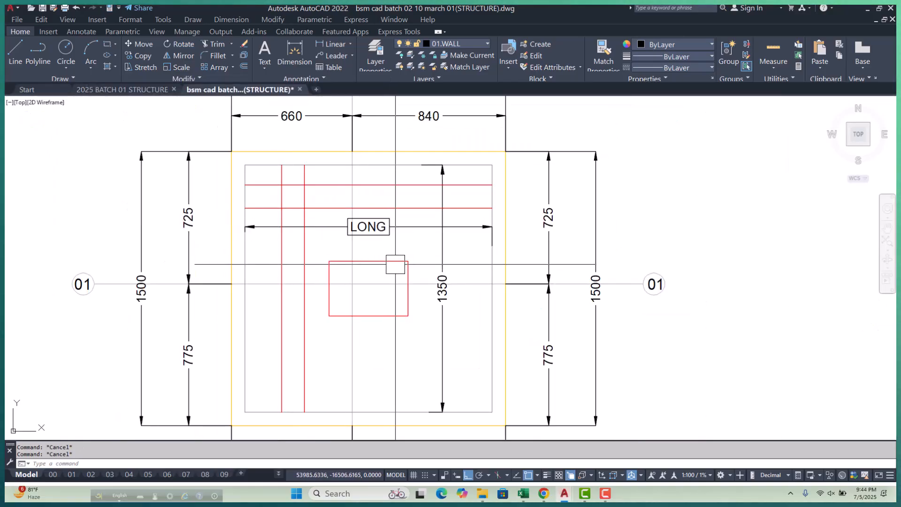
# Step: Match the properties of the LONG dimension onto the inner square's vertical 1350 dimension
pyautogui.moveTo(405, 258); pyautogui.dragTo(396, 262, button='middle')
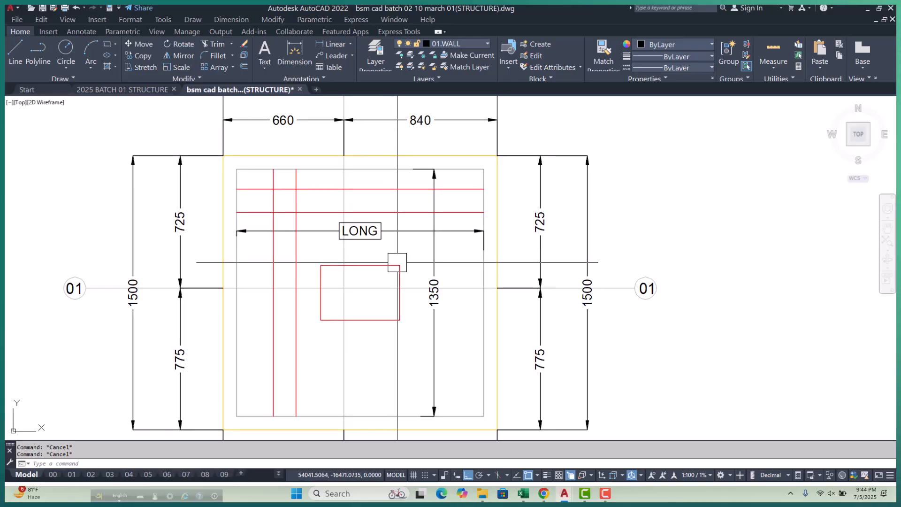
pyautogui.scroll(2, 397, 262)
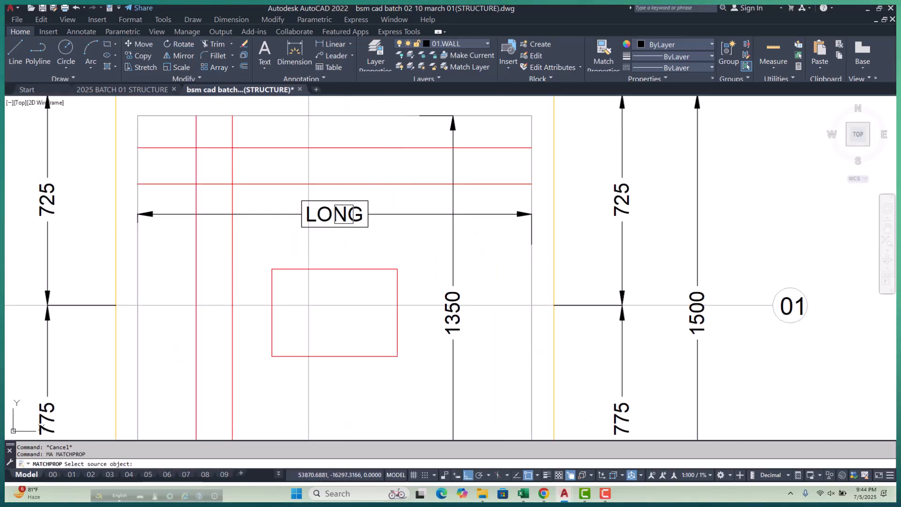
pyautogui.click(375, 214)
pyautogui.press('Escape')
pyautogui.scroll(4, 451, 328)
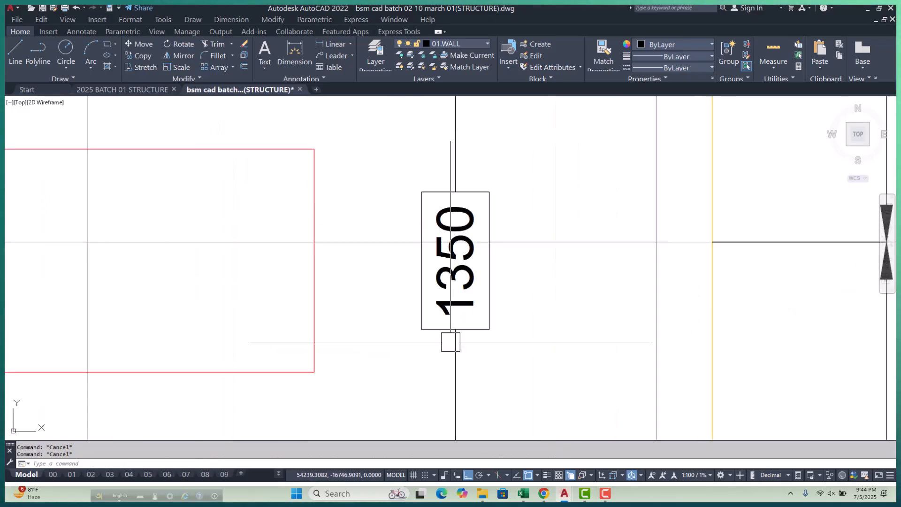
# Step: Replace the text of the inner square's vertical 1350 dimension with "SHORT"
pyautogui.doubleClick(454, 307)
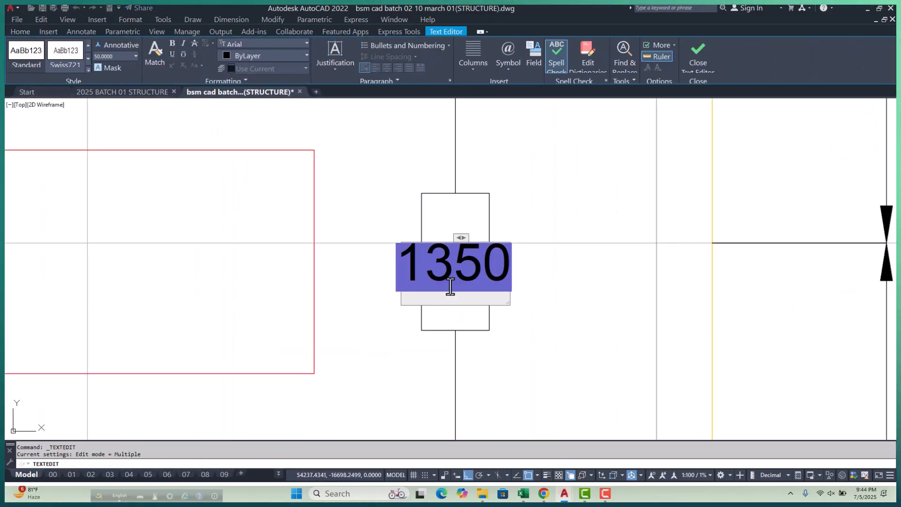
pyautogui.doubleClick(451, 286)
pyautogui.write('SH')
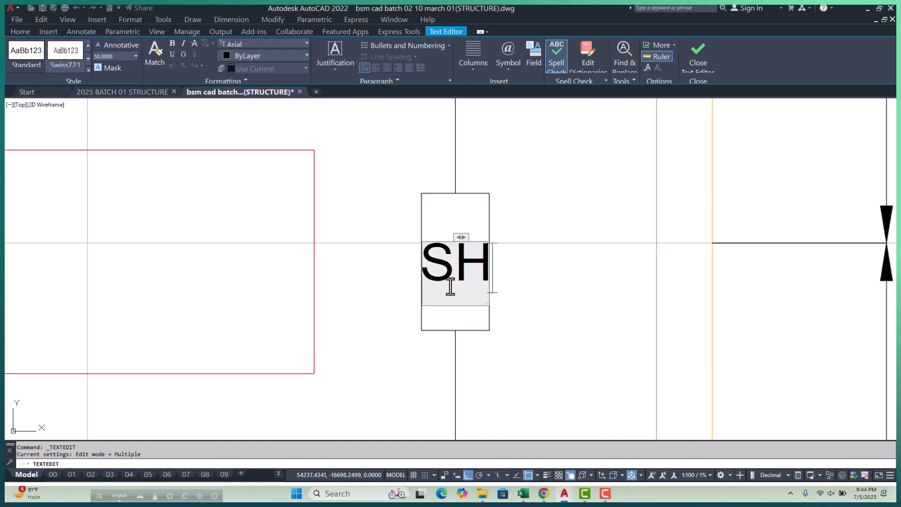
pyautogui.write('ORT')
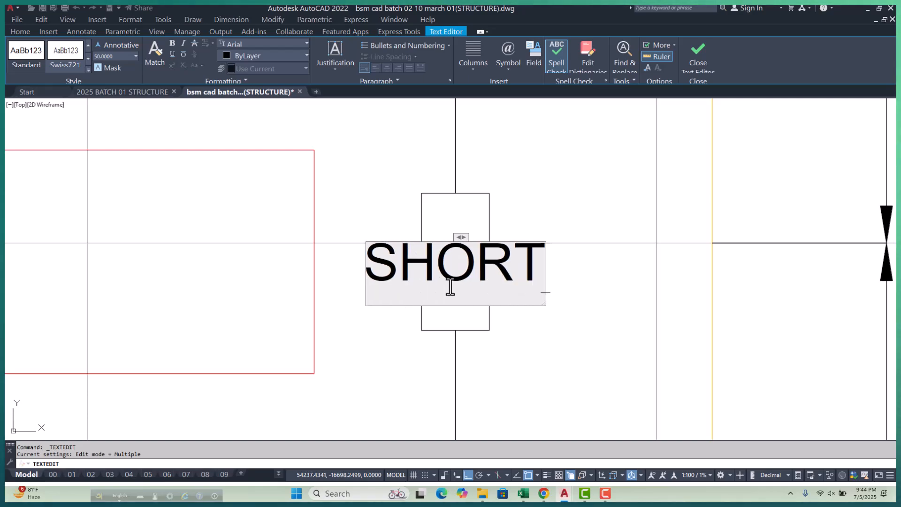
pyautogui.click(561, 356)
pyautogui.scroll(-5, 451, 291)
pyautogui.press('Escape')
pyautogui.press('Escape')
pyautogui.press('Escape')
pyautogui.scroll(2, 462, 304)
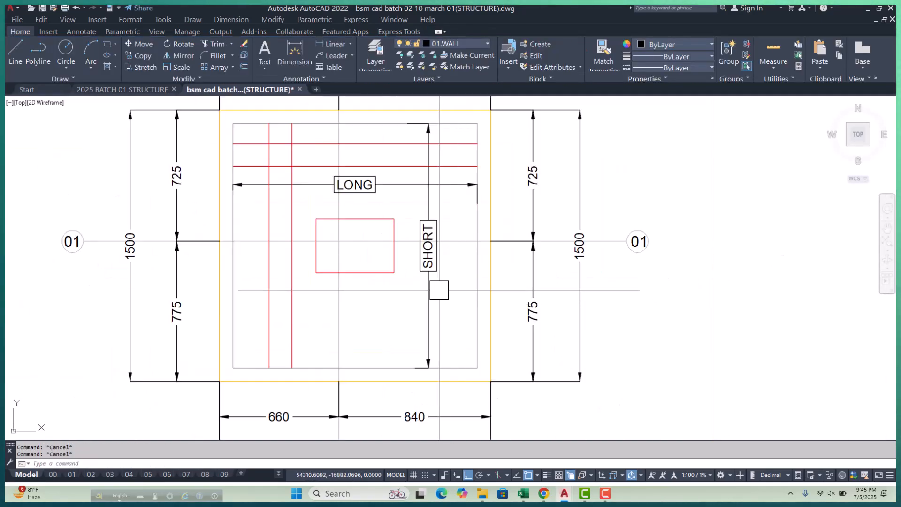
# Step: Move the SHORT label down along its dimension line, below grid line 01
pyautogui.scroll(2, 439, 290)
pyautogui.click(422, 225)
pyautogui.click(421, 219)
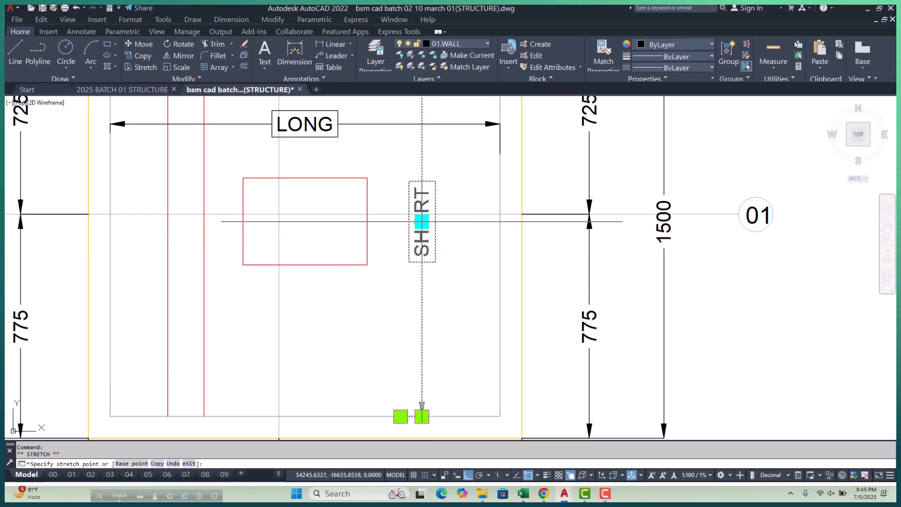
pyautogui.click(434, 299)
pyautogui.press('Escape')
pyautogui.press('Escape')
pyautogui.scroll(-7, 357, 219)
pyautogui.scroll(5, 347, 192)
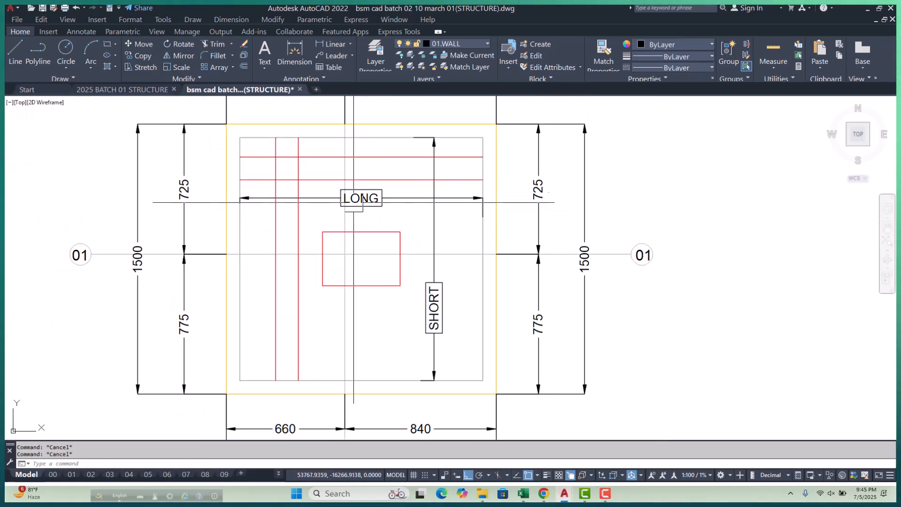
pyautogui.moveTo(347, 192); pyautogui.dragTo(351, 206, button='middle')
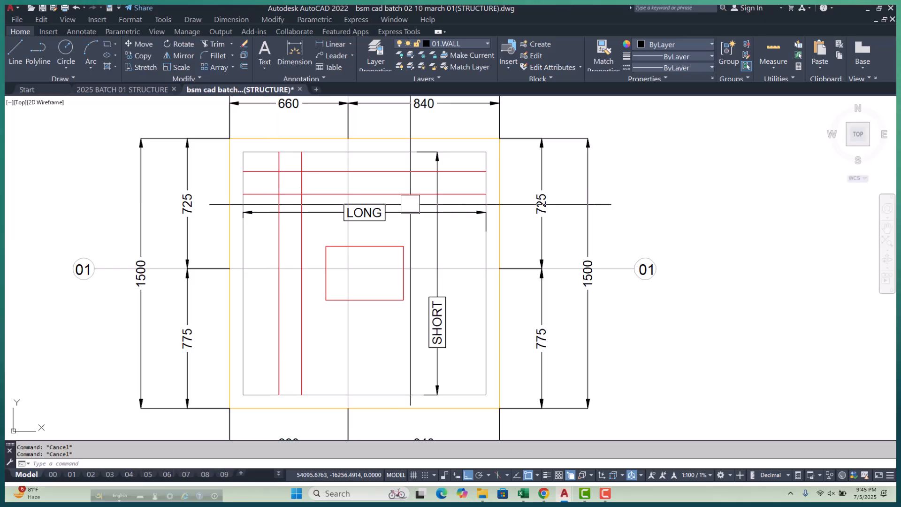
pyautogui.scroll(2, 429, 177)
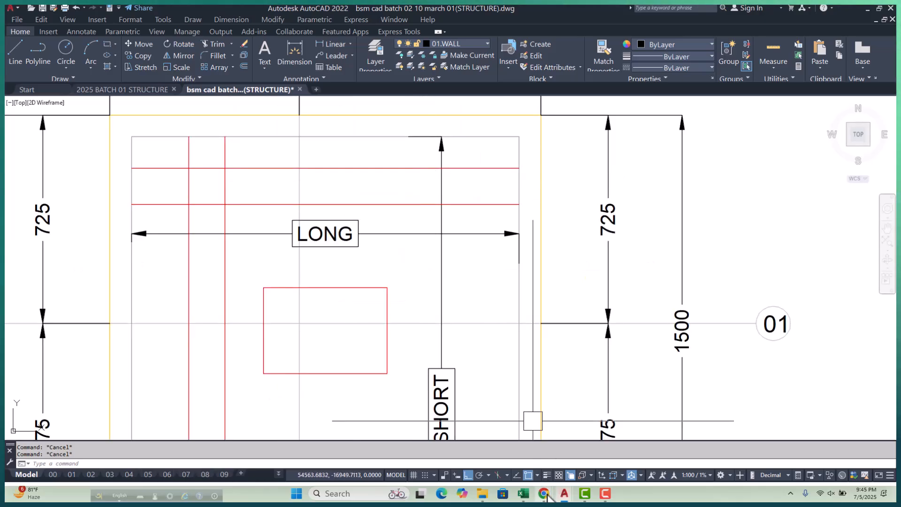
pyautogui.moveTo(544, 493)
pyautogui.click(502, 464)
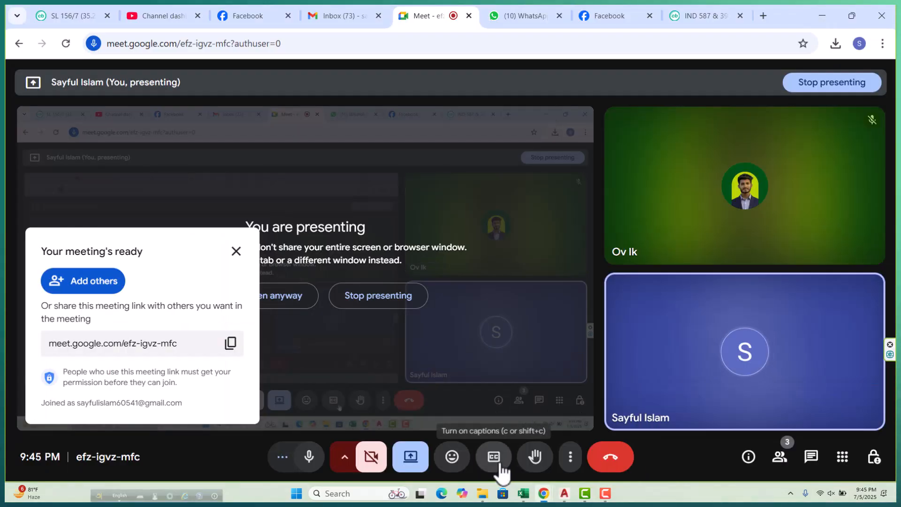
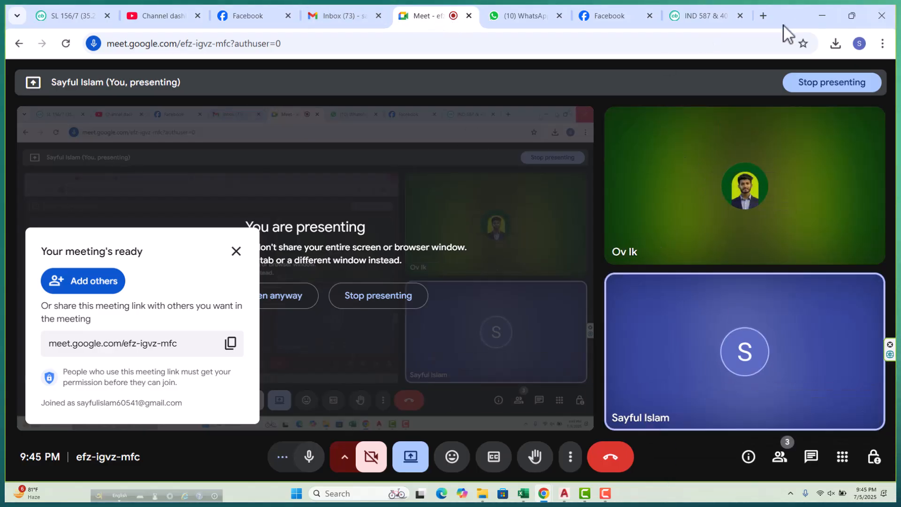
pyautogui.click(820, 16)
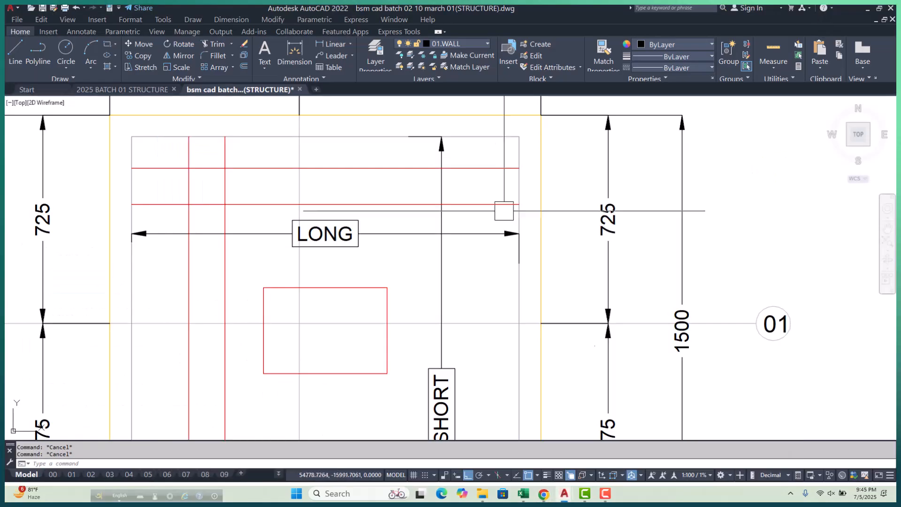
pyautogui.scroll(-2, 342, 261)
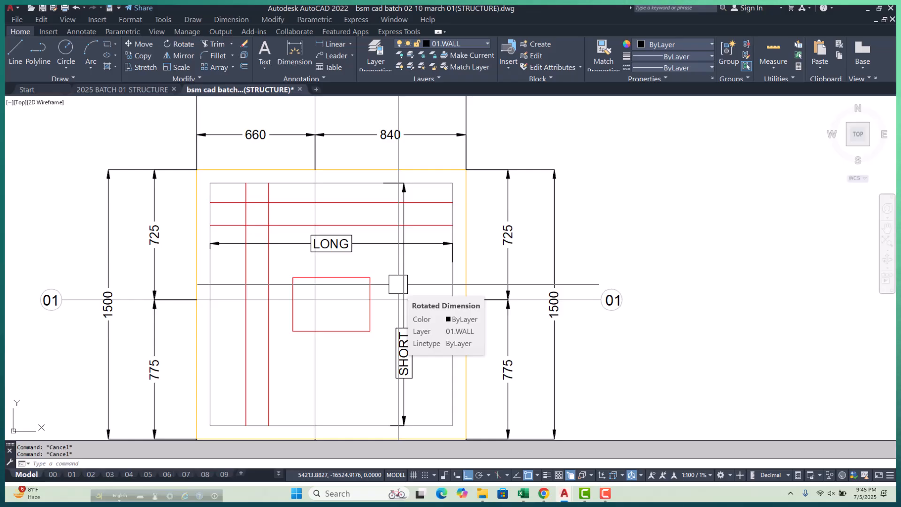
pyautogui.scroll(2, 434, 265)
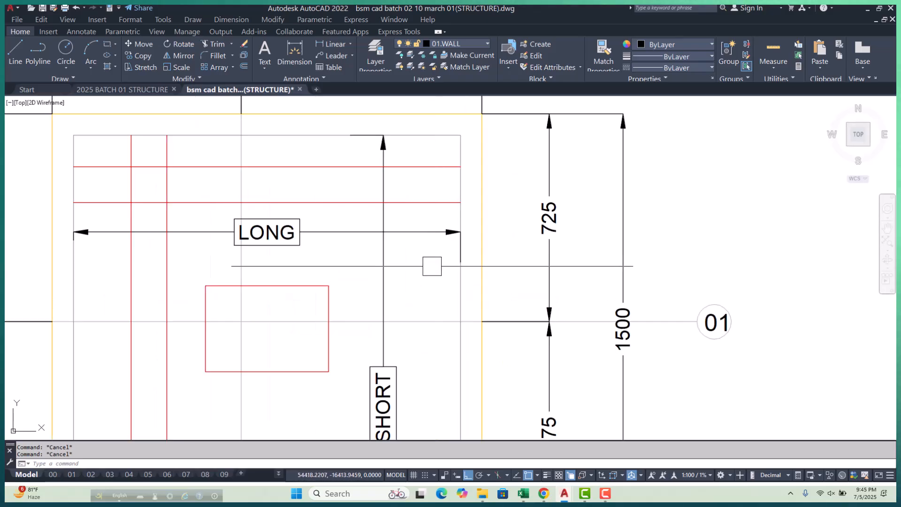
# Step: Place a donut with inside and outside diameters of 25 where the SHORT dimension line crosses a horizontal bar
pyautogui.write('do')
pyautogui.press('Return')
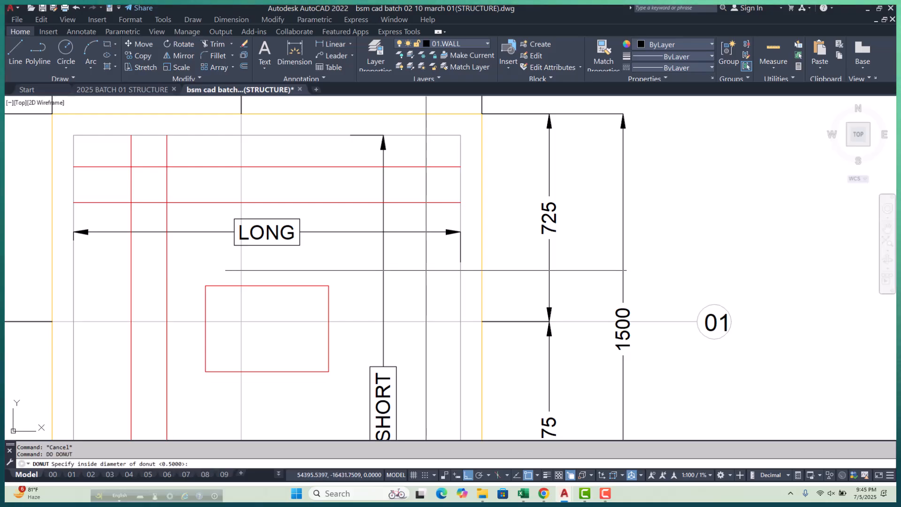
pyautogui.scroll(-2, 425, 270)
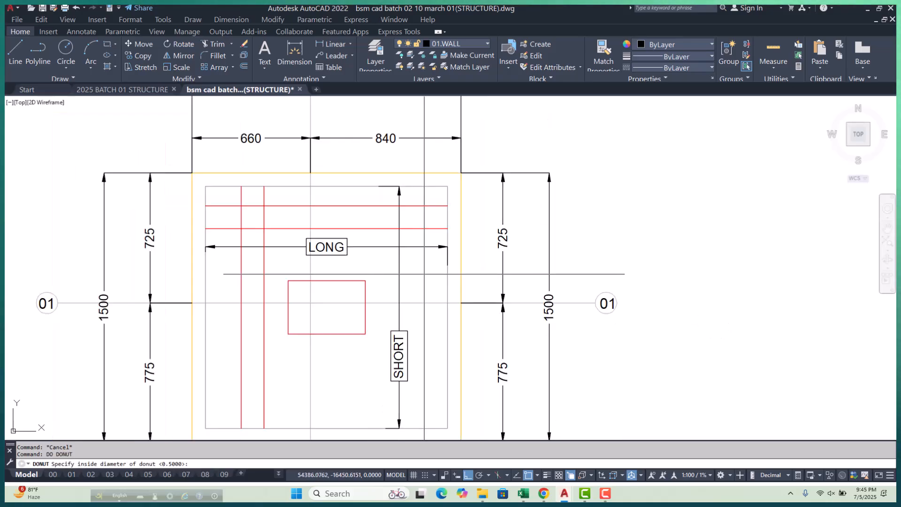
pyautogui.write('25')
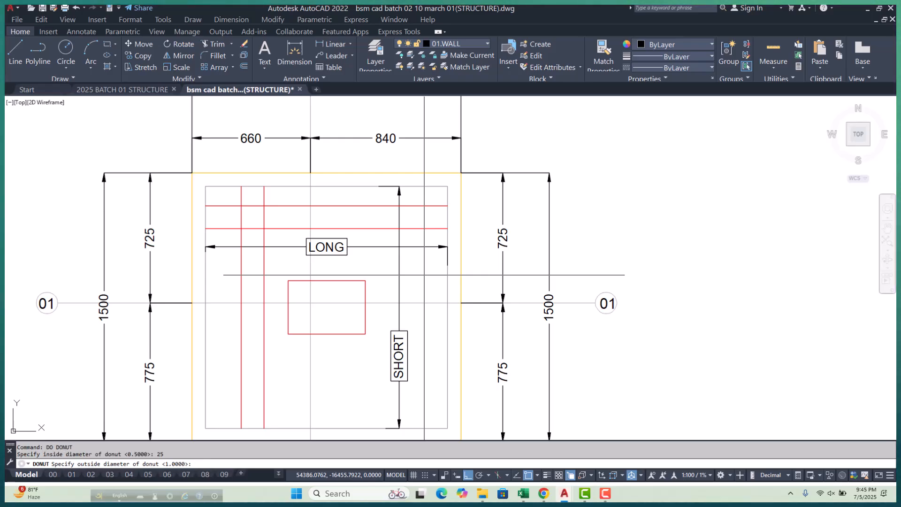
pyautogui.write('25')
pyautogui.press('Return')
pyautogui.scroll(4, 422, 252)
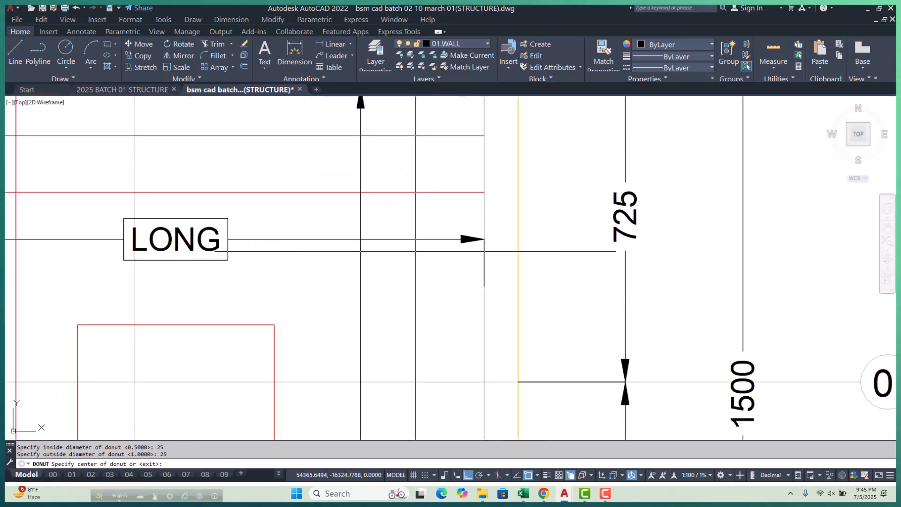
pyautogui.scroll(5, 360, 192)
pyautogui.press('Escape')
pyautogui.press('Escape')
pyautogui.press('Escape')
# Step: Erase the donut at the crossing of the SHORT dimension line and the horizontal bar
pyautogui.click(350, 179)
pyautogui.scroll(-5, 360, 213)
pyautogui.scroll(5, 359, 198)
pyautogui.press('Escape')
pyautogui.click(364, 211)
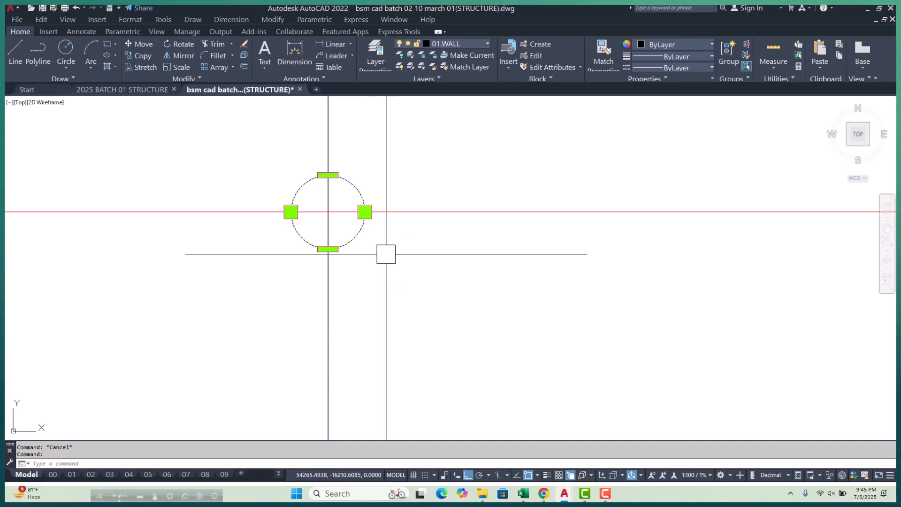
pyautogui.write('e')
pyautogui.press('Return')
# Step: Try a donut with its diameter picked by two points at the same bar crossing, and erase it
pyautogui.write('do')
pyautogui.press('Return')
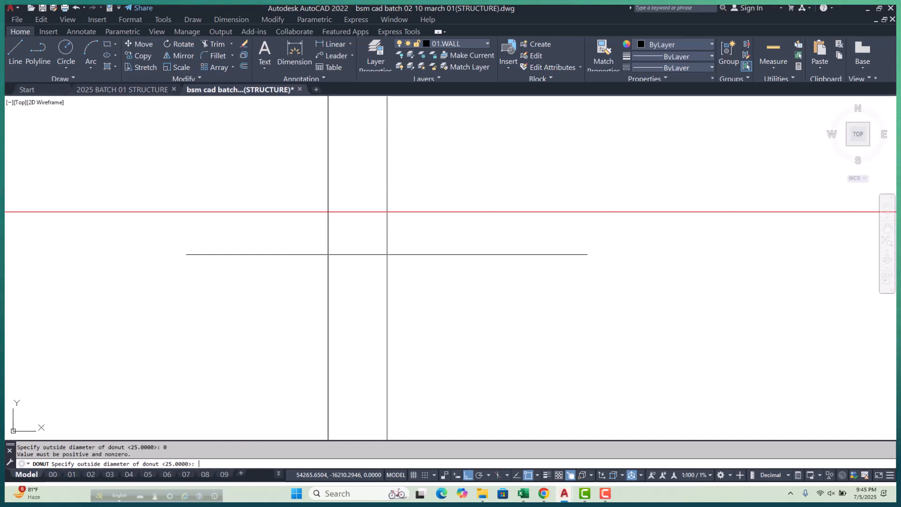
pyautogui.click(328, 209)
pyautogui.click(352, 226)
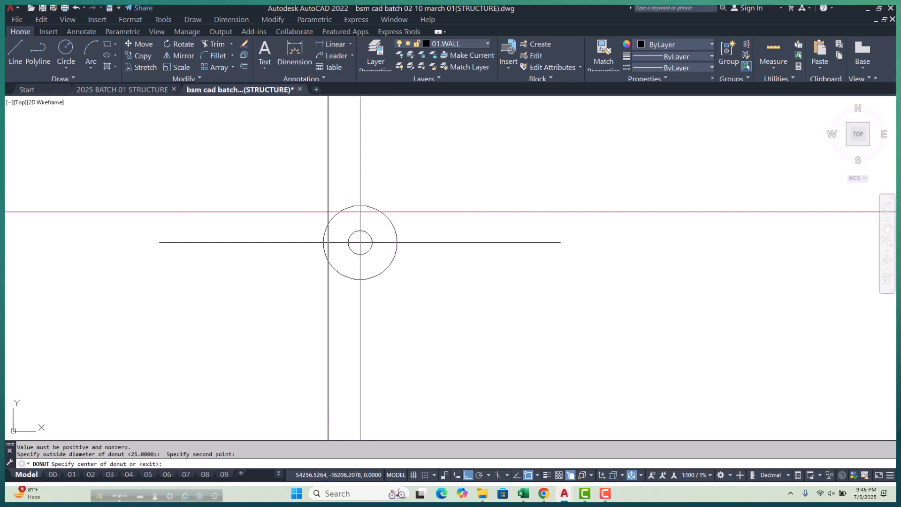
pyautogui.click(328, 212)
pyautogui.press('Escape')
pyautogui.click(364, 231)
pyautogui.write('e')
pyautogui.press('Return')
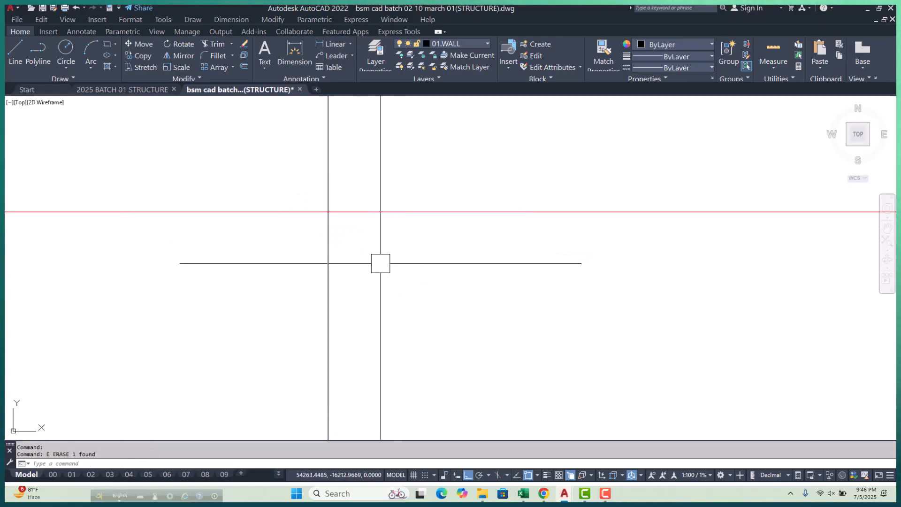
pyautogui.write('DO')
pyautogui.press('Return')
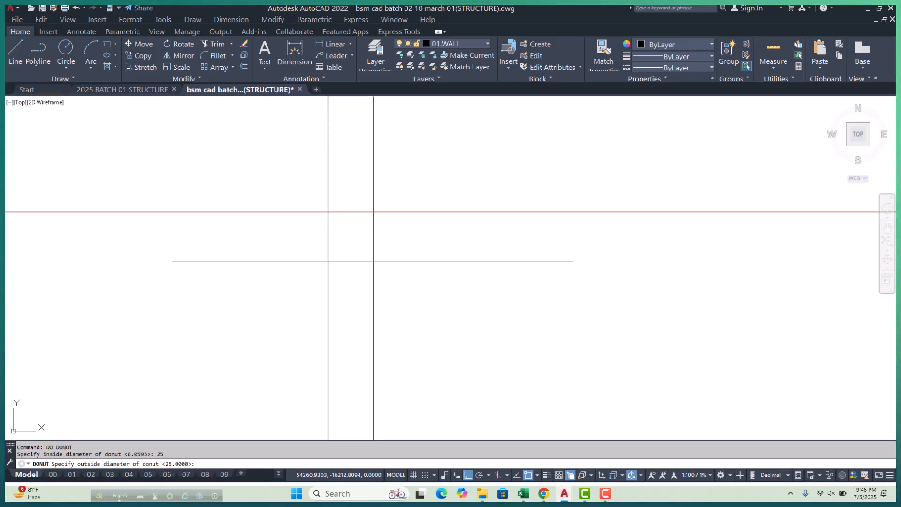
pyautogui.press('Escape')
# Step: Place a solid donut with inside diameter 0 and outside diameter 25 where the SHORT dimension line crosses the lower horizontal bar
pyautogui.write('DO')
pyautogui.press('Return')
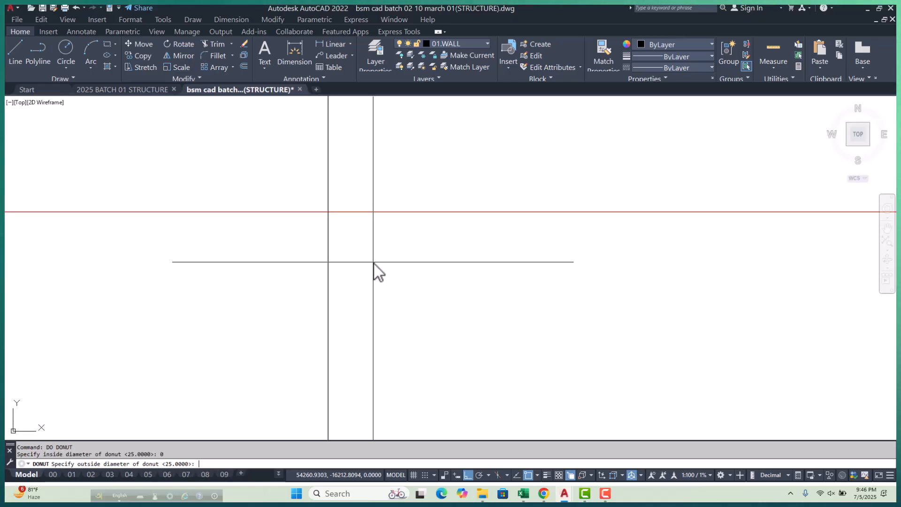
pyautogui.press('Return')
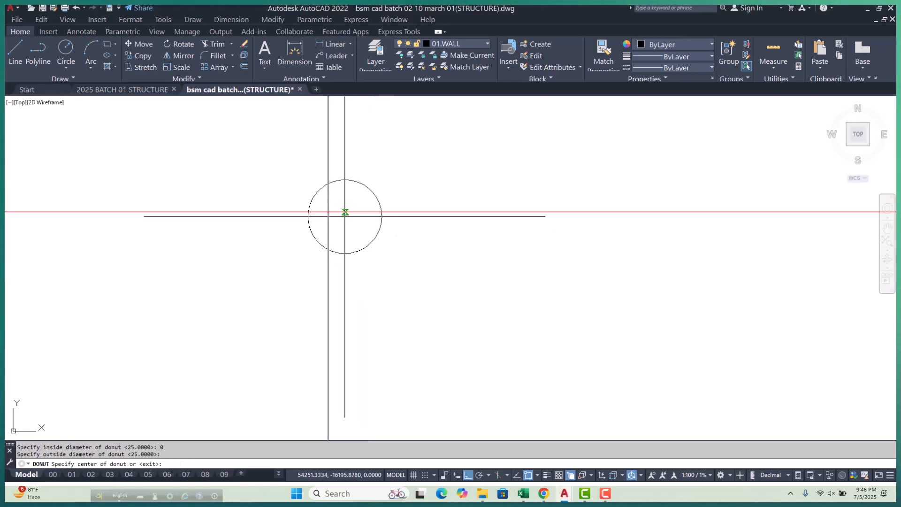
pyautogui.click(328, 212)
pyautogui.scroll(-5, 349, 208)
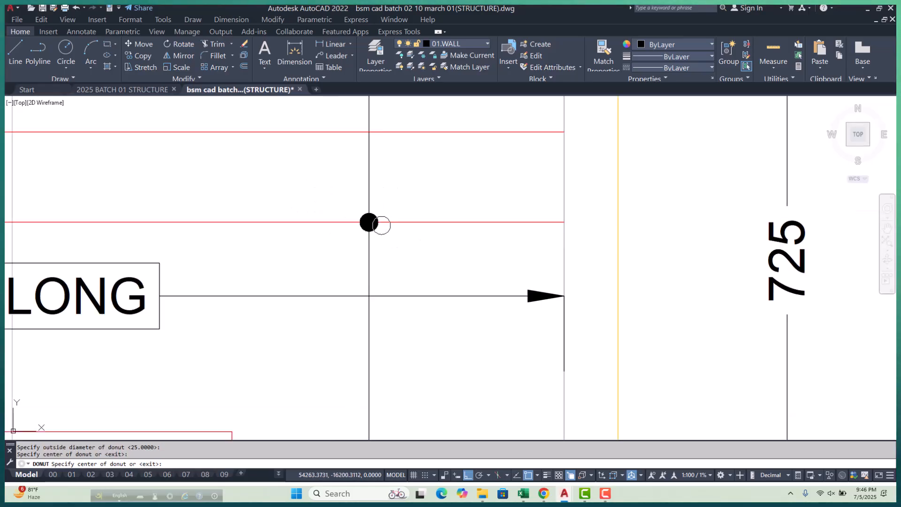
pyautogui.press('Escape')
# Step: Put the donut on the SHORT dimension line on the ROD layer
pyautogui.click(348, 208)
pyautogui.click(415, 268)
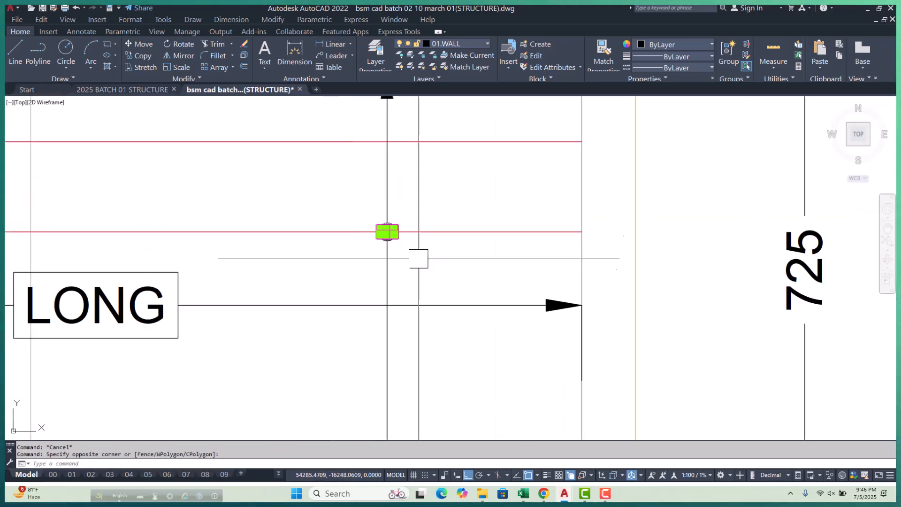
pyautogui.click(467, 44)
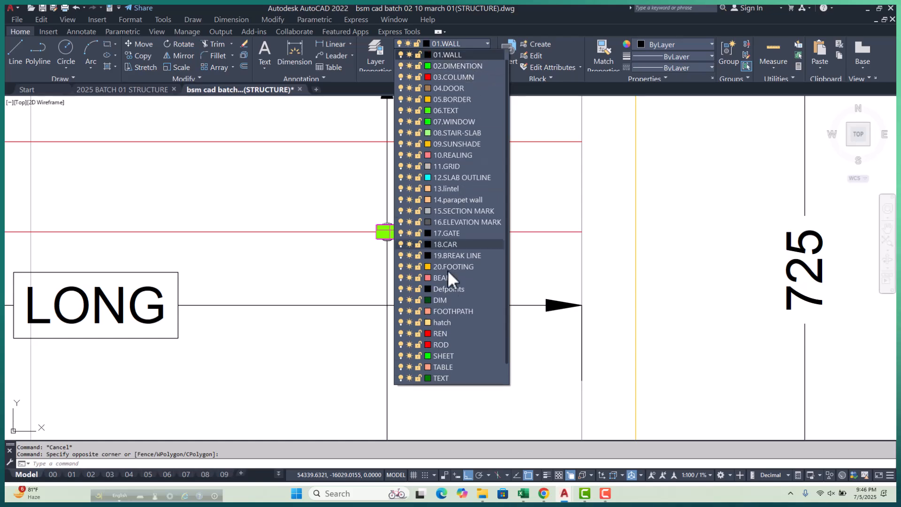
pyautogui.click(441, 344)
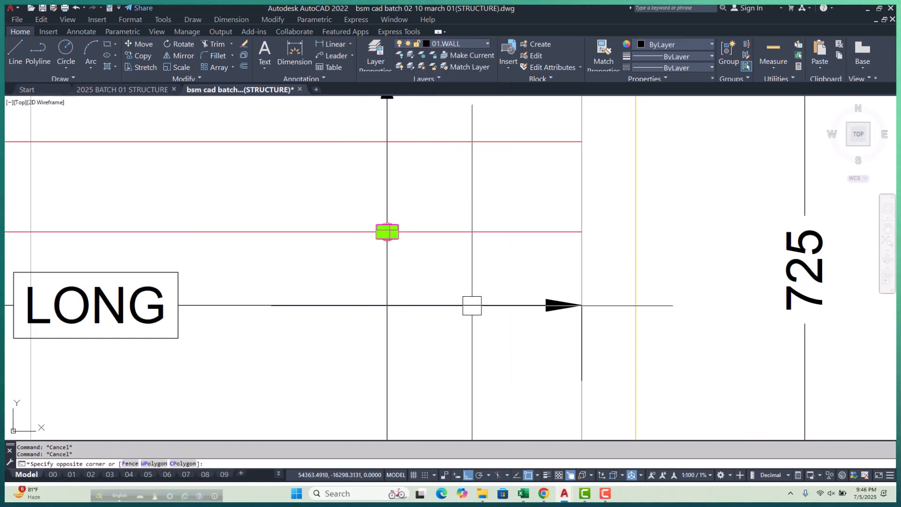
# Step: Copy the donut from its centre to the SHORT dimension line's crossing with the upper horizontal bar
pyautogui.write('cp')
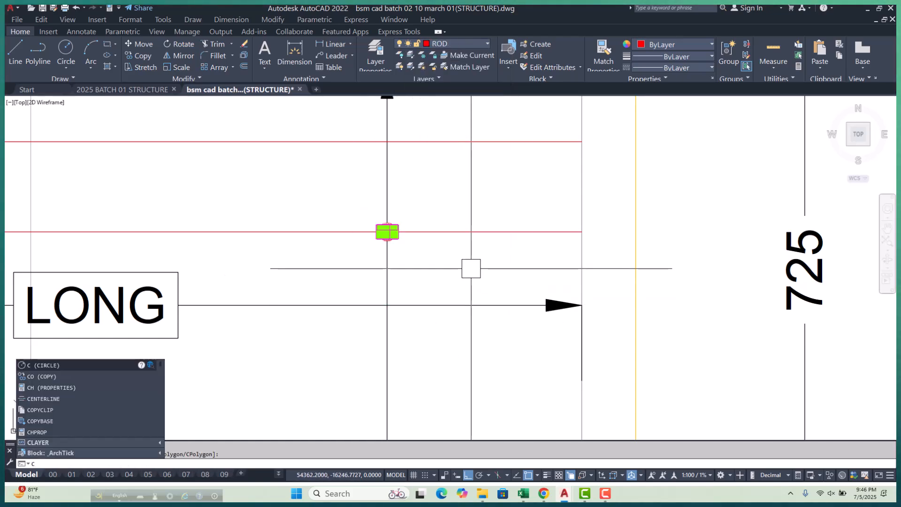
pyautogui.press('Return')
pyautogui.scroll(5, 348, 255)
pyautogui.click(349, 254)
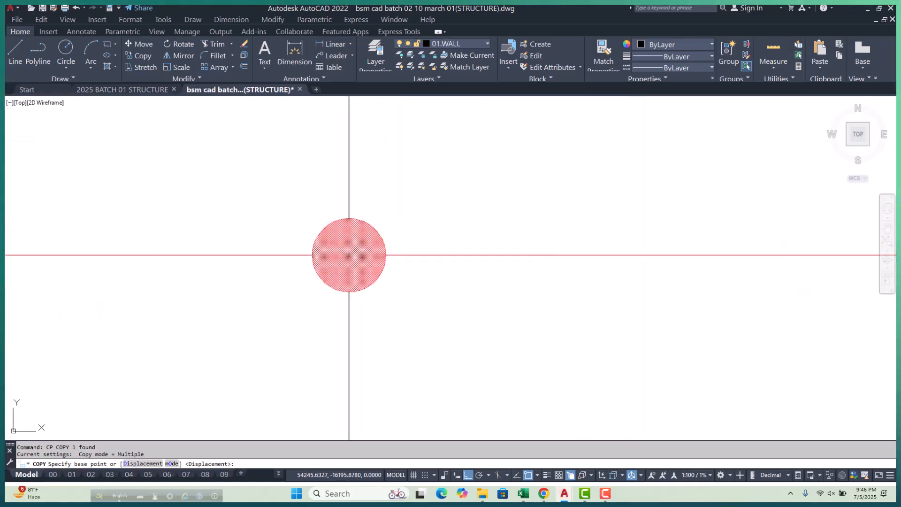
pyautogui.scroll(-5, 350, 263)
pyautogui.click(352, 151)
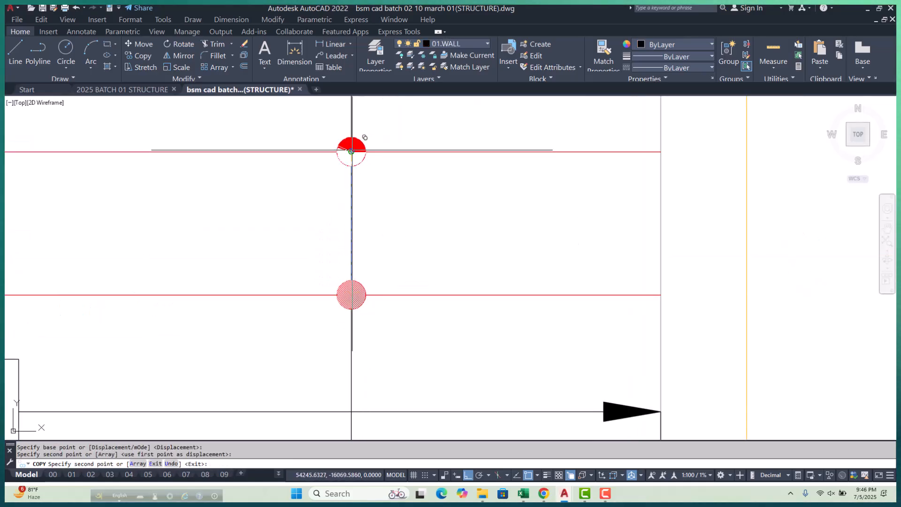
pyautogui.press('Escape')
pyautogui.scroll(-4, 428, 284)
pyautogui.press('Escape')
pyautogui.press('Escape')
# Step: Copy both donuts to the LONG dimension line, placing the lower one at its crossing with the inner vertical bar
pyautogui.scroll(2, 371, 226)
pyautogui.click(369, 210)
pyautogui.click(470, 301)
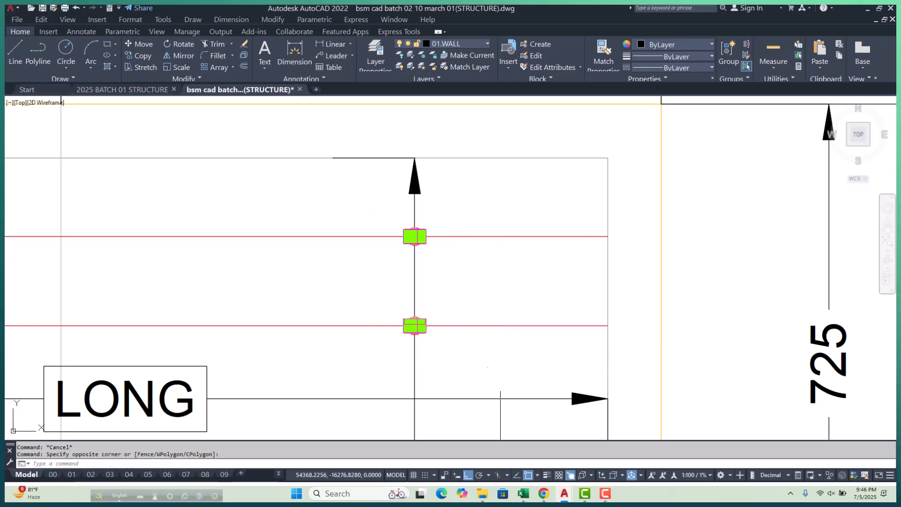
pyautogui.write('cp')
pyautogui.press('Return')
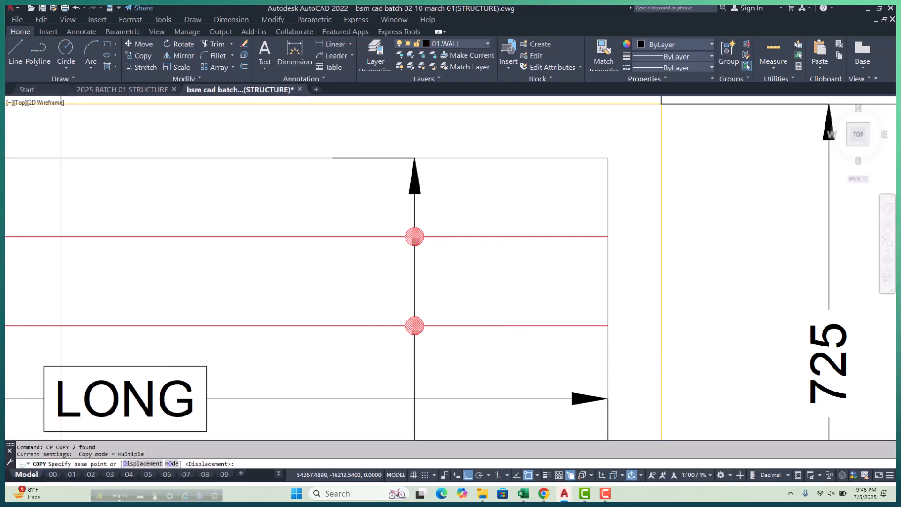
pyautogui.scroll(3, 413, 328)
pyautogui.click(402, 297)
pyautogui.scroll(-6, 403, 297)
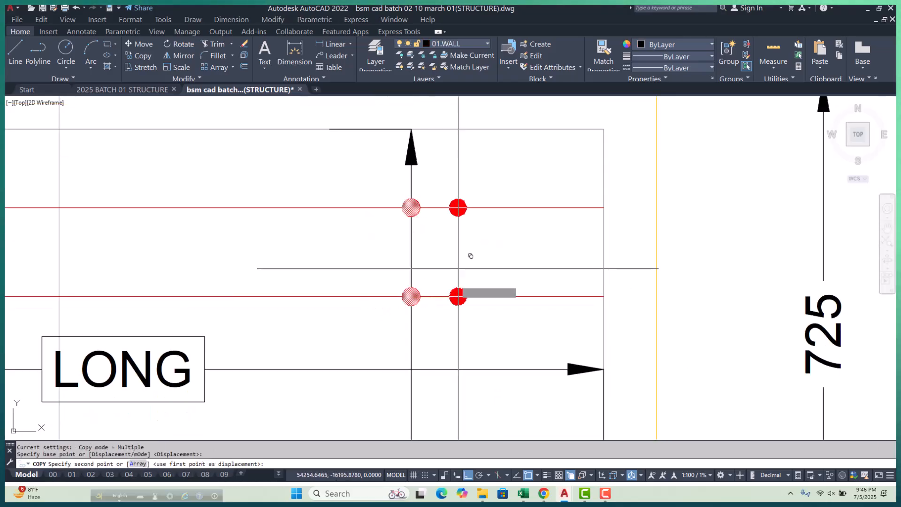
pyautogui.scroll(8, 375, 277)
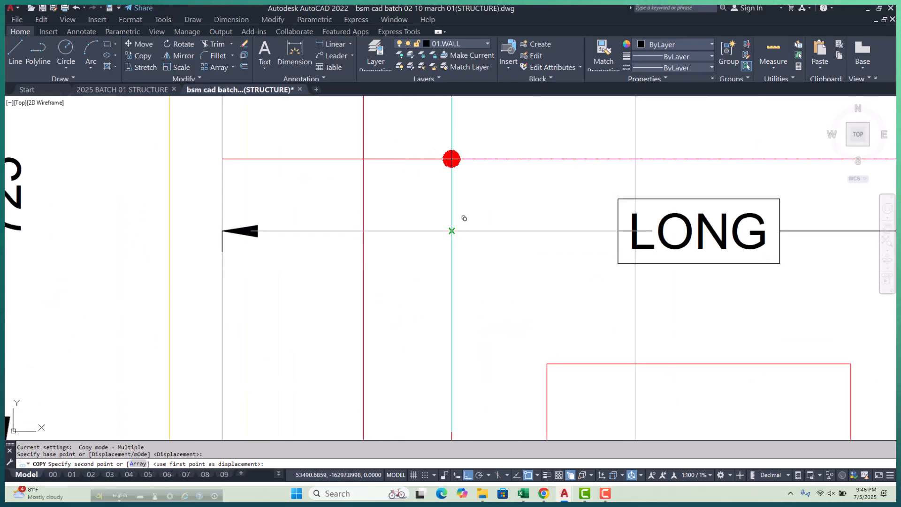
pyautogui.click(452, 231)
pyautogui.press('Escape')
pyautogui.press('Escape')
pyautogui.press('Escape')
# Step: Rotate the two copied donuts 90° about the lower one's centre so they lie along the LONG dimension line
pyautogui.scroll(-4, 421, 286)
pyautogui.scroll(4, 424, 228)
pyautogui.click(416, 209)
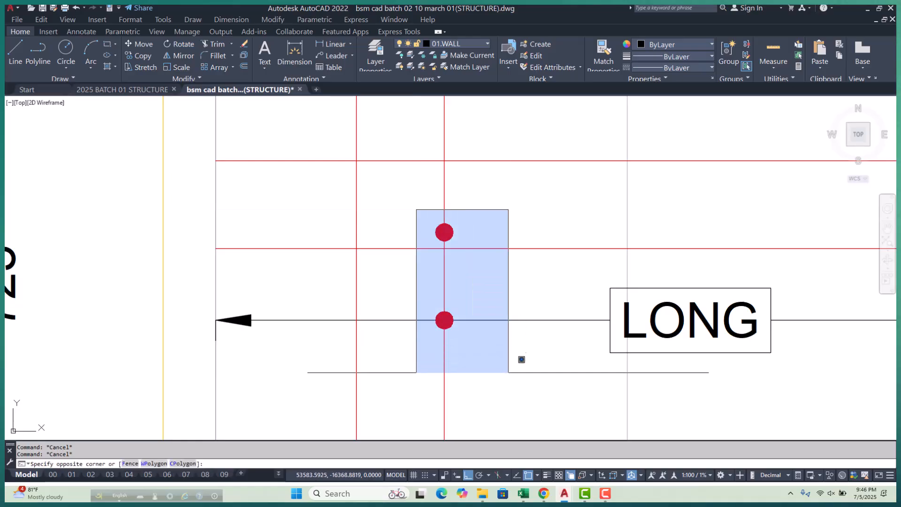
pyautogui.click(511, 368)
pyautogui.write('Ro')
pyautogui.press('Return')
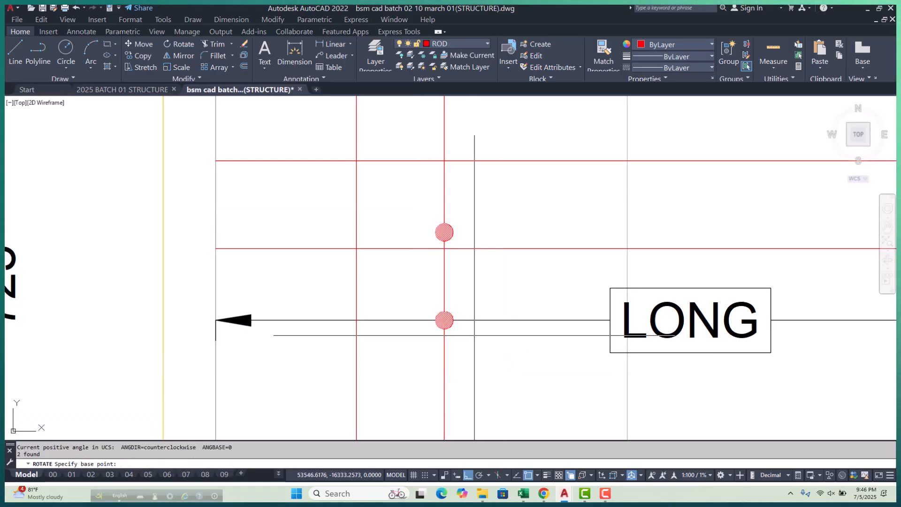
pyautogui.scroll(3, 450, 319)
pyautogui.click(416, 325)
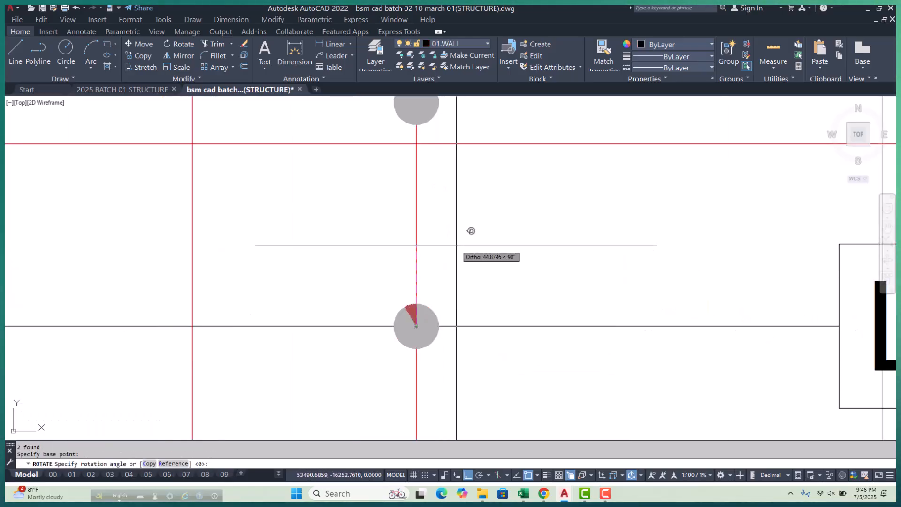
pyautogui.click(456, 244)
pyautogui.press('Escape')
pyautogui.press('Escape')
pyautogui.scroll(-5, 446, 263)
pyautogui.scroll(-6, 465, 259)
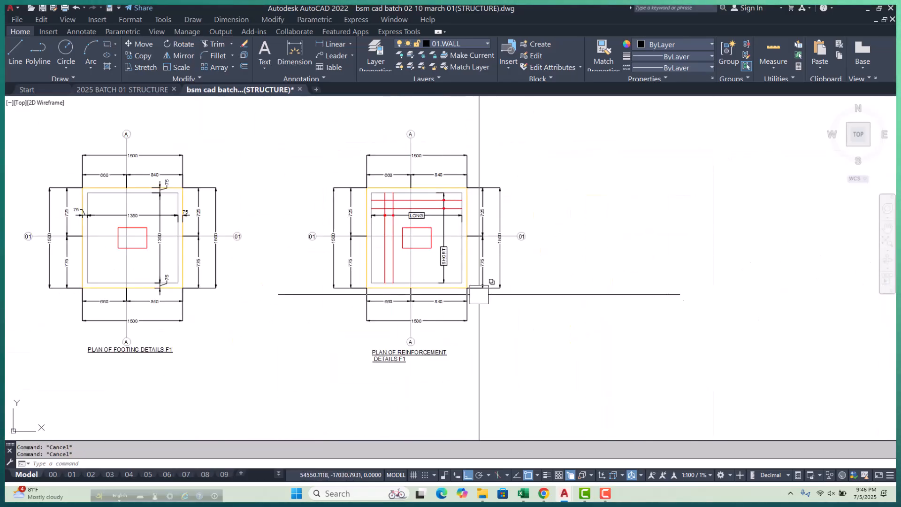
# Step: Move the whole reinforcement details plan horizontally closer to the plan of footing details F1
pyautogui.click(347, 159)
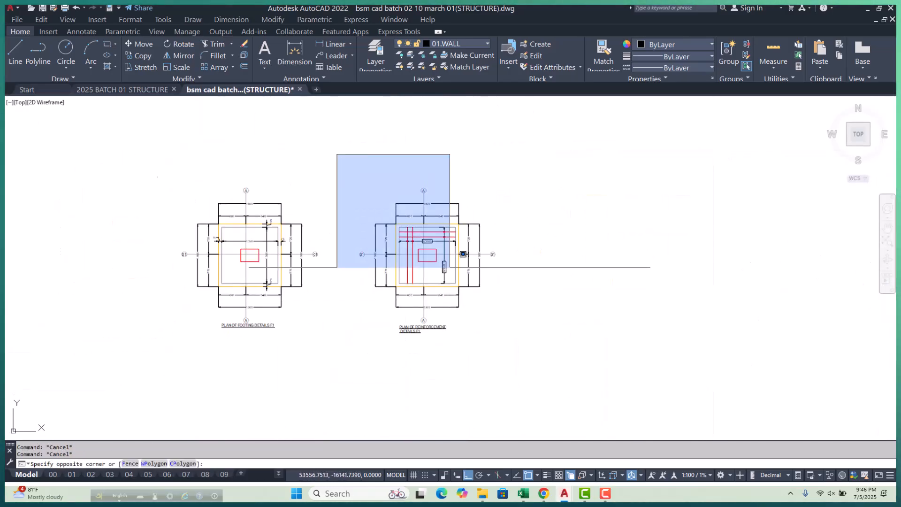
pyautogui.write('M')
pyautogui.press('Return')
pyautogui.click(629, 339)
pyautogui.click(603, 338)
pyautogui.press('Escape')
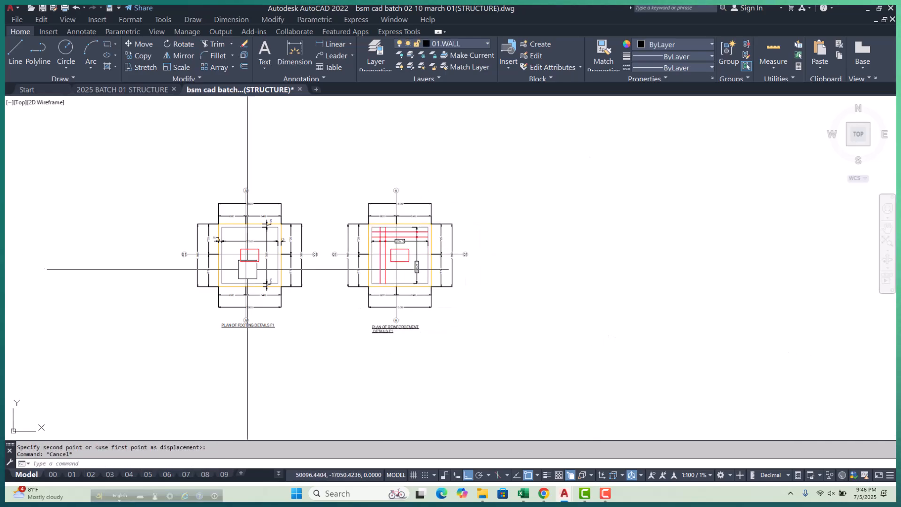
# Step: Check the footing layout plan in layout 02 and open layout 03
pyautogui.scroll(6, 240, 264)
pyautogui.scroll(-5, 207, 263)
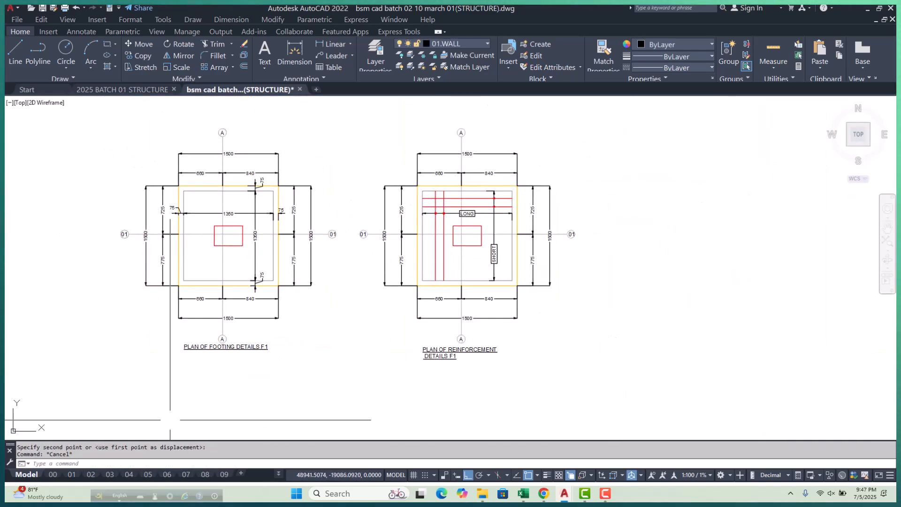
pyautogui.click(109, 475)
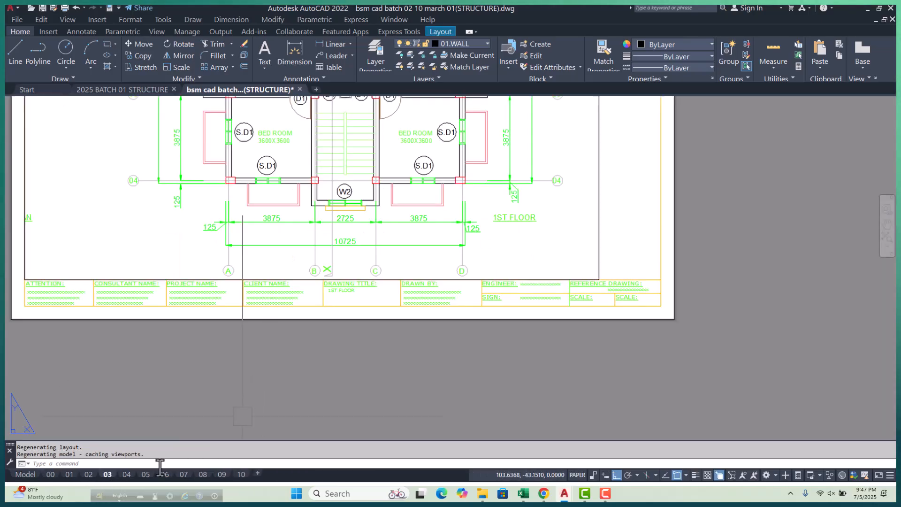
pyautogui.click(88, 474)
pyautogui.scroll(-5, 310, 261)
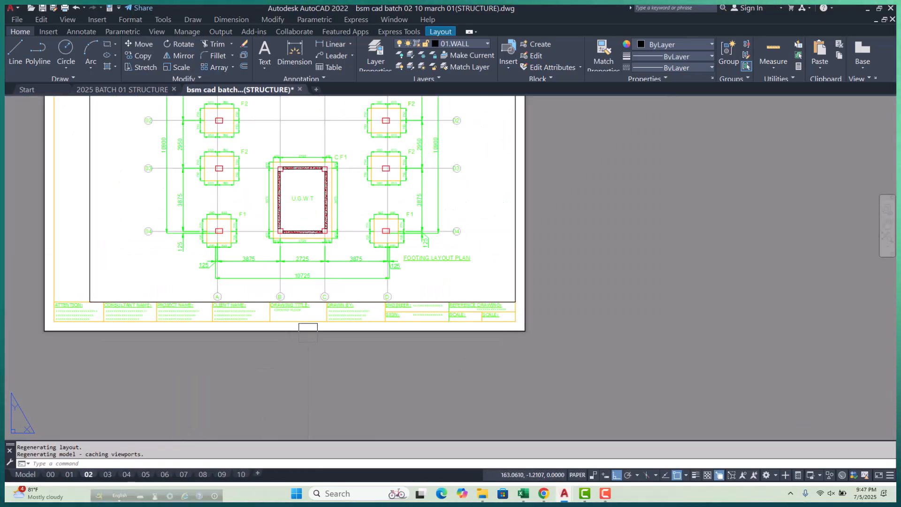
pyautogui.click(107, 475)
pyautogui.scroll(4, 297, 271)
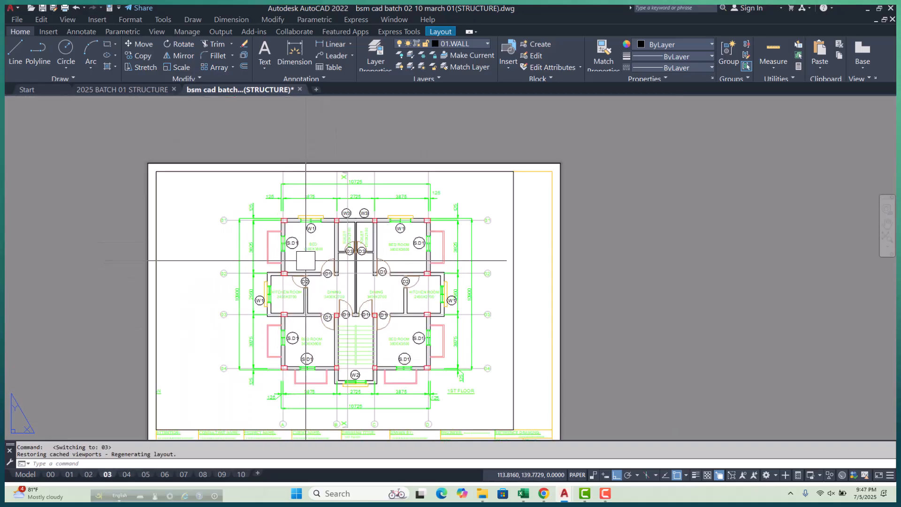
# Step: Activate layout 03's viewport and fit the two F1 footing plans in it with Zoom Object
pyautogui.doubleClick(306, 260)
pyautogui.scroll(-5, 296, 259)
pyautogui.scroll(4, 263, 305)
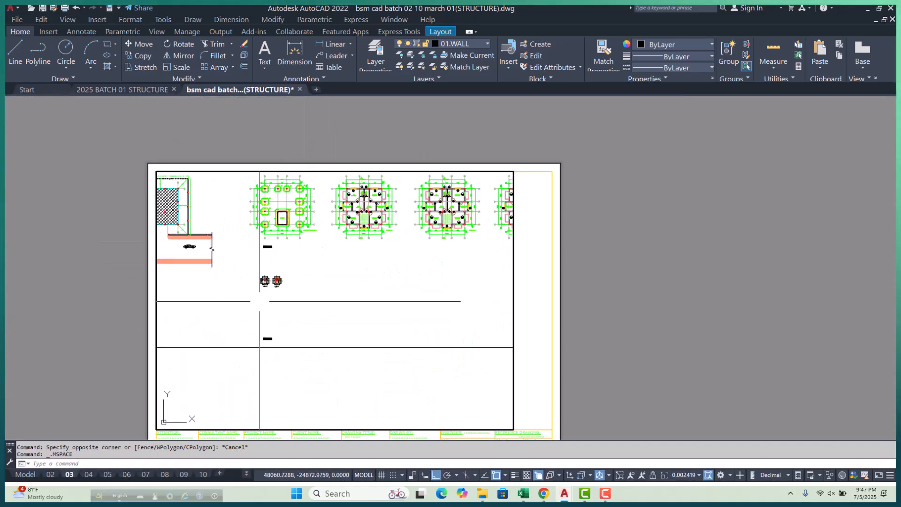
pyautogui.scroll(6, 260, 281)
pyautogui.click(200, 339)
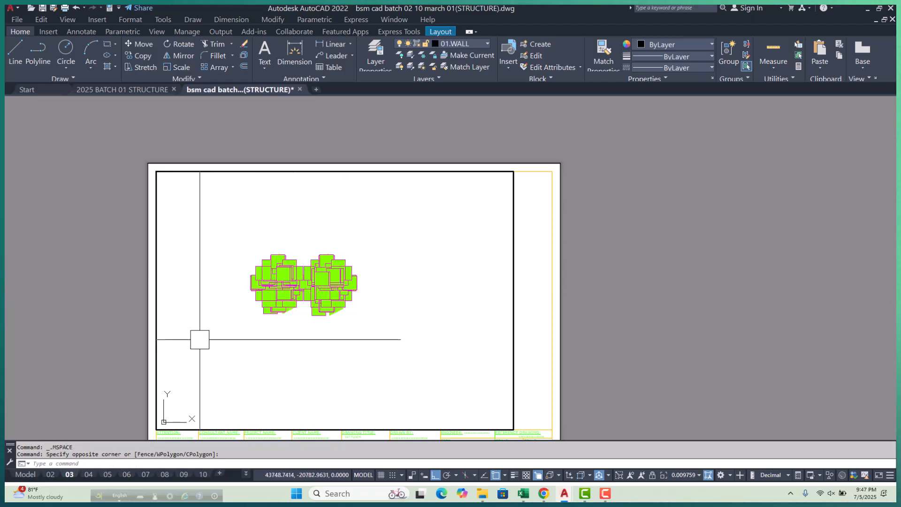
pyautogui.write('z')
pyautogui.press('Return')
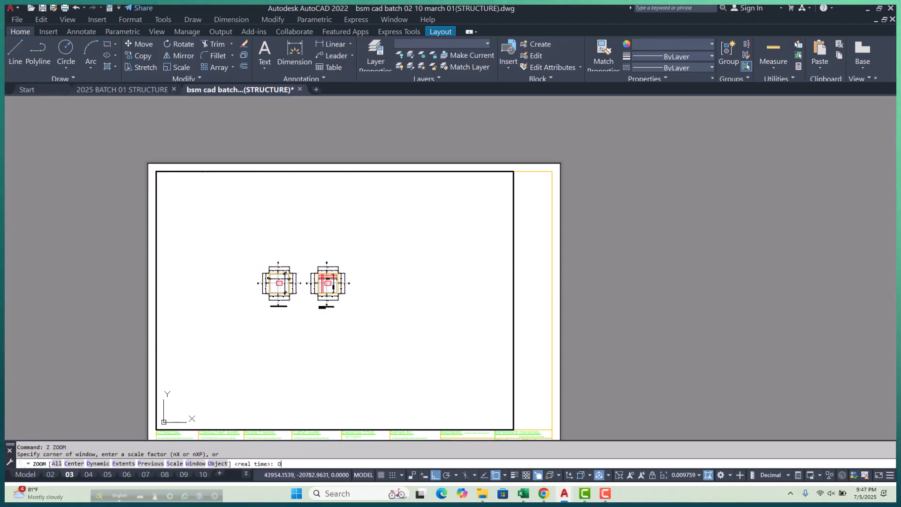
pyautogui.write('o')
pyautogui.press('Return')
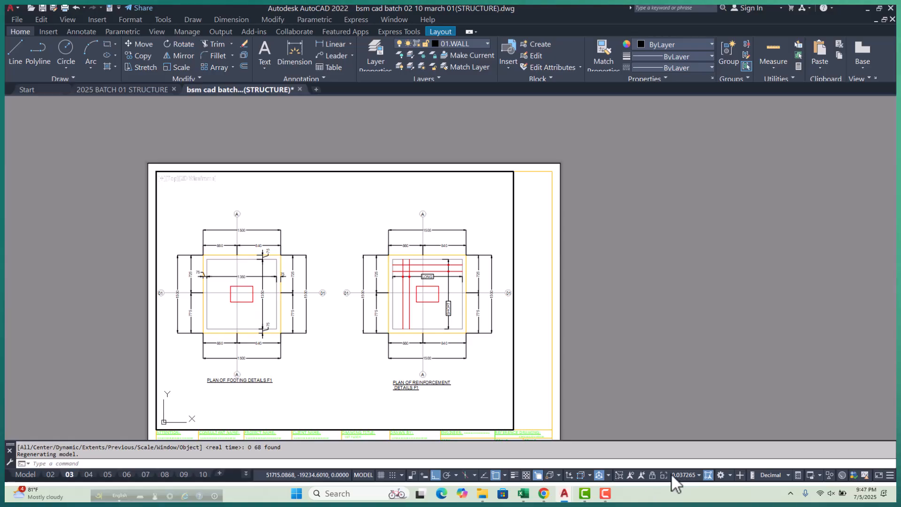
# Step: Set the viewport scale to 1:25 and return to paper space
pyautogui.click(697, 474)
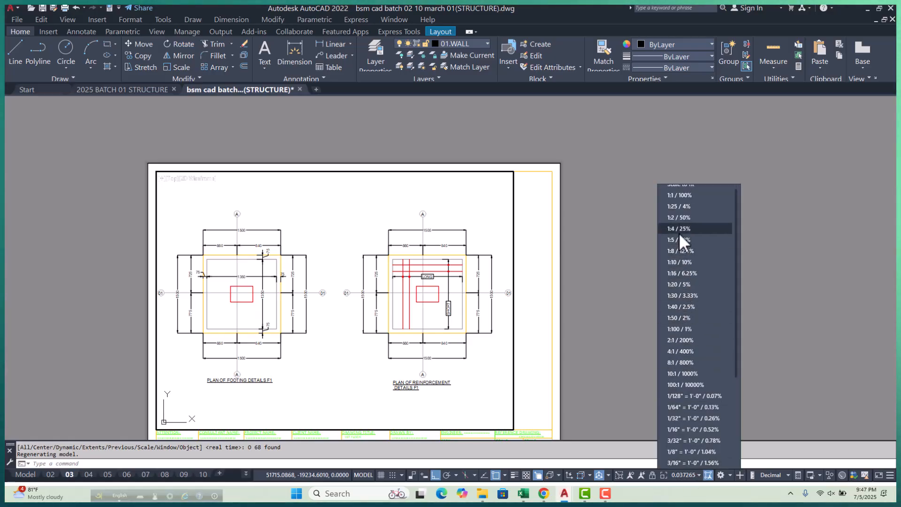
pyautogui.scroll(1, 678, 232)
pyautogui.click(675, 287)
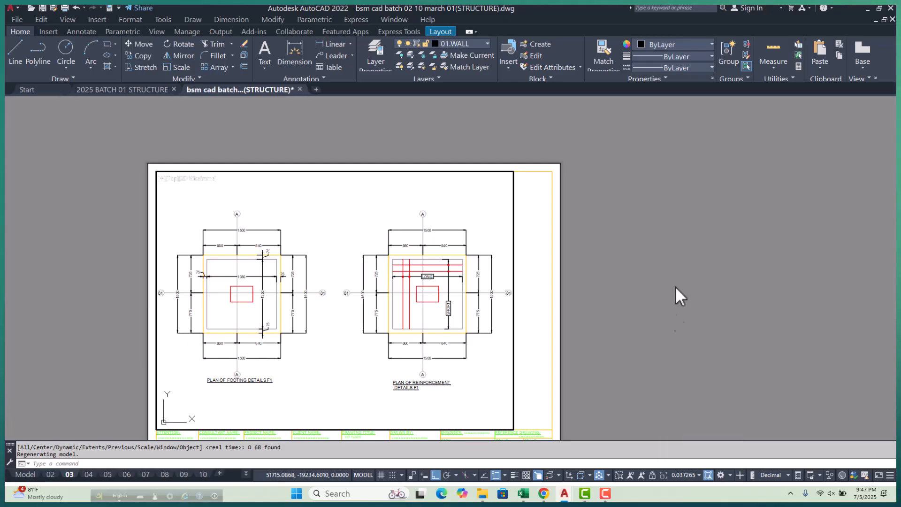
pyautogui.doubleClick(682, 335)
pyautogui.scroll(-1, 565, 240)
pyautogui.scroll(4, 419, 296)
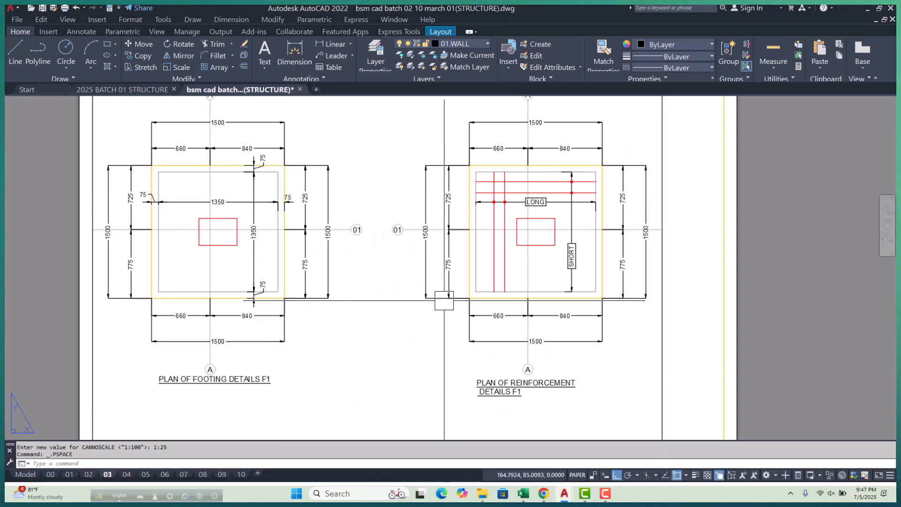
# Step: Stretch the viewport's upper-right corner to the corner of the sheet border
pyautogui.scroll(-2, 368, 290)
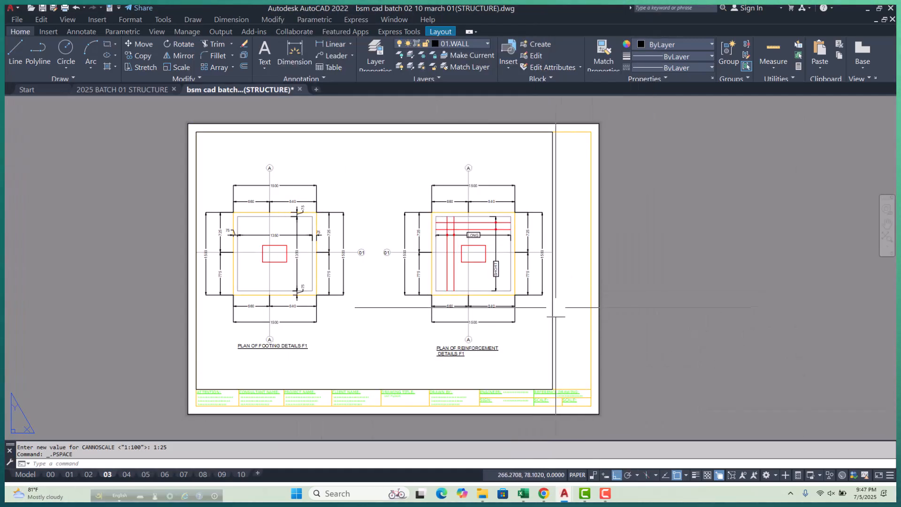
pyautogui.click(557, 306)
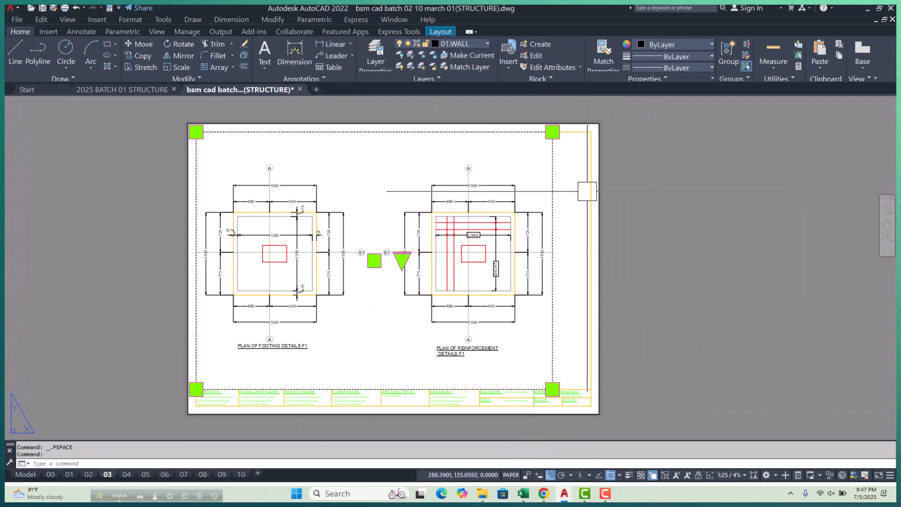
pyautogui.click(591, 132)
pyautogui.press('Escape')
pyautogui.press('Escape')
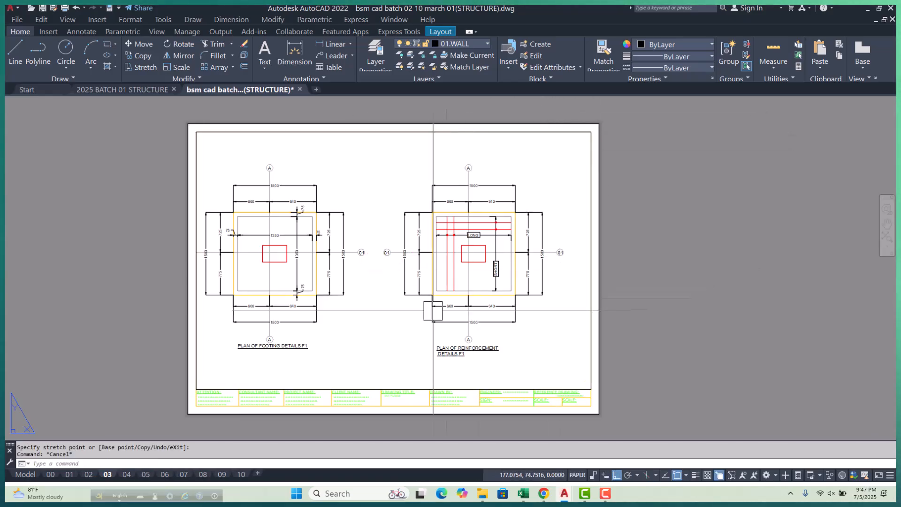
# Step: Activate the layout 03 viewport, pan both F1 plans to centre them within the sheet border, and return to paper space
pyautogui.doubleClick(370, 307)
pyautogui.moveTo(372, 307); pyautogui.dragTo(388, 317, button='middle')
pyautogui.rightClick(389, 96)
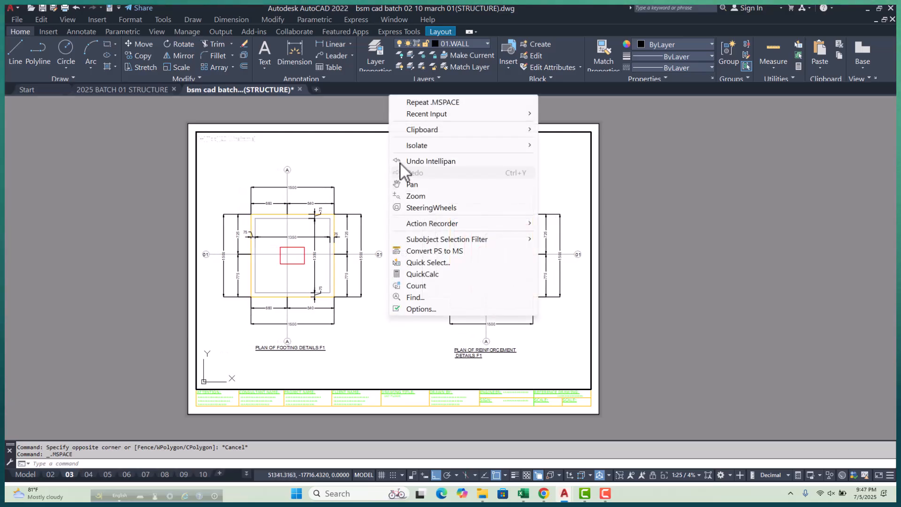
pyautogui.click(835, 289)
pyautogui.doubleClick(735, 278)
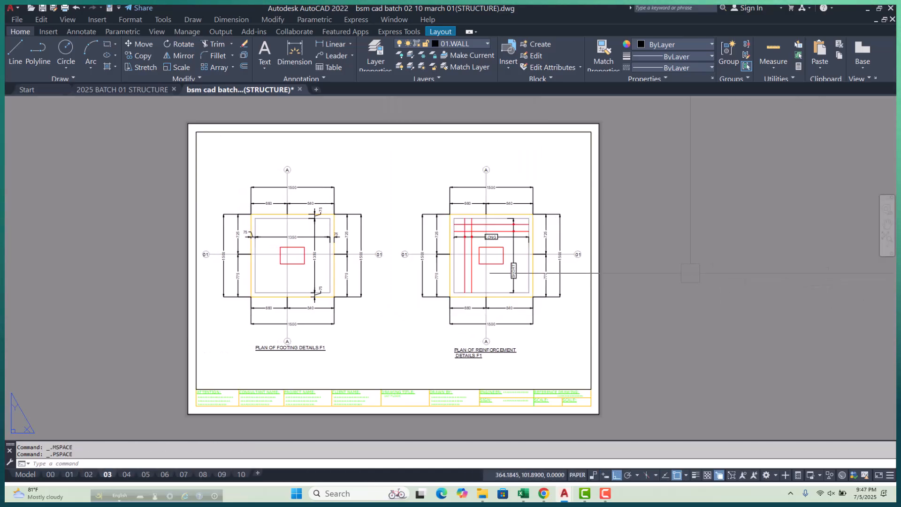
# Step: Set the plot window to the opposite corners of the layout 03 sheet and open the plot preview
pyautogui.hotkey('ctrl', 'p')
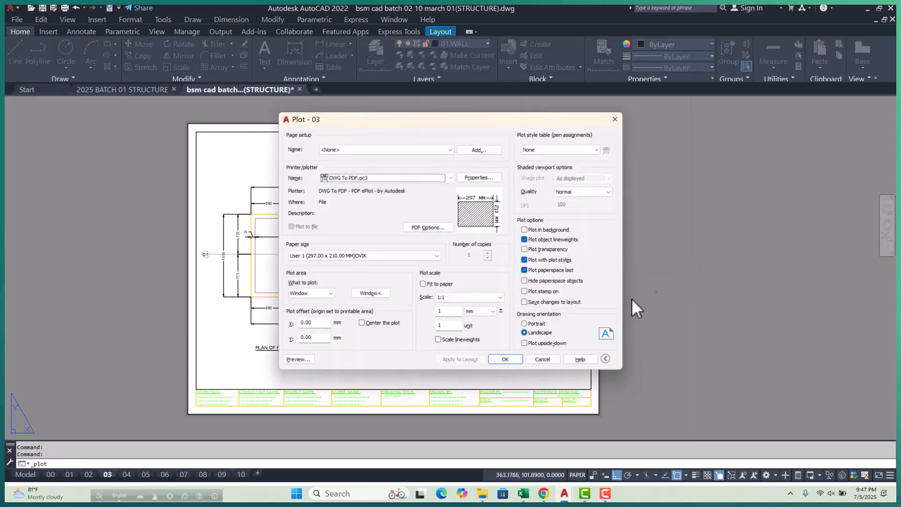
pyautogui.click(370, 293)
pyautogui.click(188, 414)
pyautogui.click(606, 121)
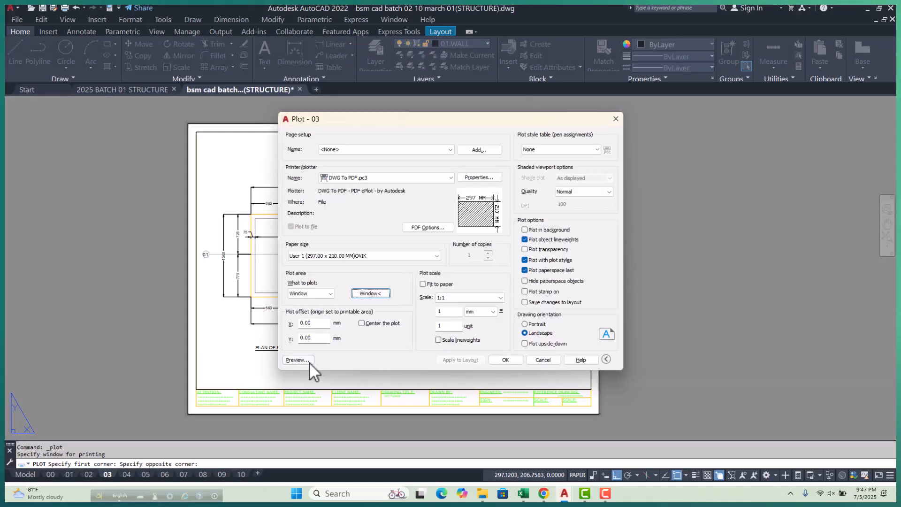
pyautogui.click(309, 361)
# Step: Examine the footing and reinforcement plans of F1 in the plot preview, and close it without plotting
pyautogui.scroll(5, 347, 207)
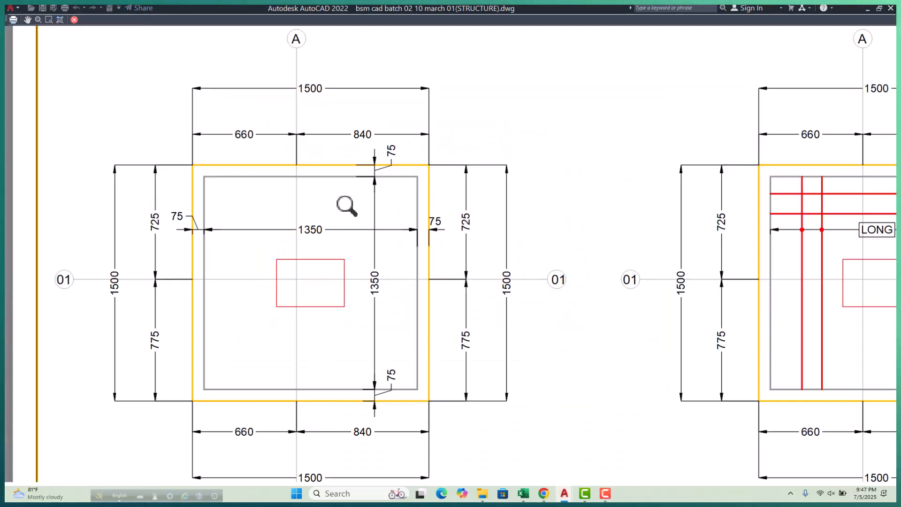
pyautogui.scroll(-5, 347, 207)
pyautogui.scroll(5, 663, 207)
pyautogui.moveTo(663, 207); pyautogui.dragTo(494, 194, button='middle')
pyautogui.scroll(-5, 539, 298)
pyautogui.scroll(4, 195, 281)
pyautogui.scroll(-2, 245, 292)
pyautogui.scroll(-2, 245, 293)
pyautogui.press('Escape')
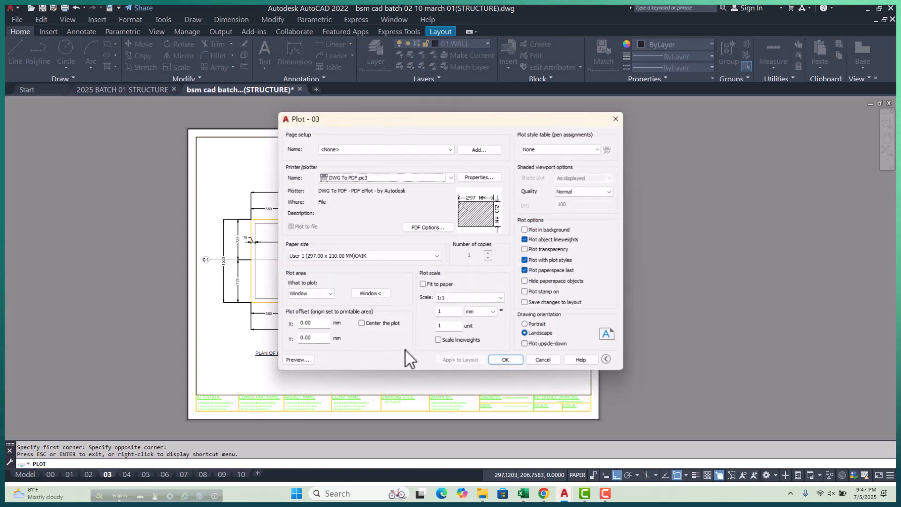
pyautogui.press('Escape')
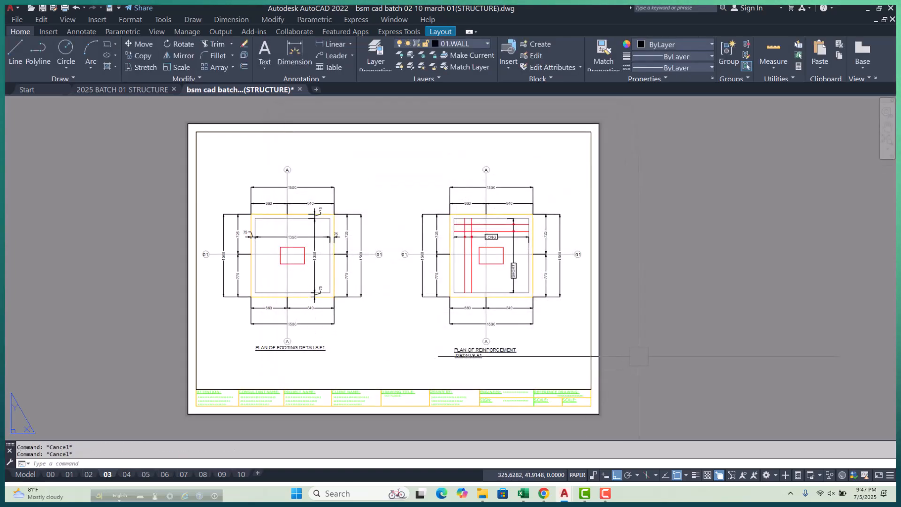
# Step: Save the drawing and switch to the Google Meet call in Chrome
pyautogui.moveTo(545, 493)
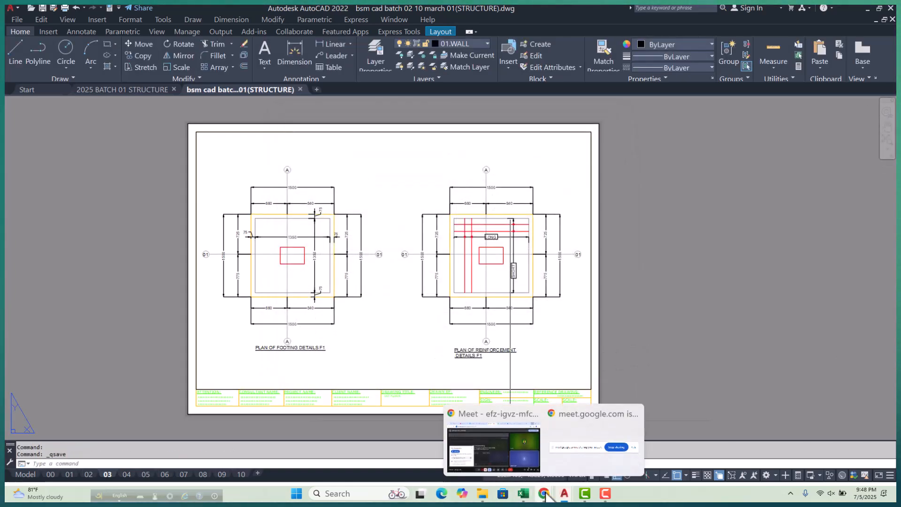
pyautogui.click(503, 461)
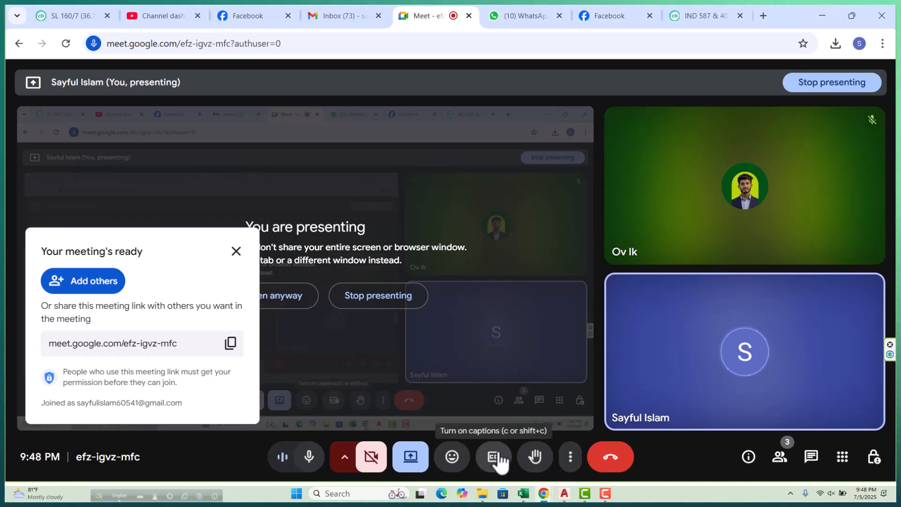